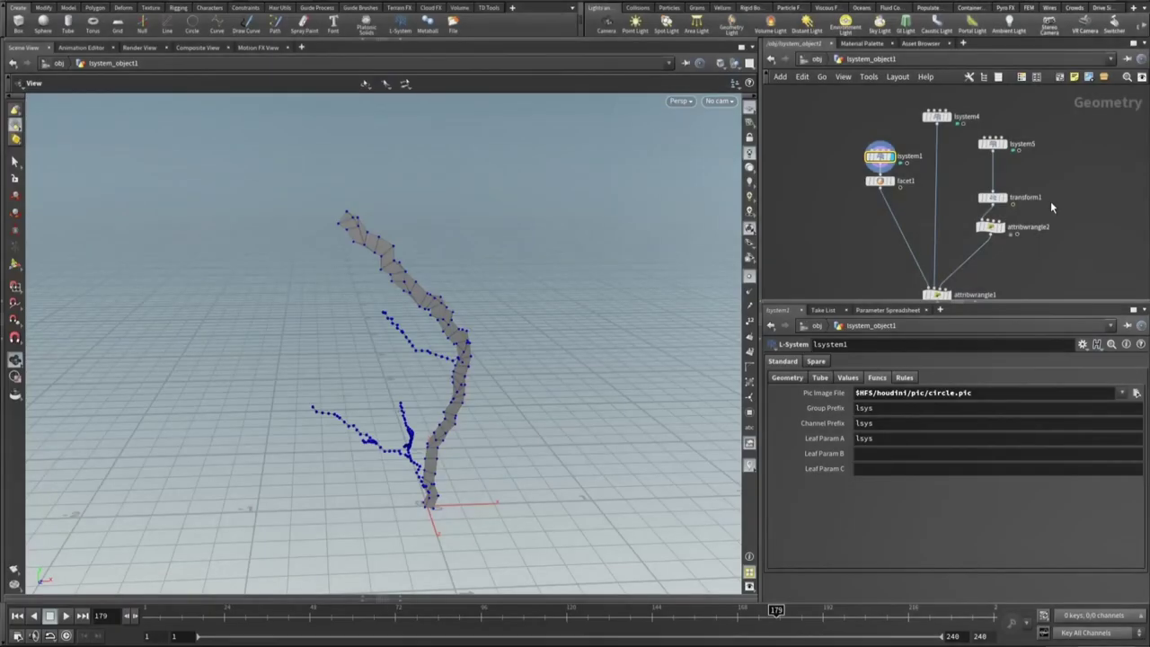
- Examine the lsystem1 node's geometry, tube, values, function and rule parameters together with its branching shape in the viewport
middle_drag(1051, 188, 1061, 209)
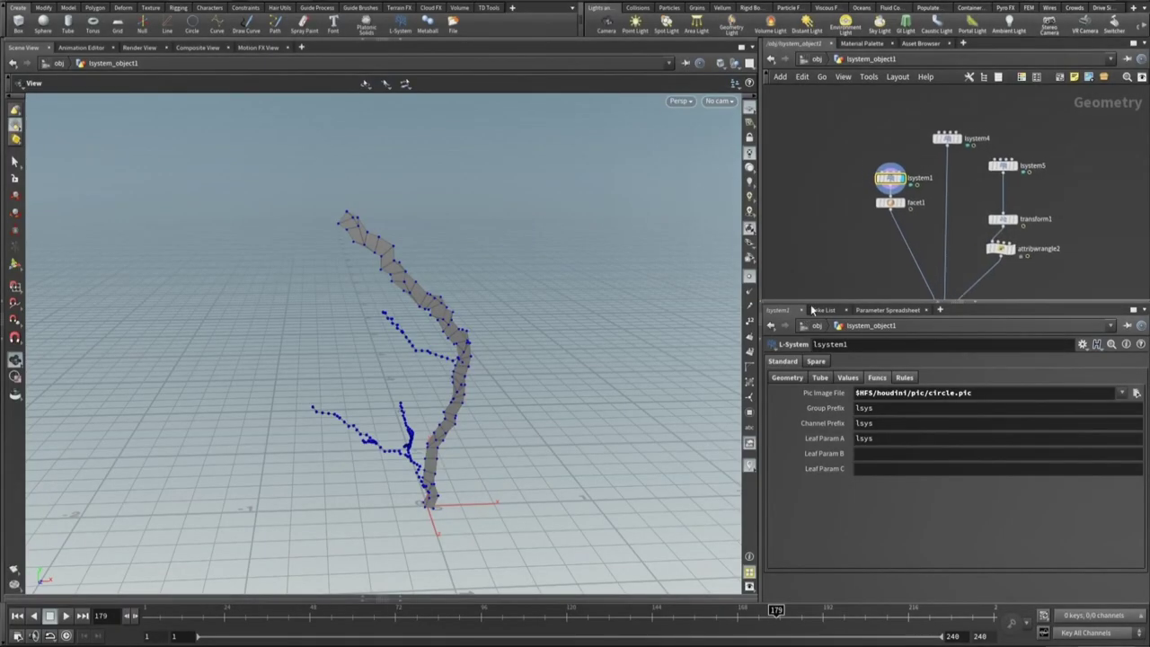
click(787, 379)
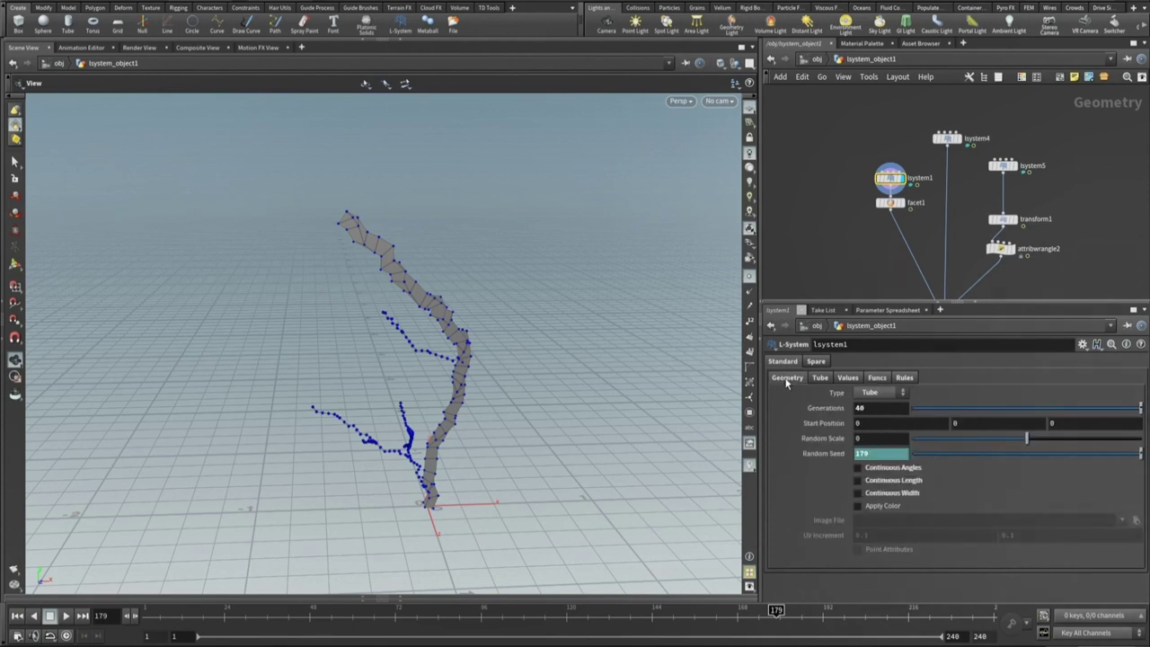
click(822, 377)
click(847, 378)
click(874, 378)
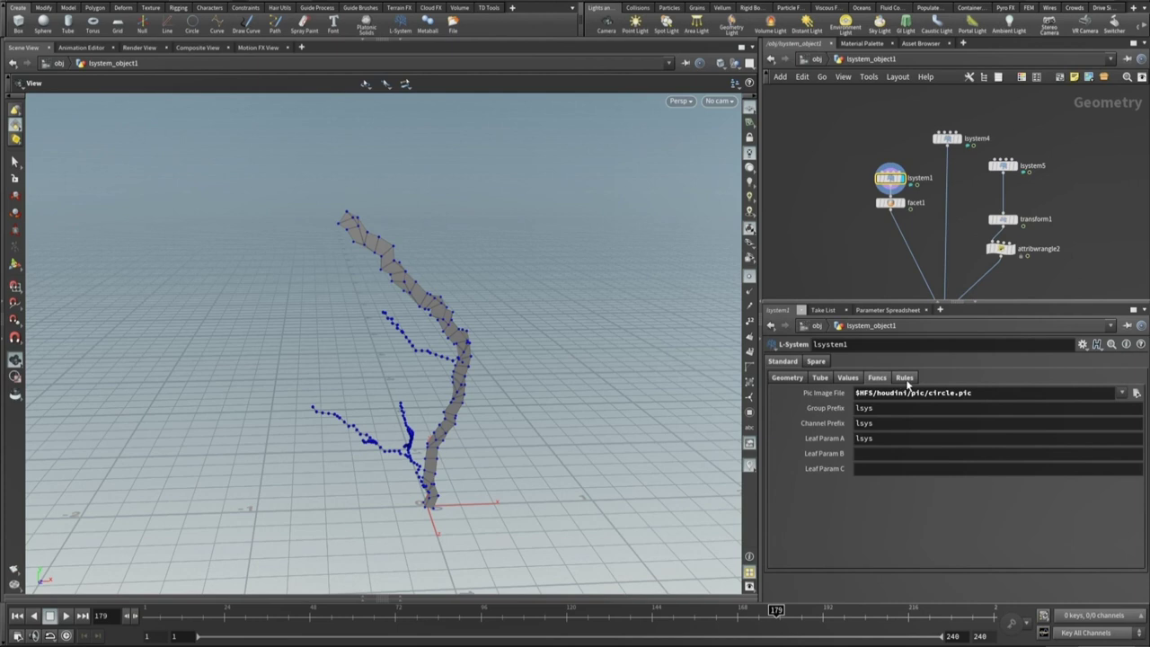
click(904, 378)
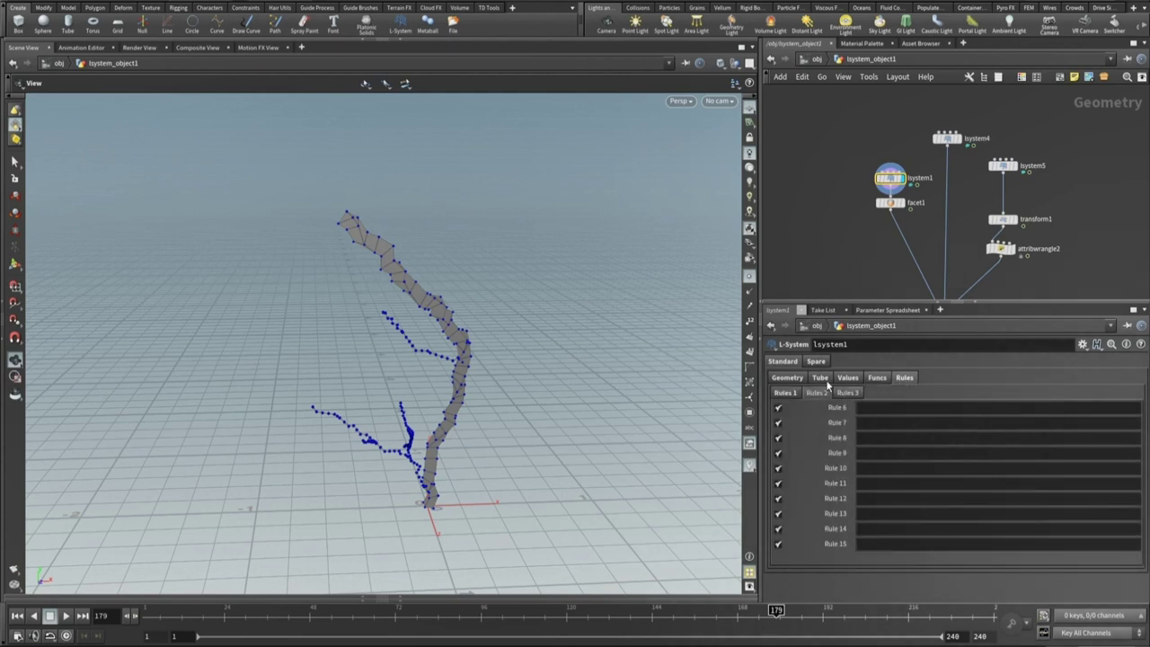
click(787, 392)
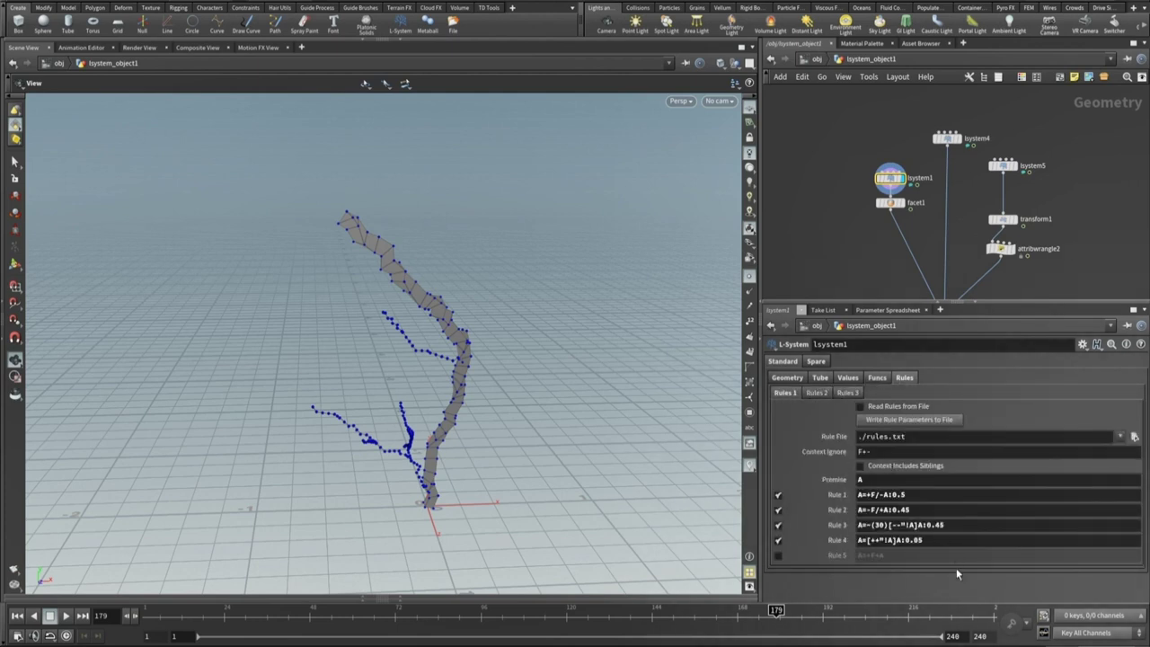
mouse_move(777, 611)
mouse_down()
mouse_move(332, 612)
mouse_move(918, 611)
mouse_move(755, 611)
mouse_move(775, 626)
mouse_up()
drag(558, 393, 541, 337)
- Display the lsystem4 node's result and examine its geometry and tube parameters
click(949, 140)
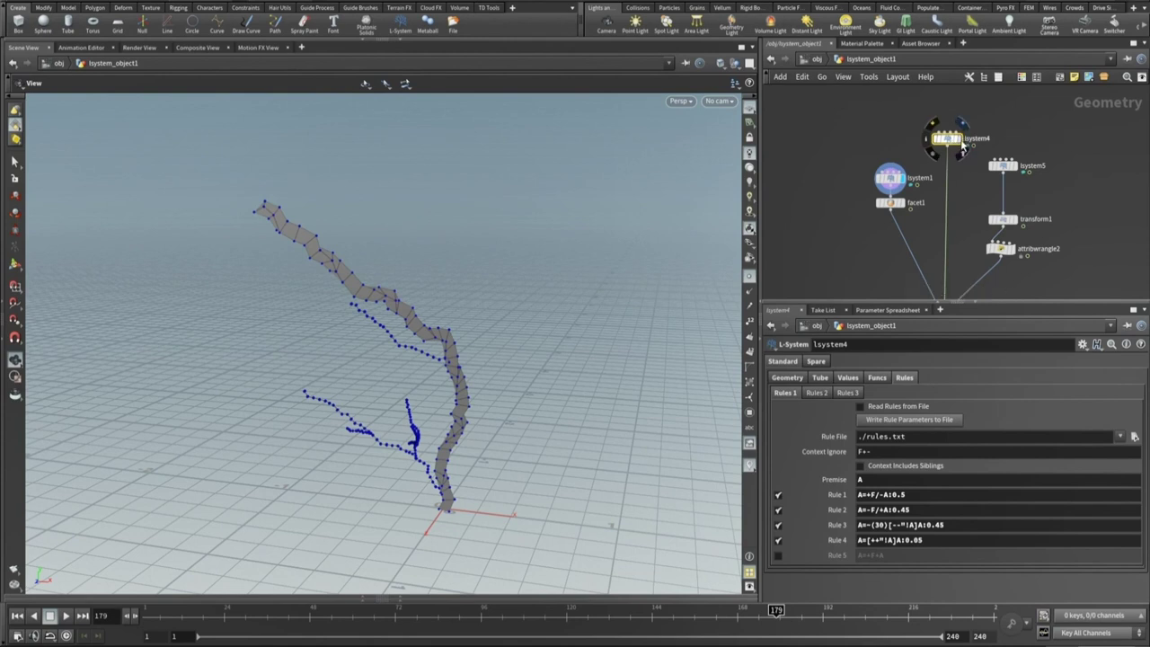
click(961, 127)
click(786, 379)
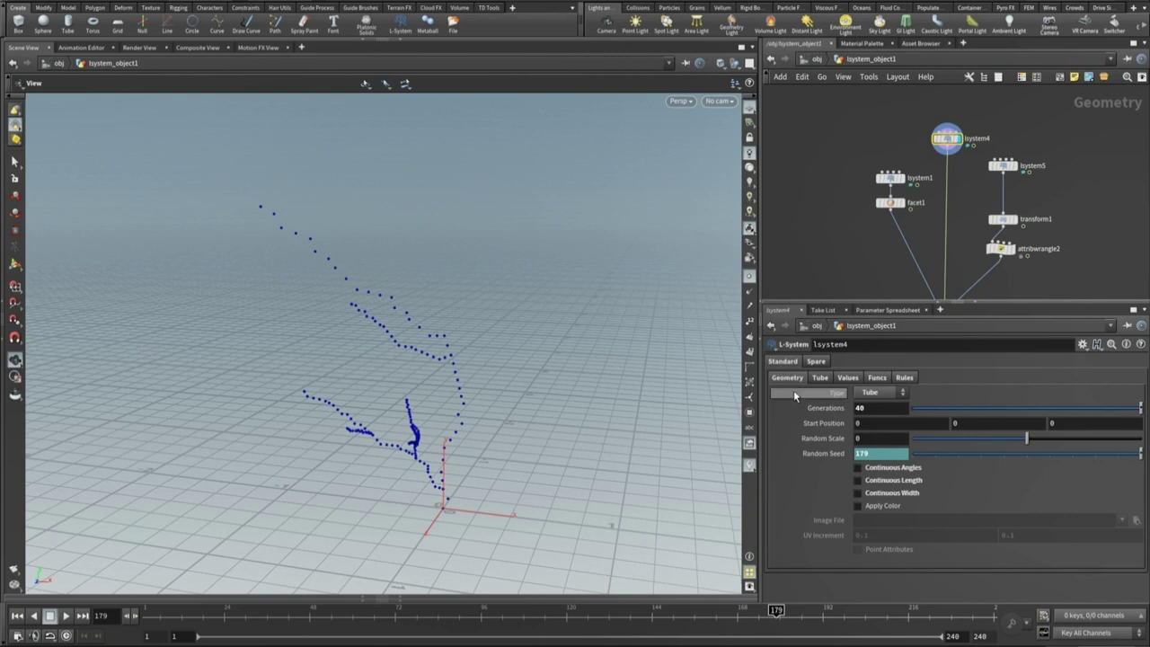
click(818, 378)
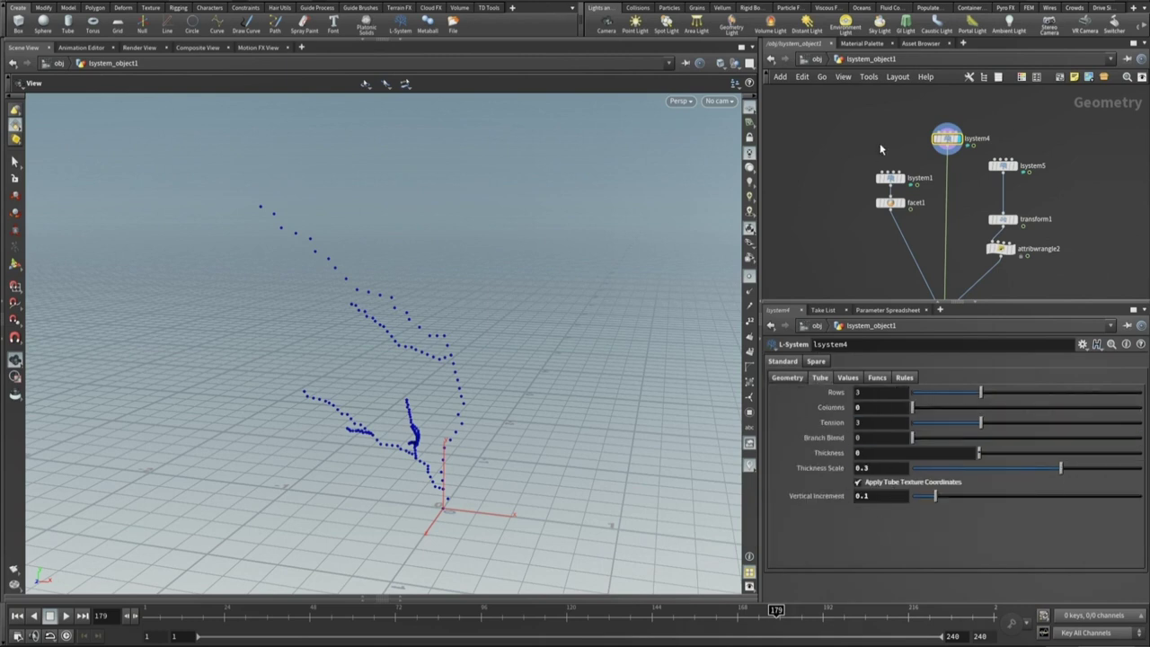
- Compare the tube thickness settings and displayed shapes of lsystem1 and lsystem4, ending with lsystem4 displayed
click(907, 182)
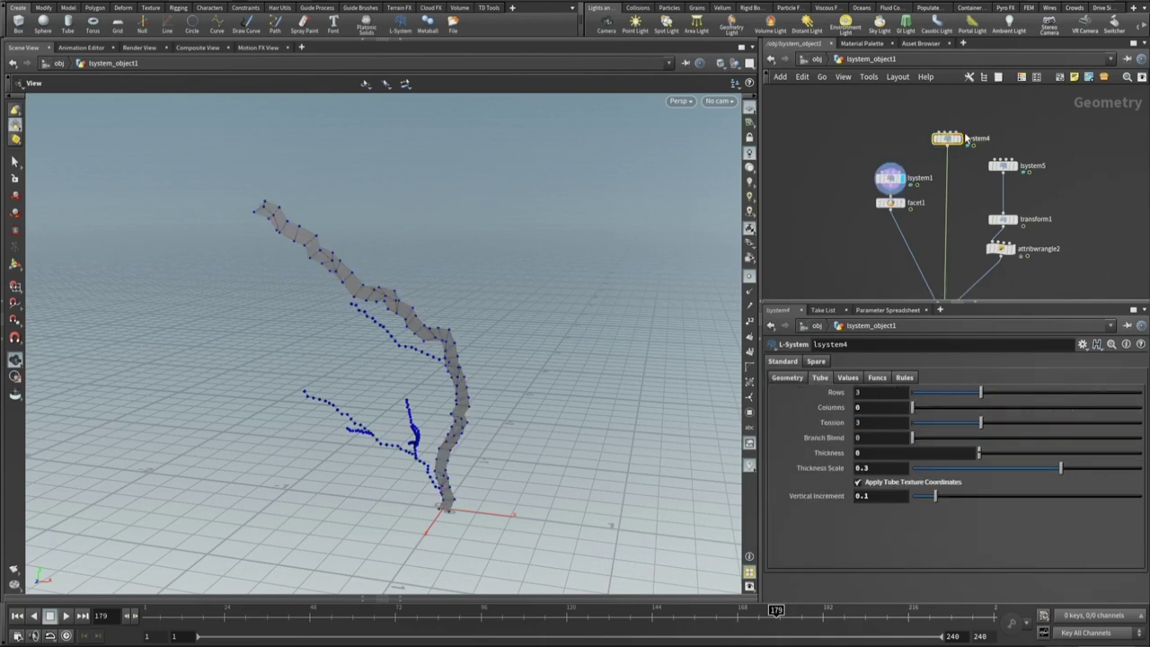
click(890, 179)
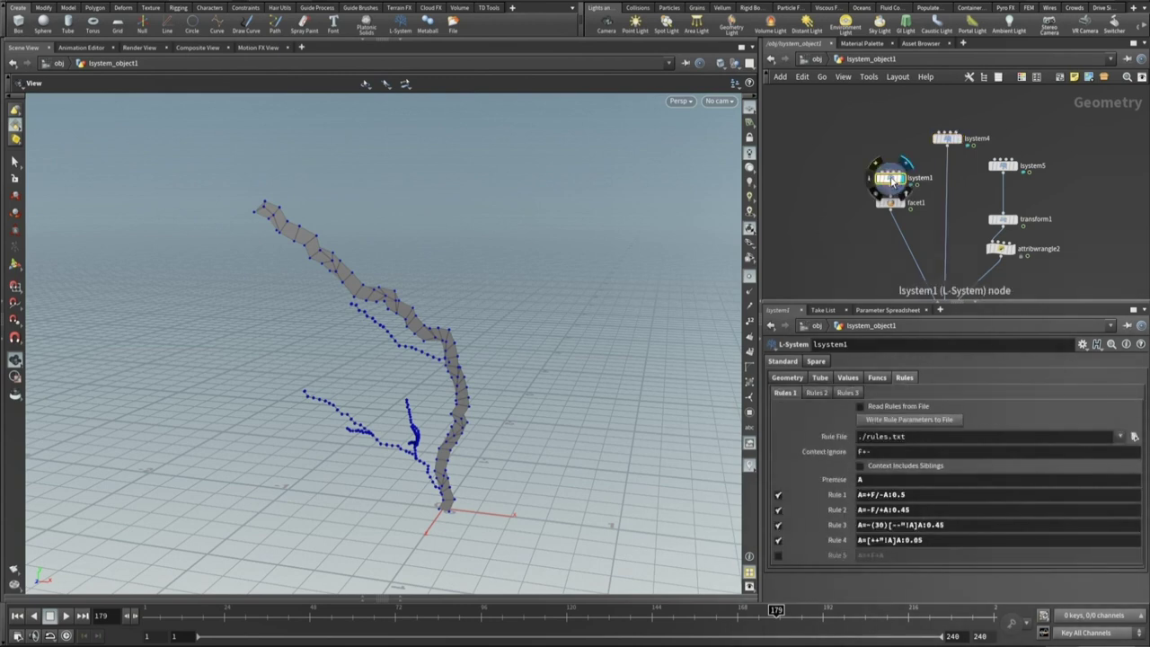
click(818, 378)
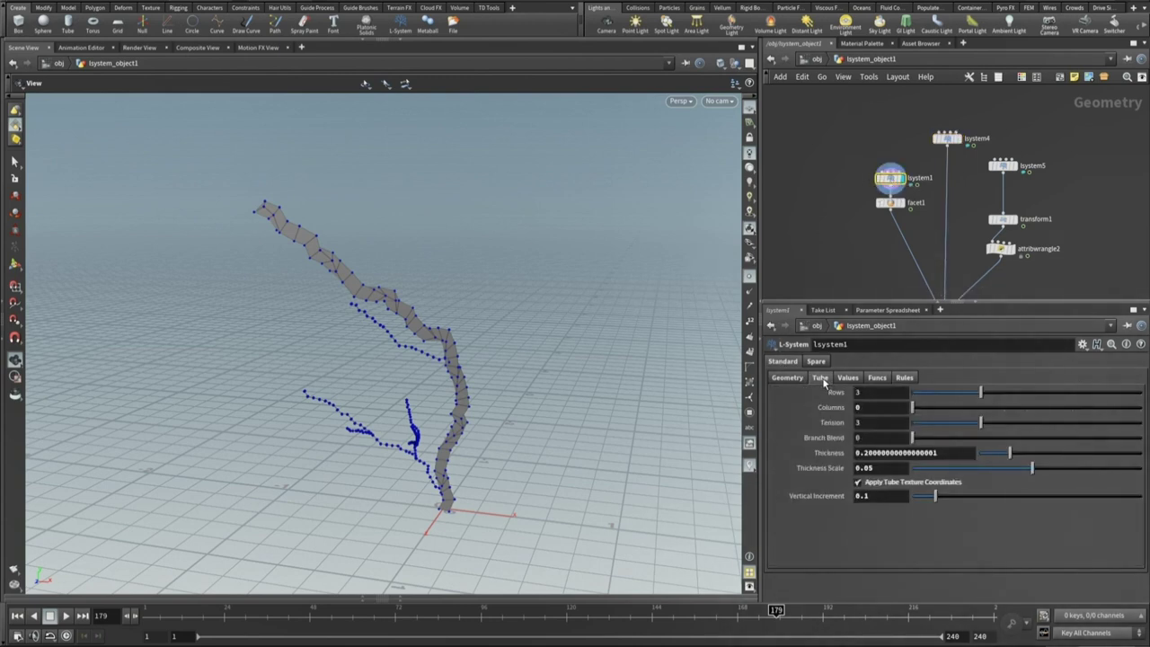
click(948, 140)
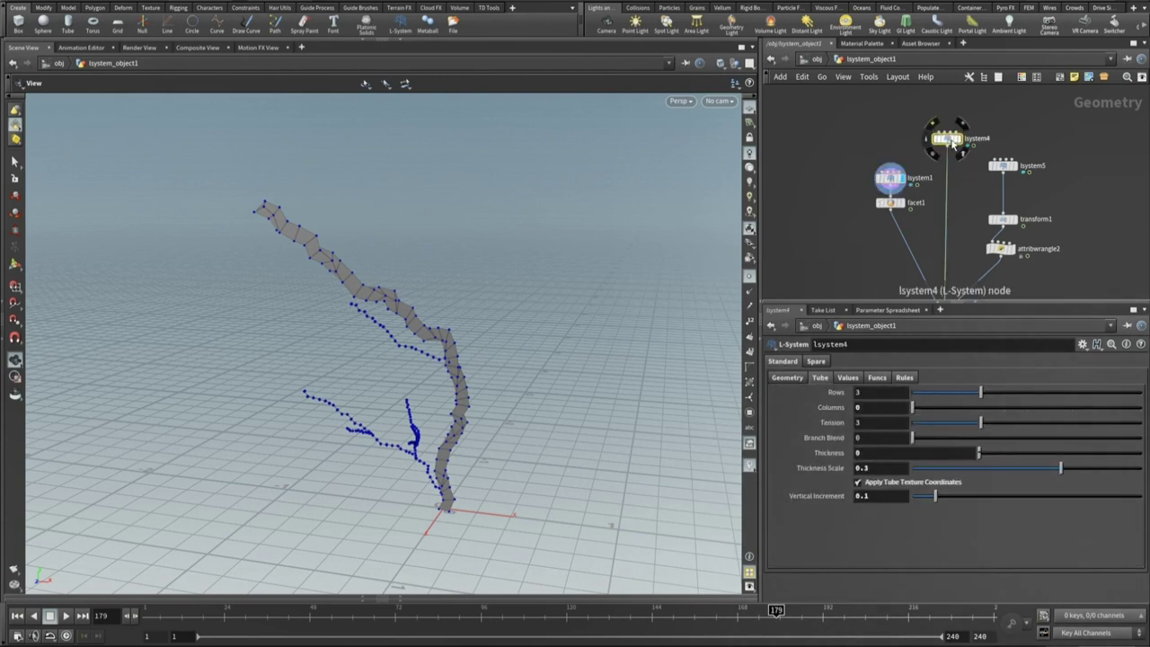
click(963, 148)
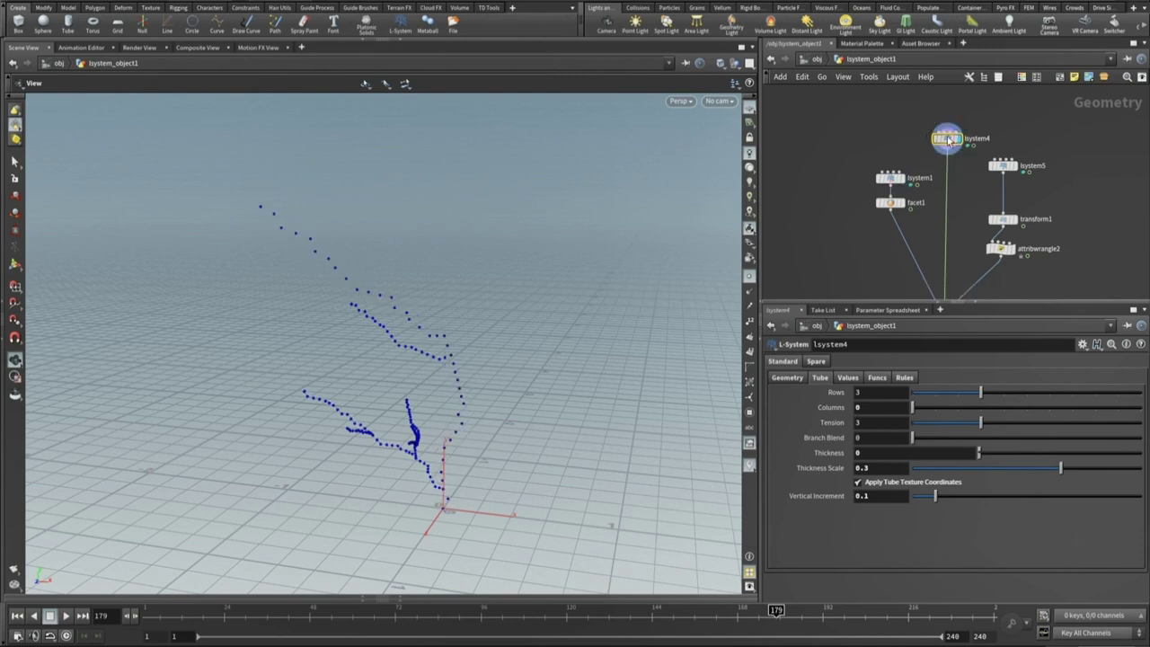
- Display the lsystem5 node's result and examine its geometry, tube, function and values parameters
click(1006, 135)
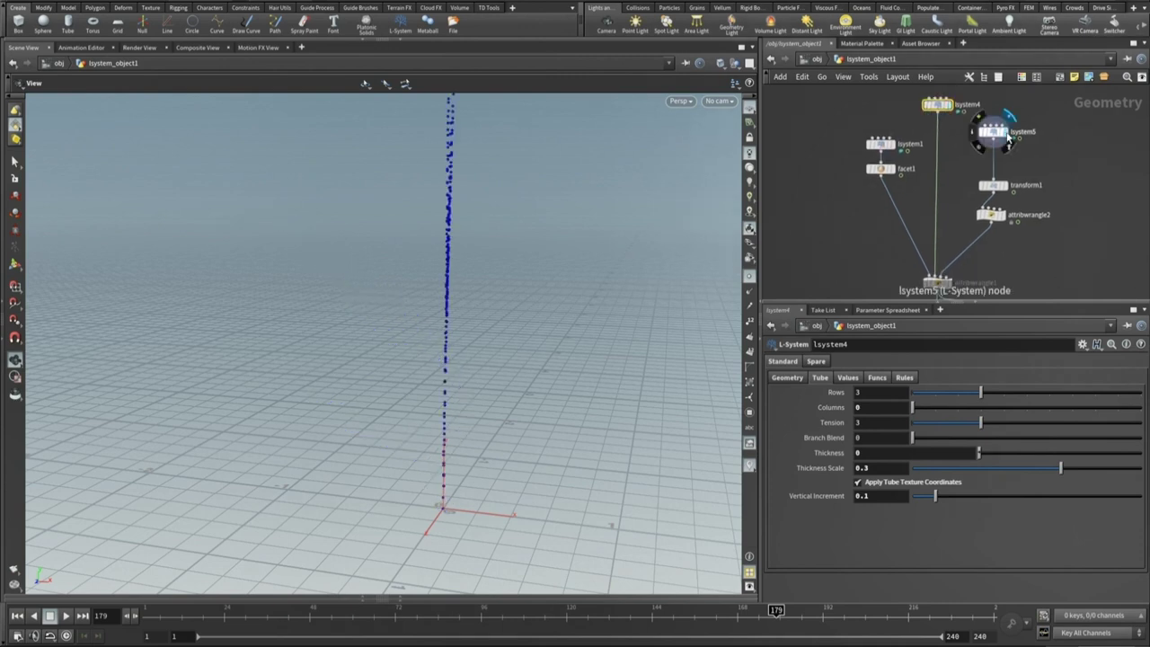
click(993, 134)
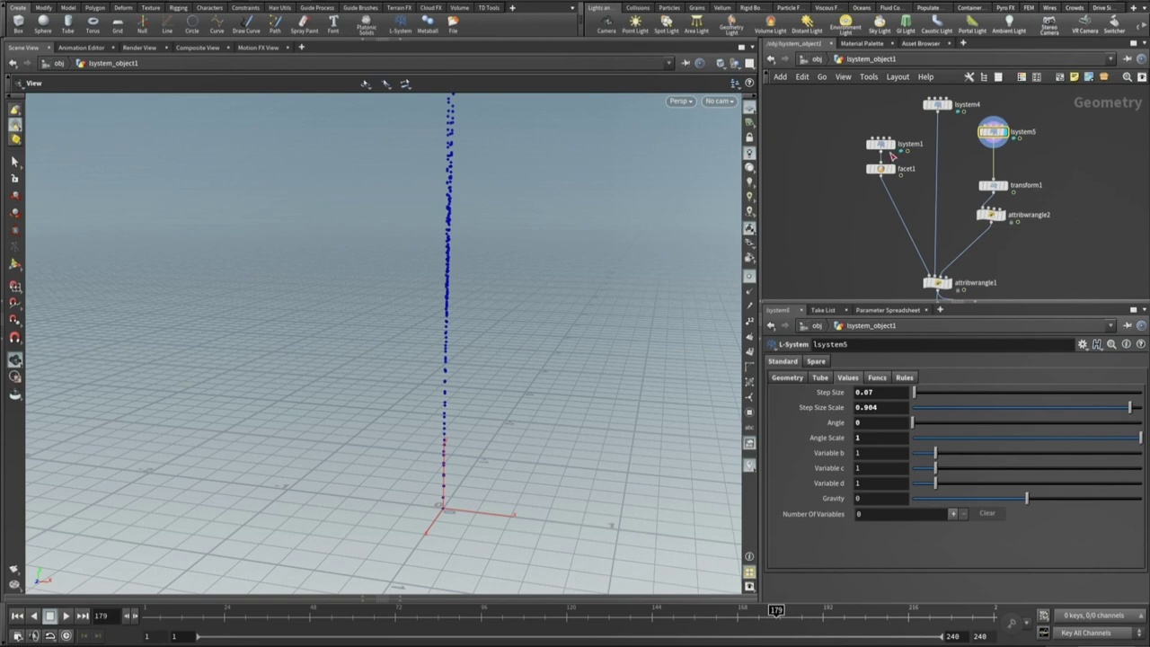
click(786, 377)
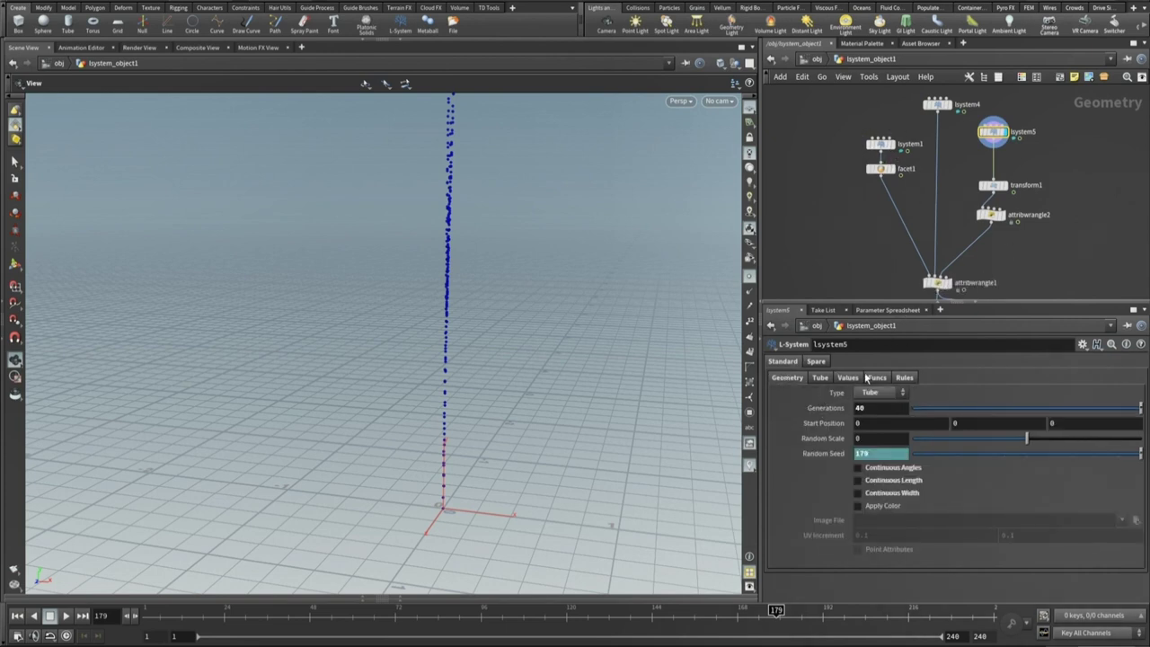
click(821, 378)
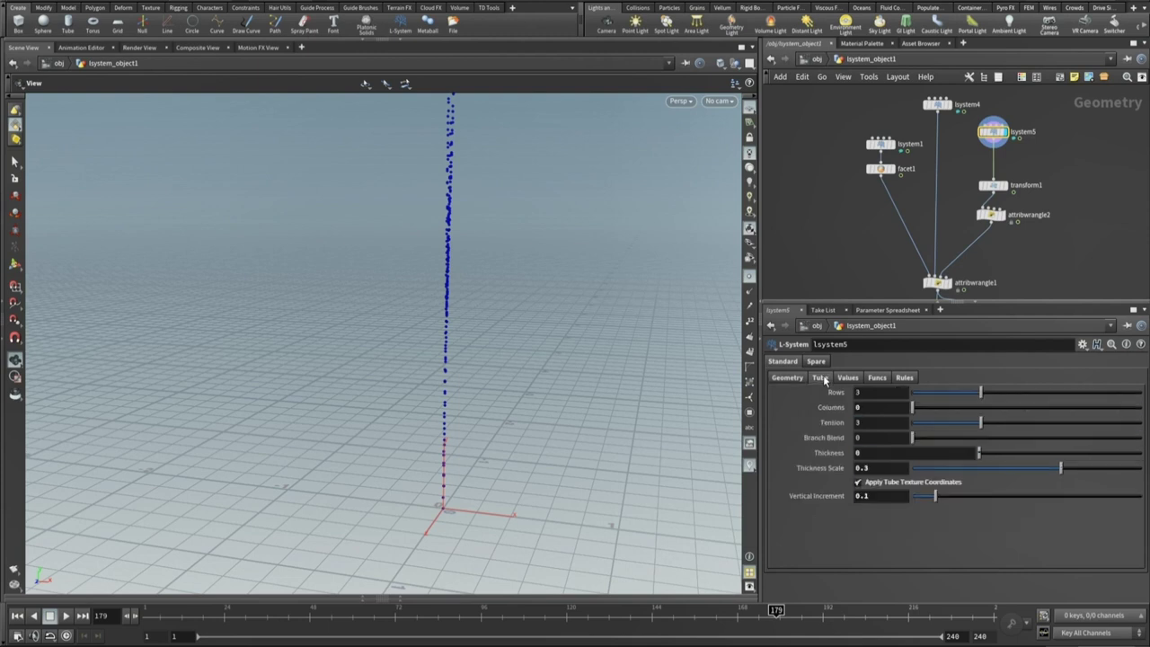
click(848, 378)
click(876, 379)
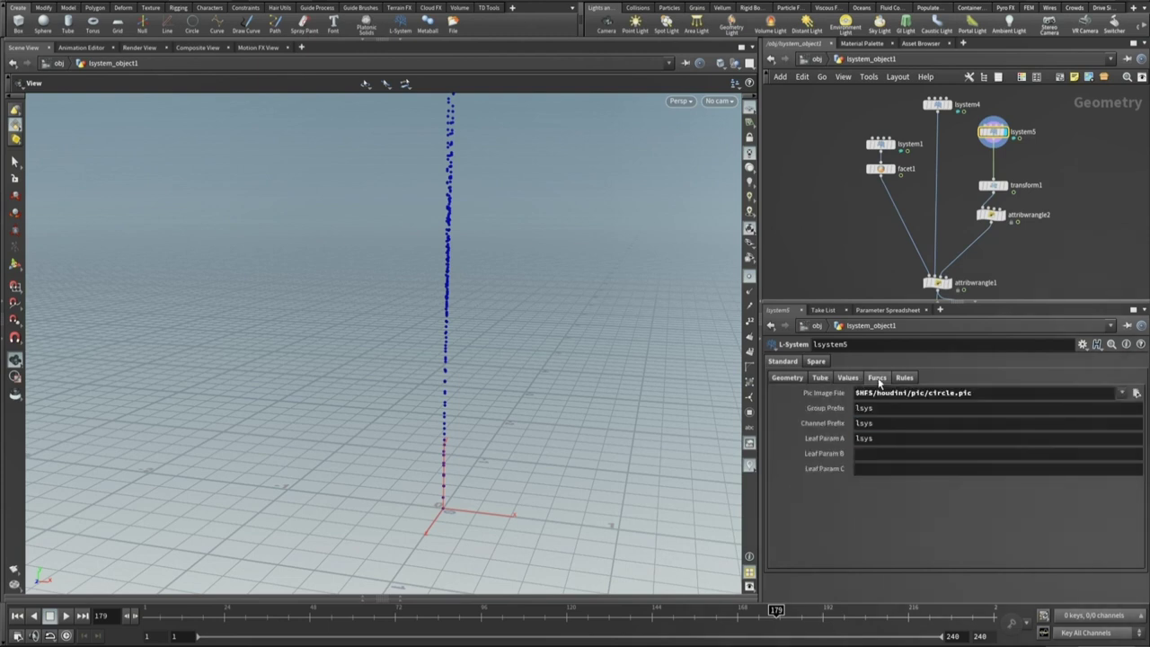
click(848, 379)
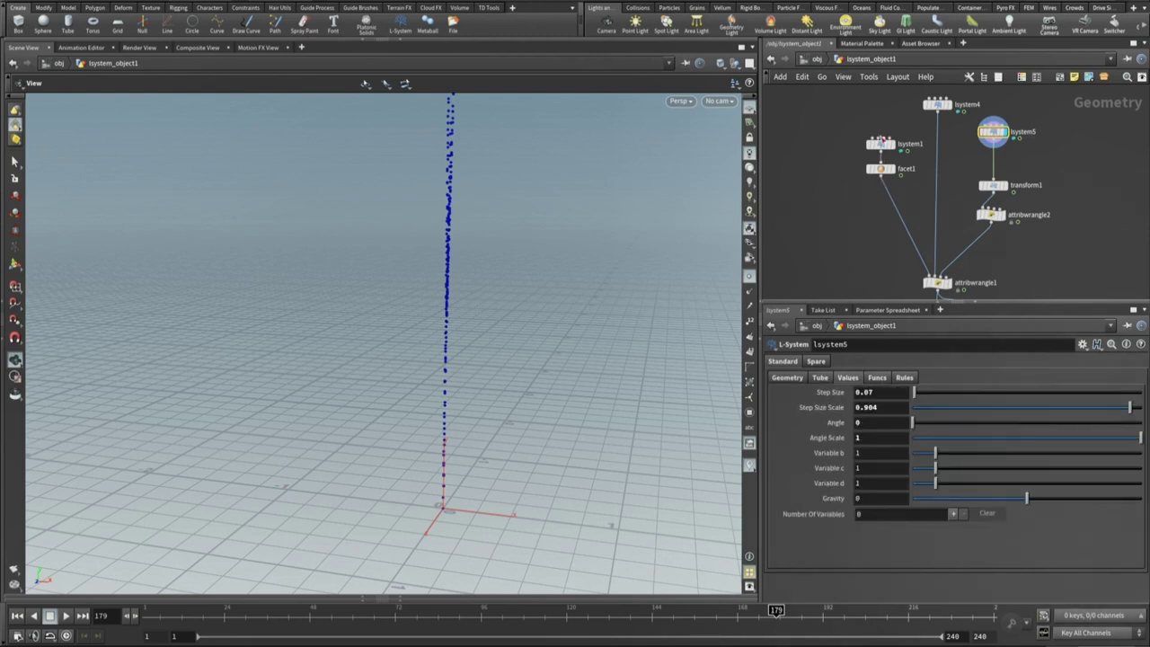
- Compare the step size and angle values of lsystem1 with those of lsystem5
click(880, 145)
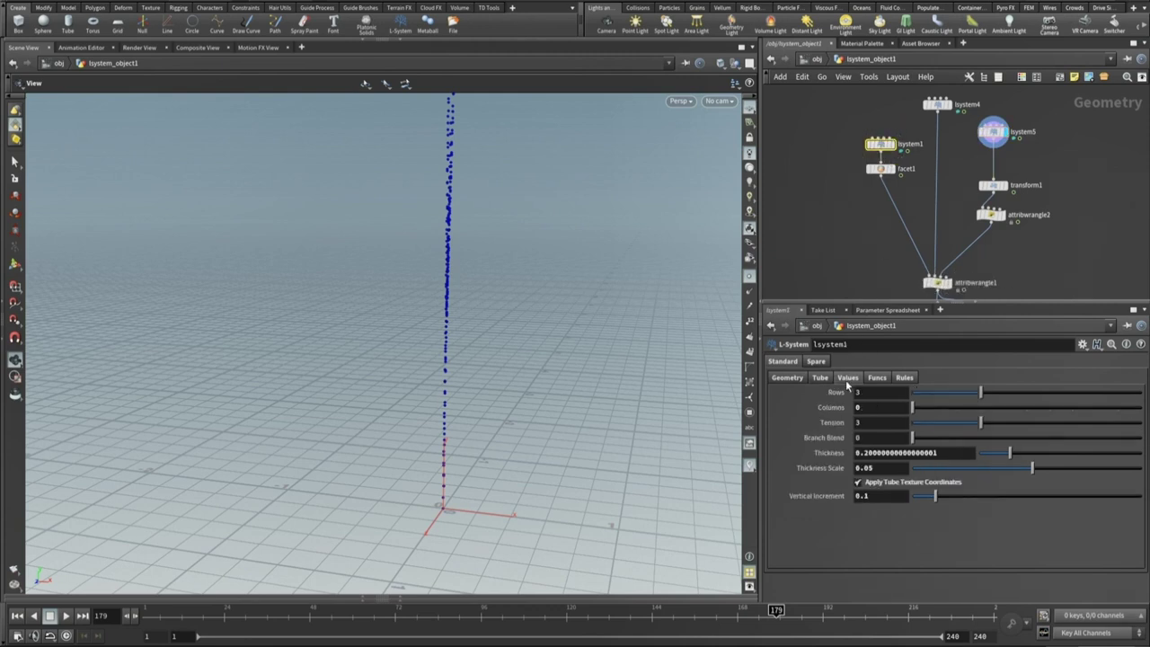
click(847, 378)
click(996, 133)
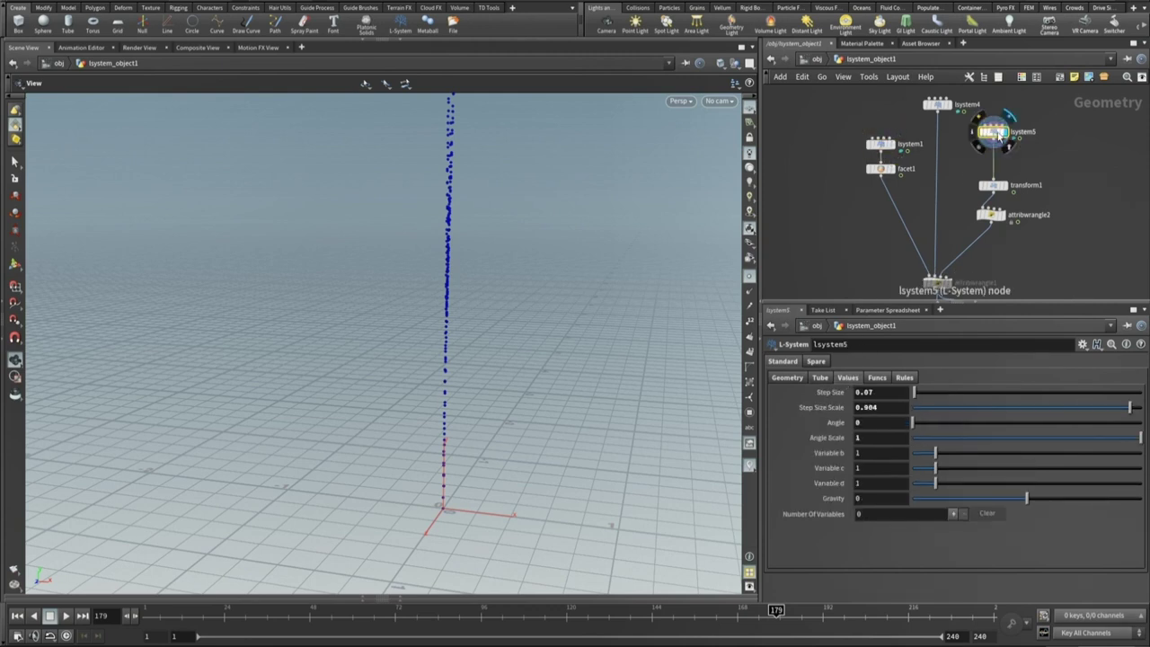
- Display the transform1 node below lsystem5 and examine its scale expression
middle_drag(1045, 149, 1052, 167)
click(999, 196)
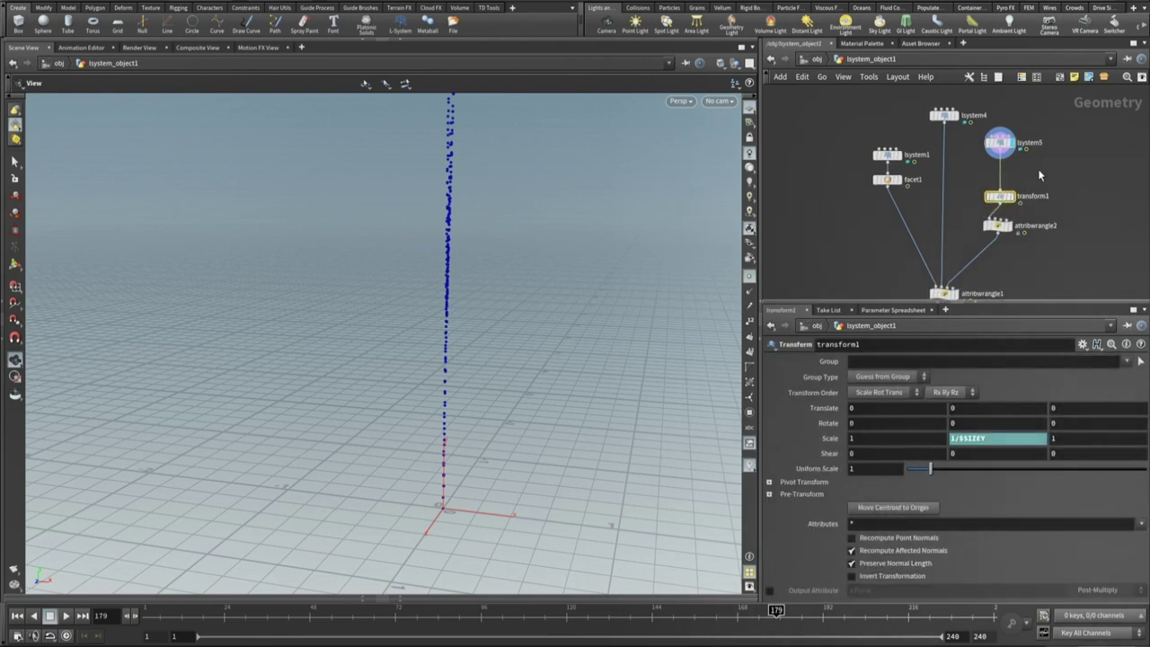
click(1012, 195)
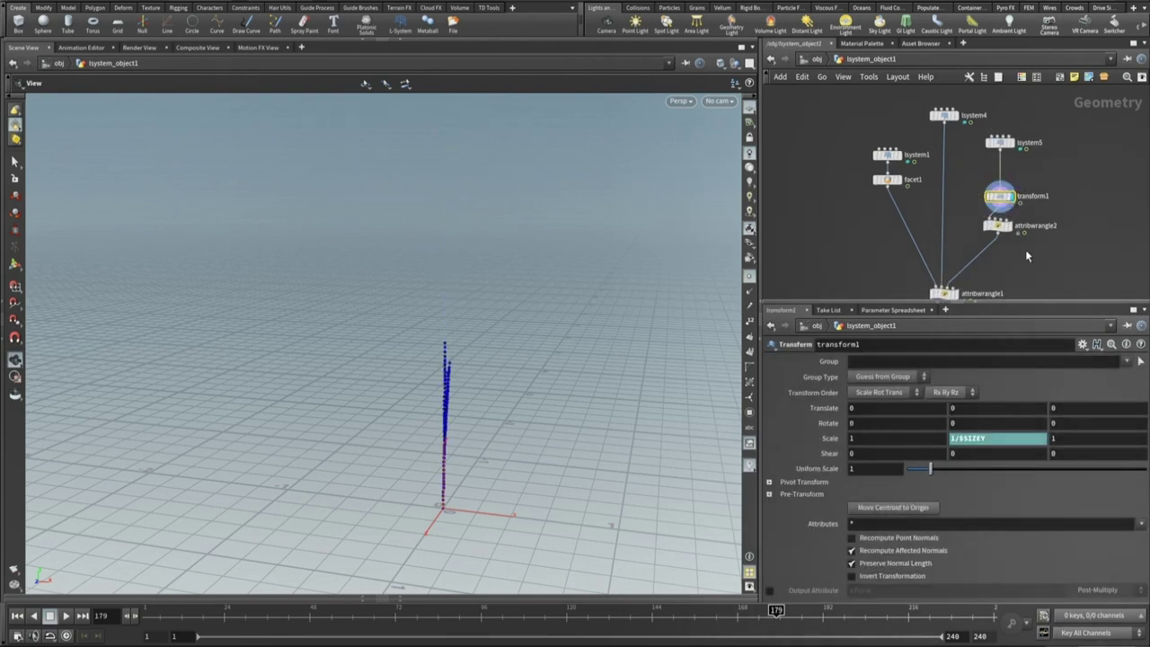
- Examine the VEX expression in attribwrangle2 that defines the LightningProgress attribute
middle_drag(1022, 249, 1032, 203)
click(1011, 180)
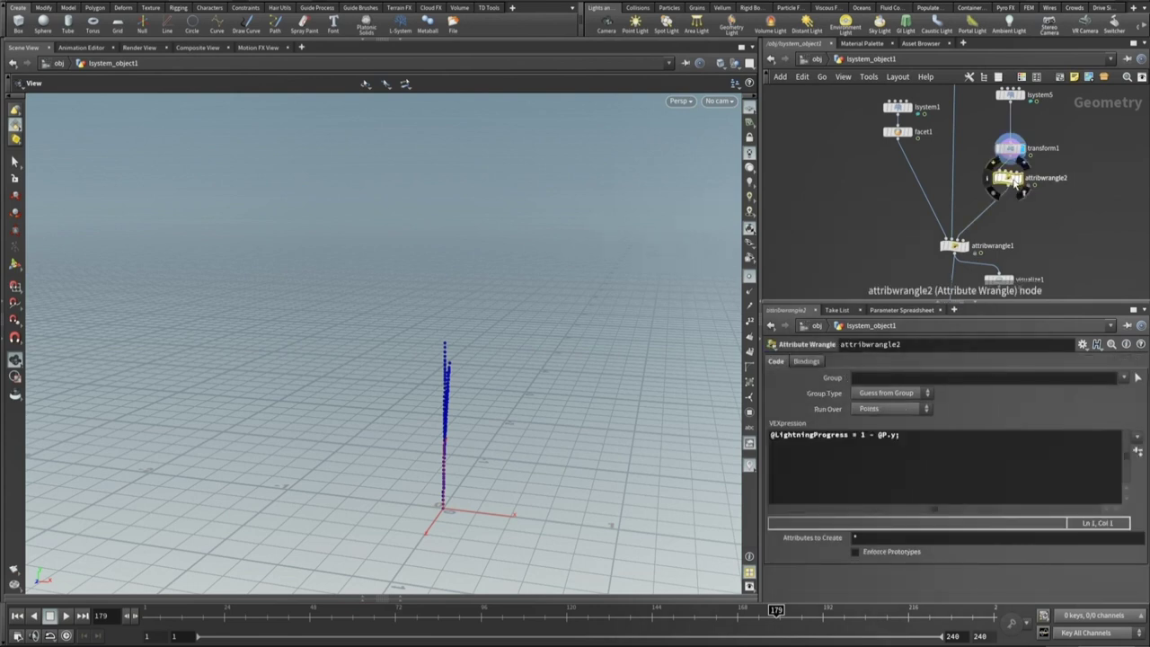
click(936, 459)
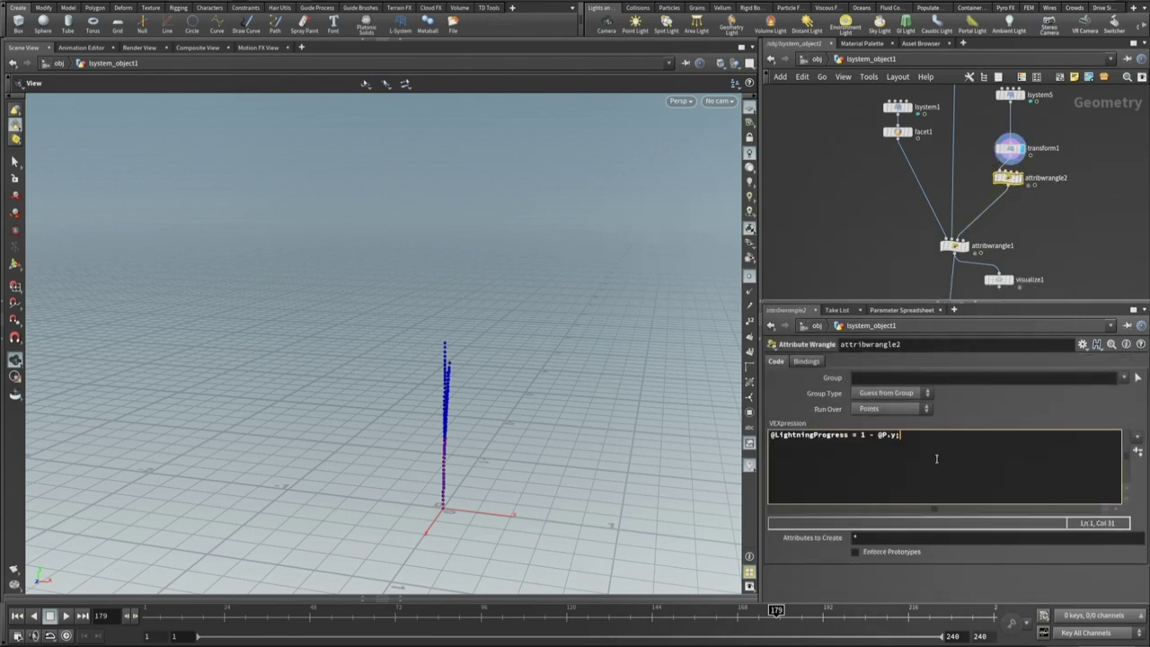
- Display the result of attribwrangle1, where the three L-system branches come together, and examine it
middle_drag(1040, 236, 1027, 249)
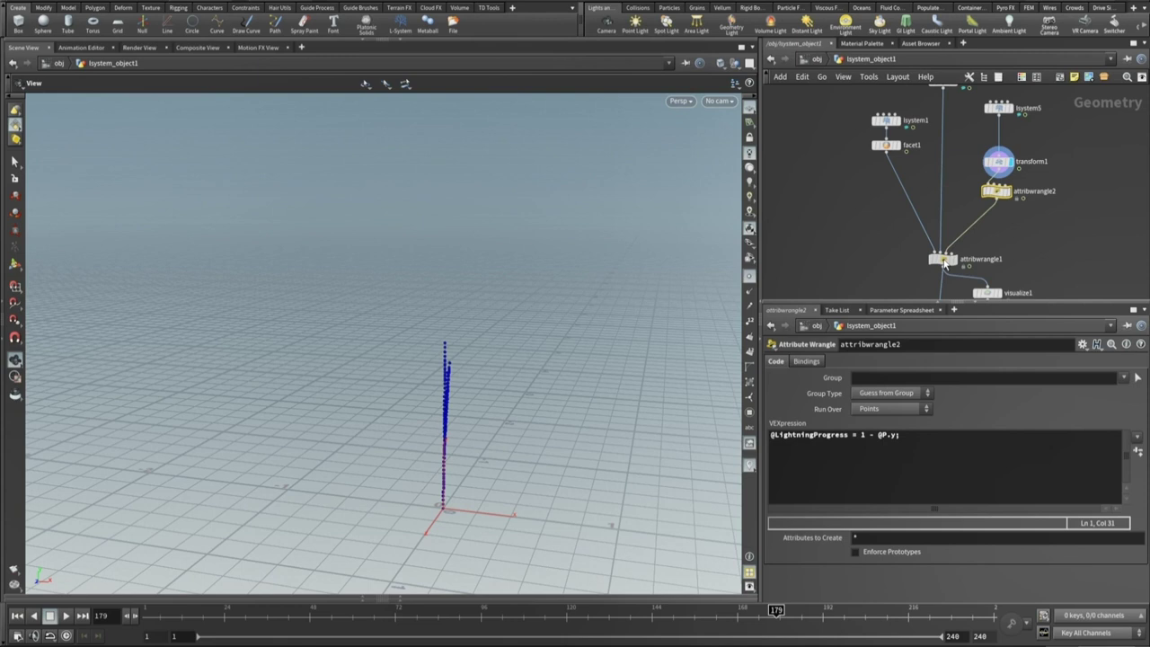
click(943, 262)
click(956, 261)
scroll(952, 270, up, 3)
key(f)
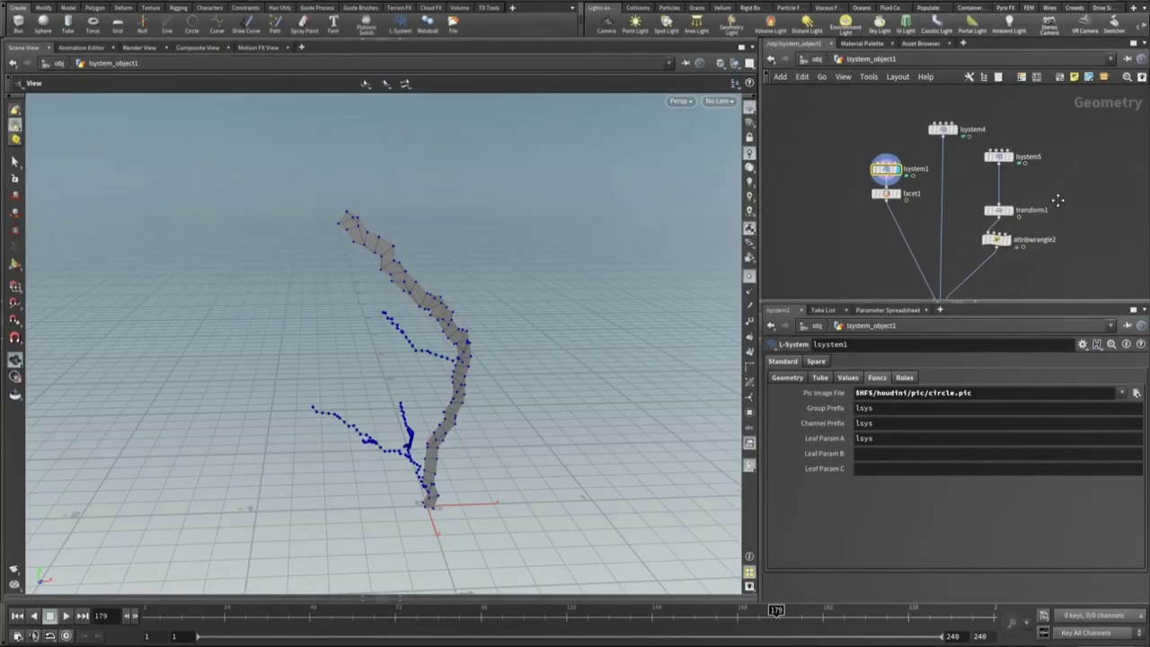
mouse_move(382, 584)
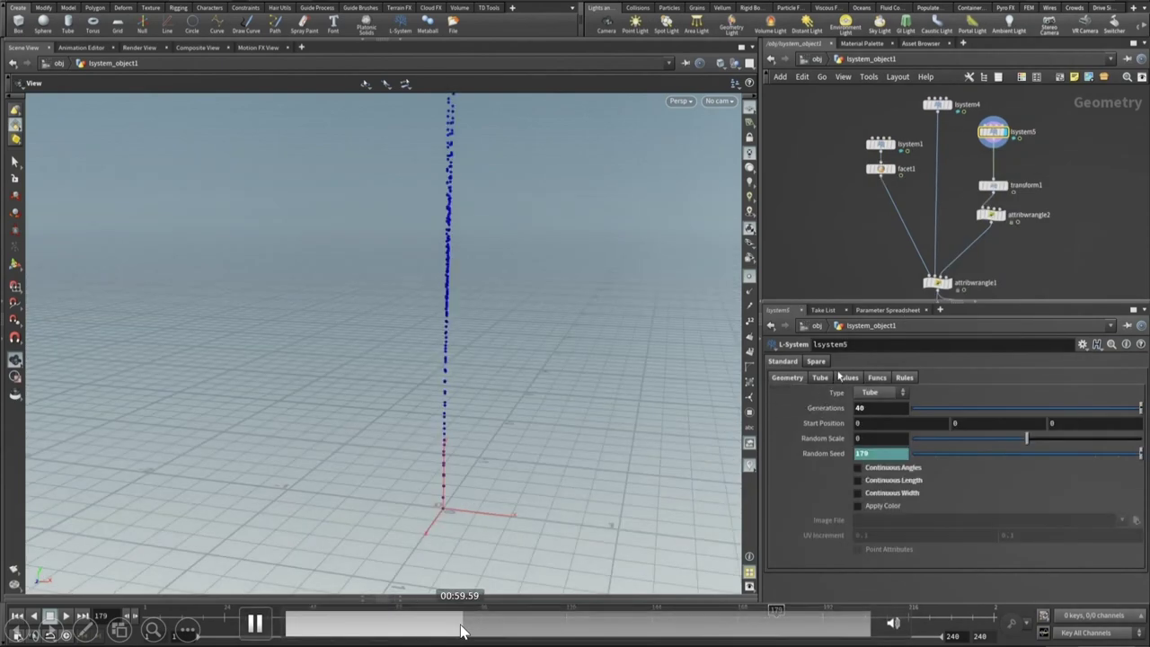
click(561, 628)
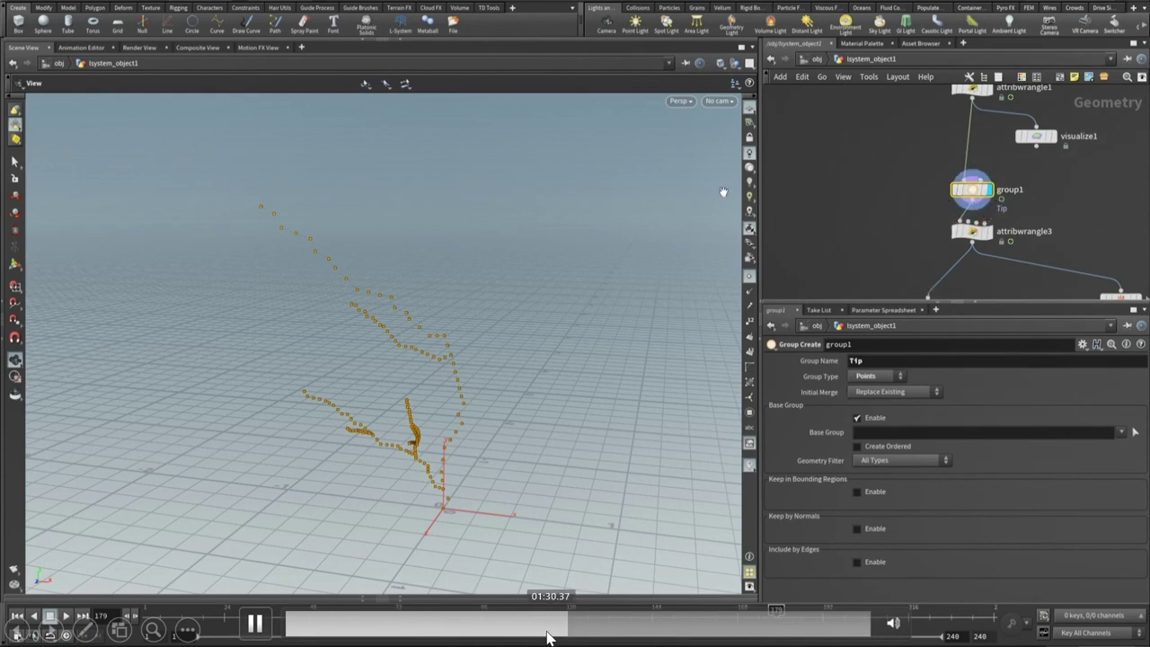
click(544, 628)
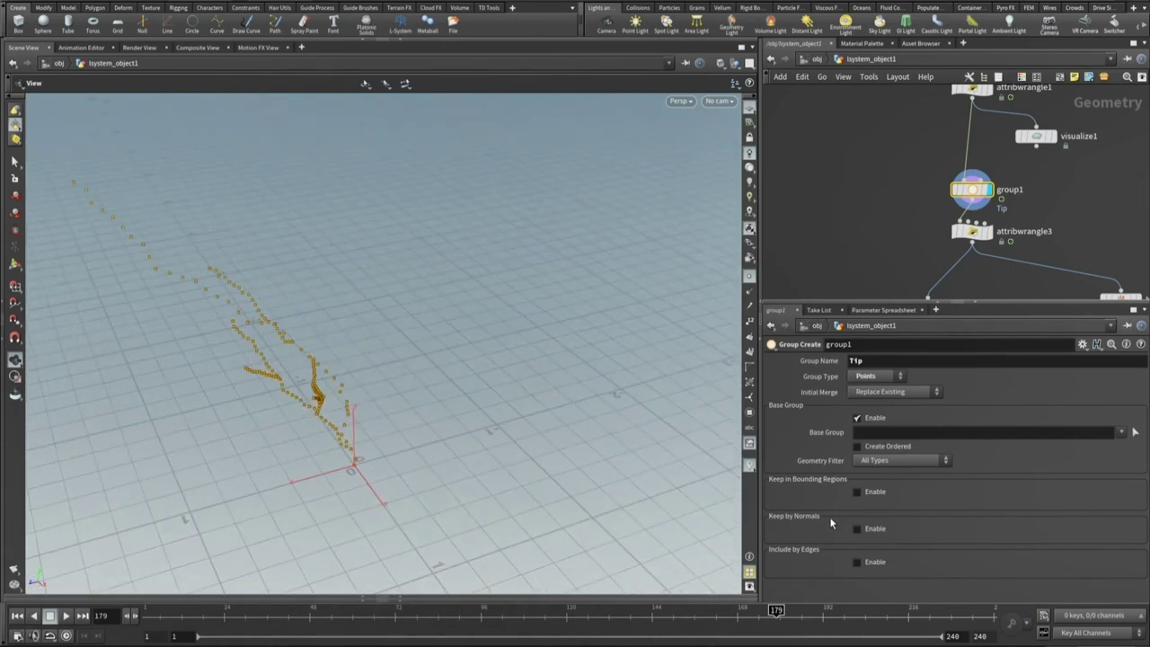
- Display the attribwrangle3 node below group1 and examine its expression assigning points to the Tip group
middle_drag(1081, 205, 1036, 139)
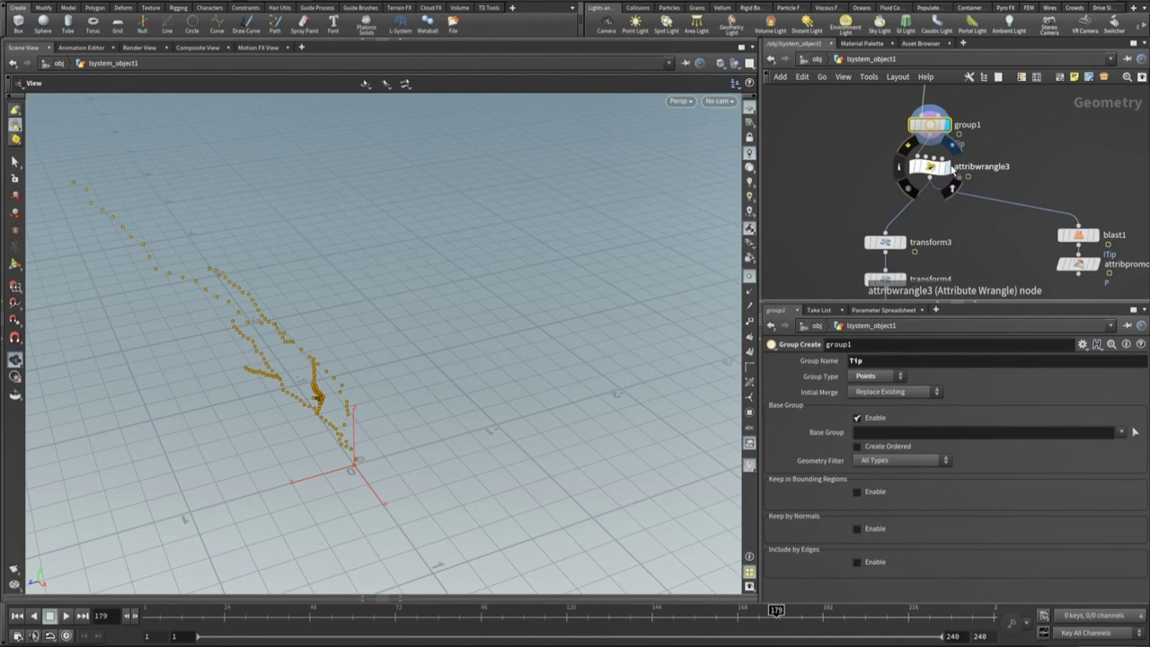
click(954, 170)
click(931, 168)
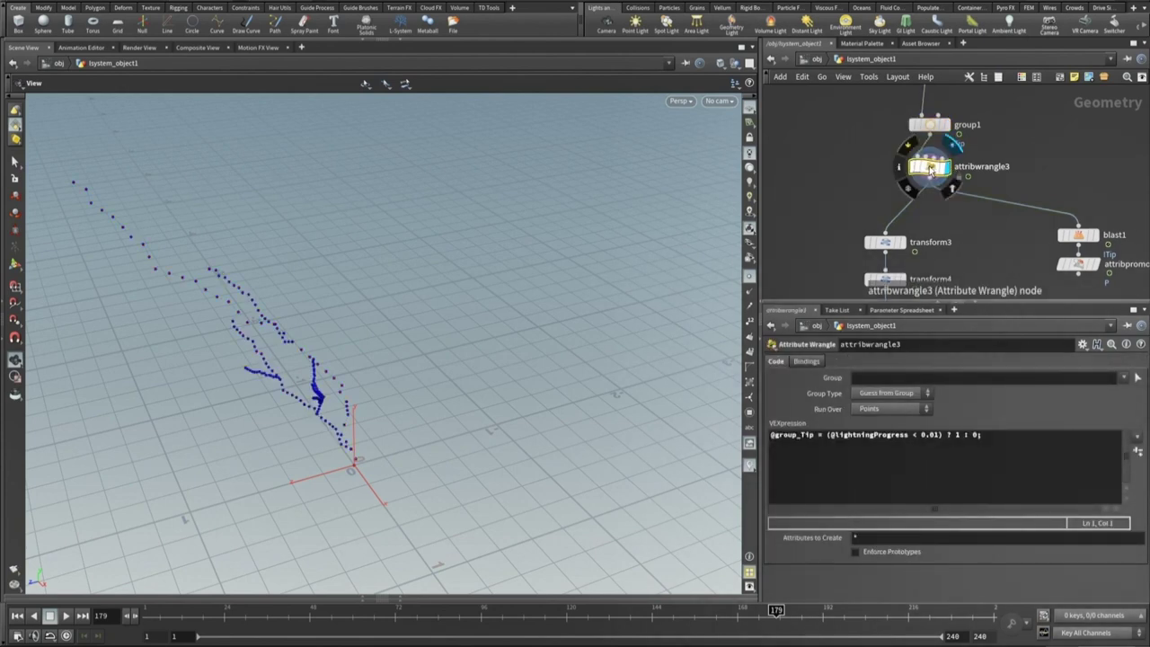
drag(1015, 464, 733, 424)
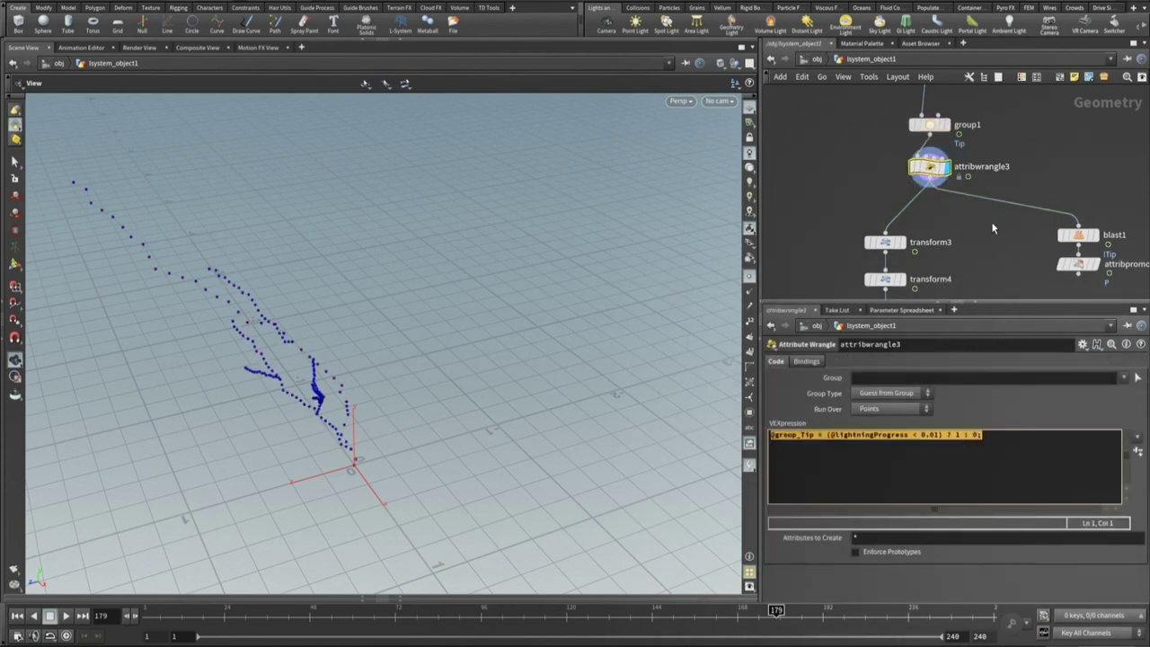
- Display the blast1 node's result and examine its group setting
middle_drag(992, 228, 965, 206)
click(1061, 221)
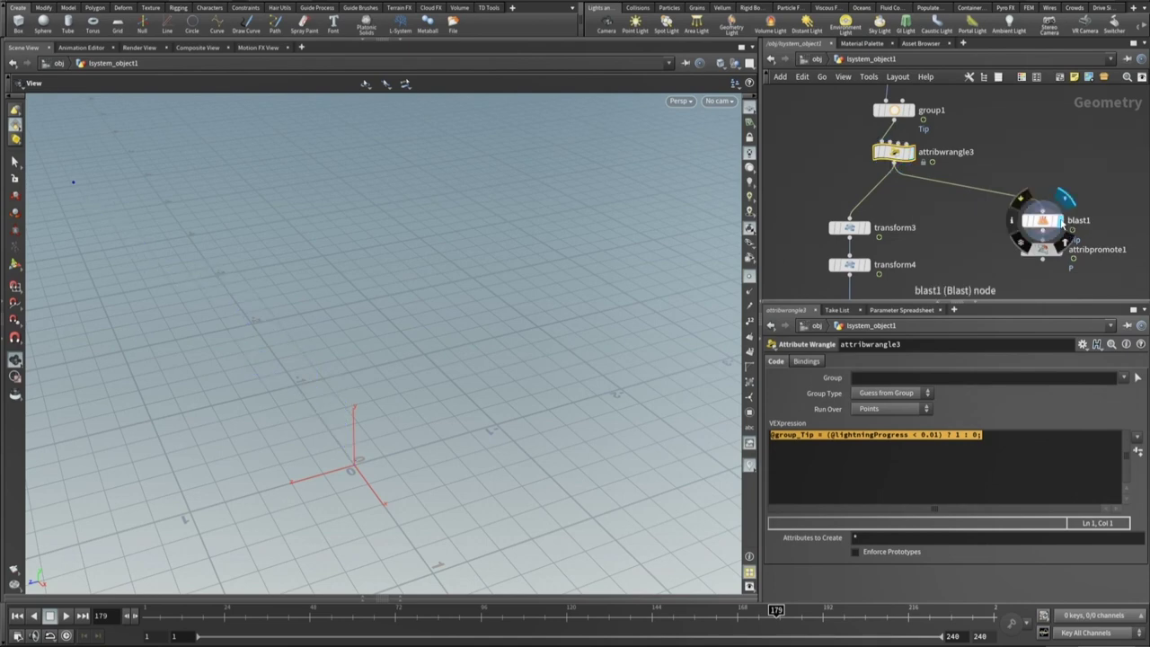
click(1043, 221)
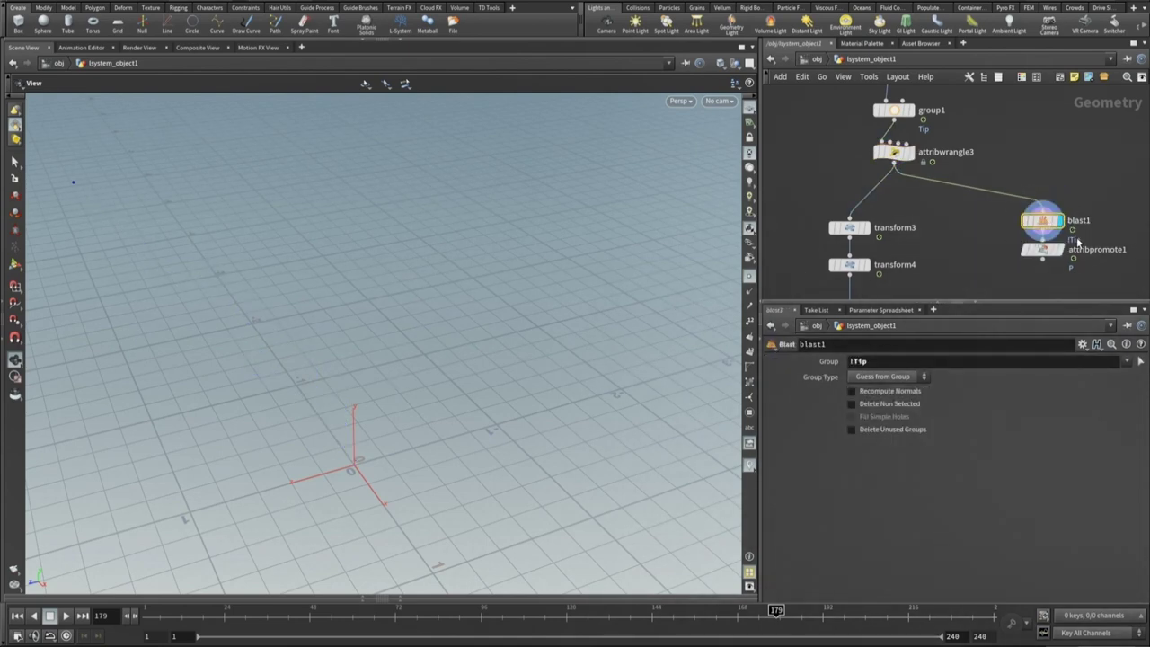
- Display attribpromote1 and examine how it promotes point attribute P to the detail attribute TipPos
click(1060, 249)
click(1043, 249)
drag(384, 426, 304, 374)
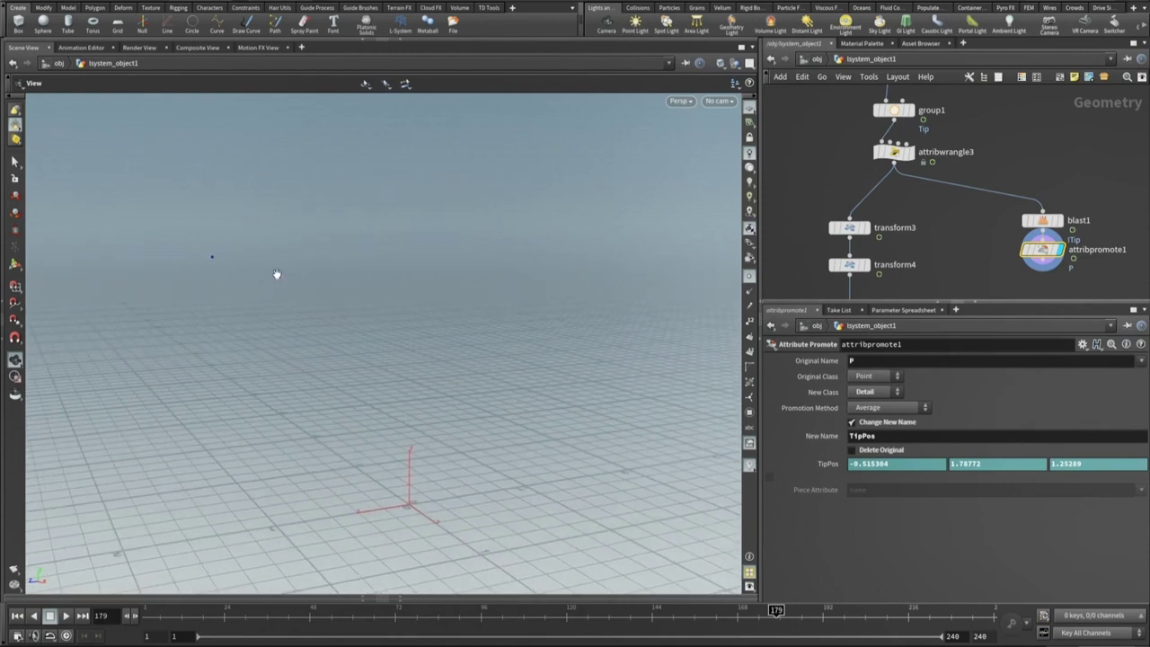
- Display attribwrangle3 and then transform3 to compare the bolt's orientation, examining transform3's Rotate and axis flip expressions
click(911, 152)
click(895, 151)
middle_drag(950, 233, 1053, 164)
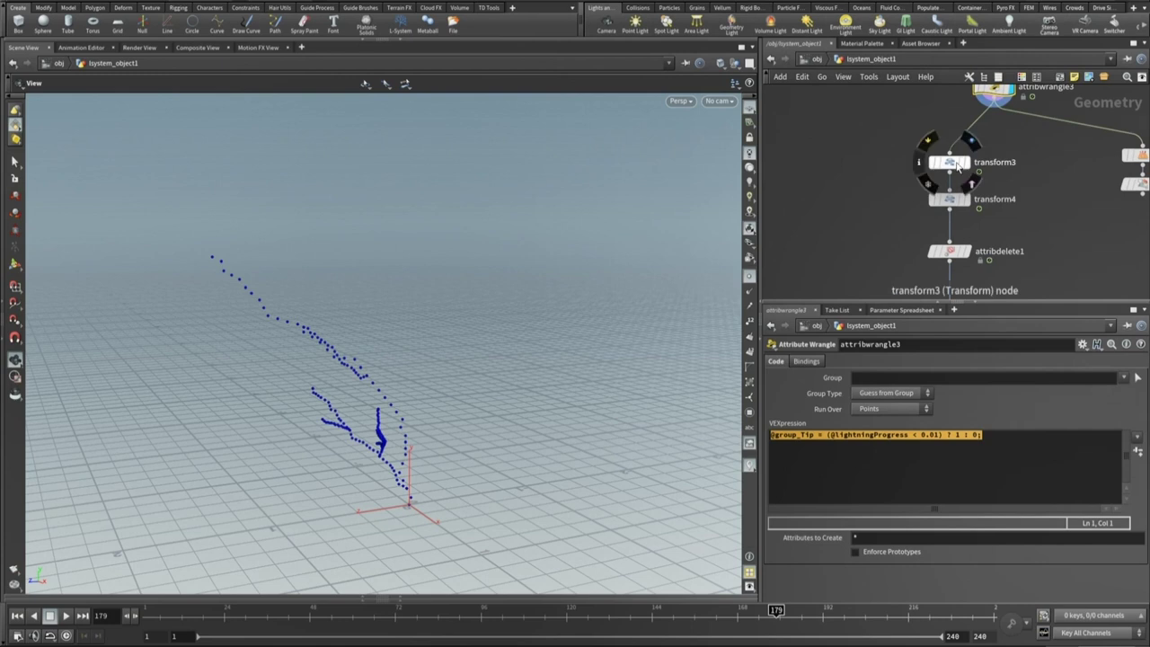
click(956, 163)
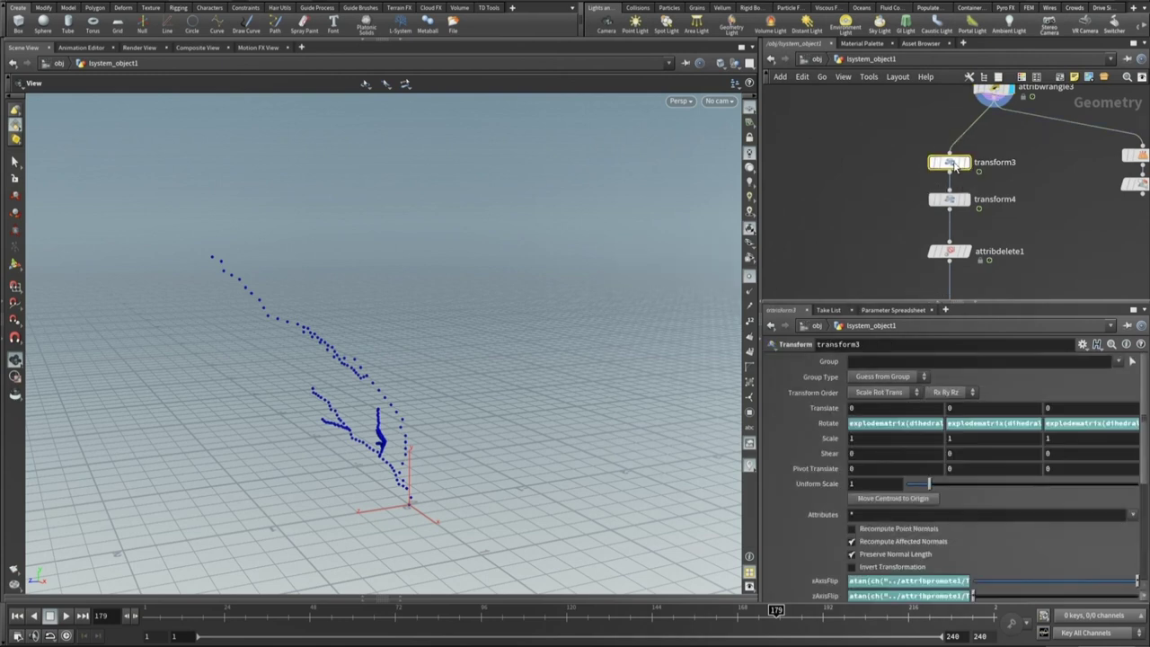
click(820, 427)
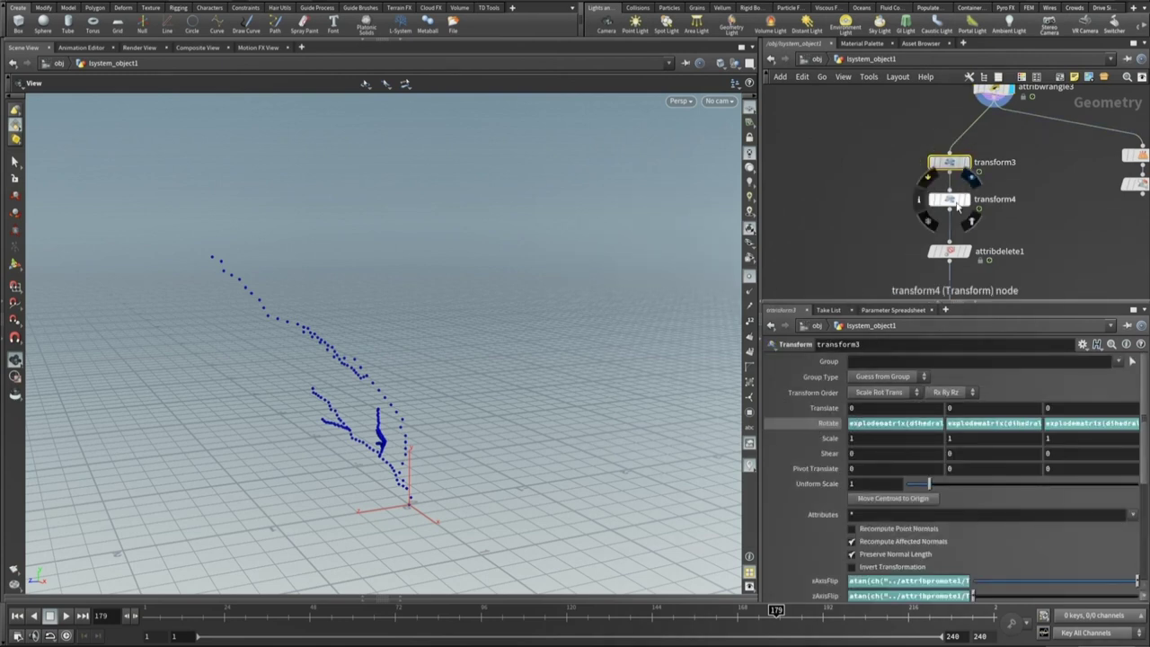
scroll(829, 550, down, 3)
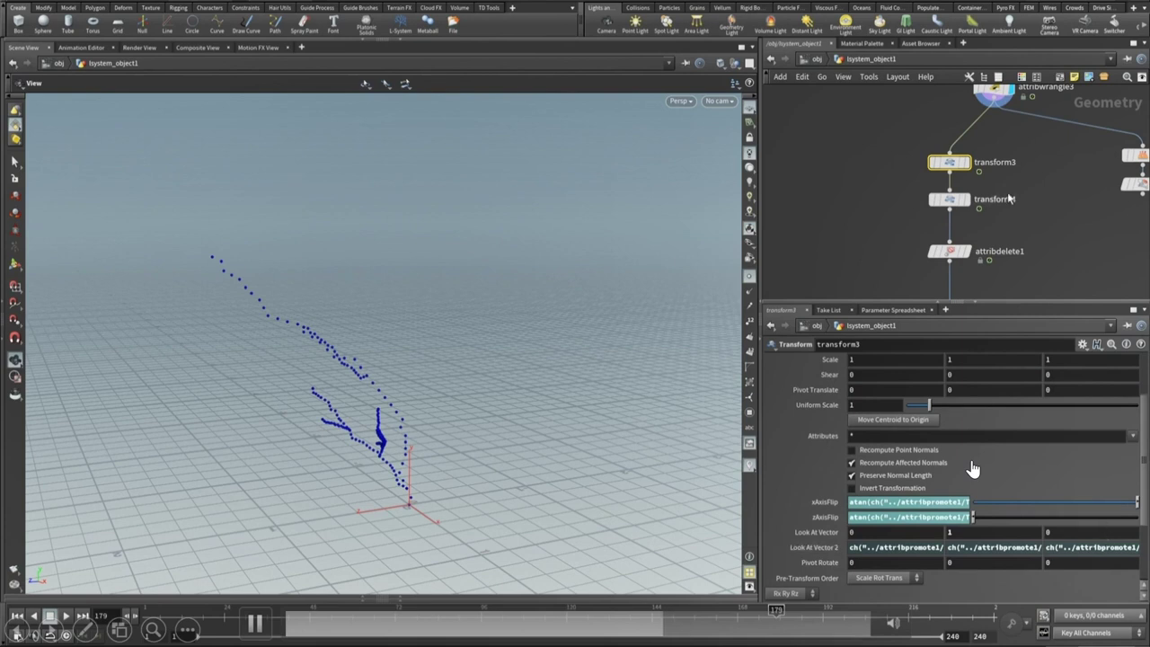
click(968, 164)
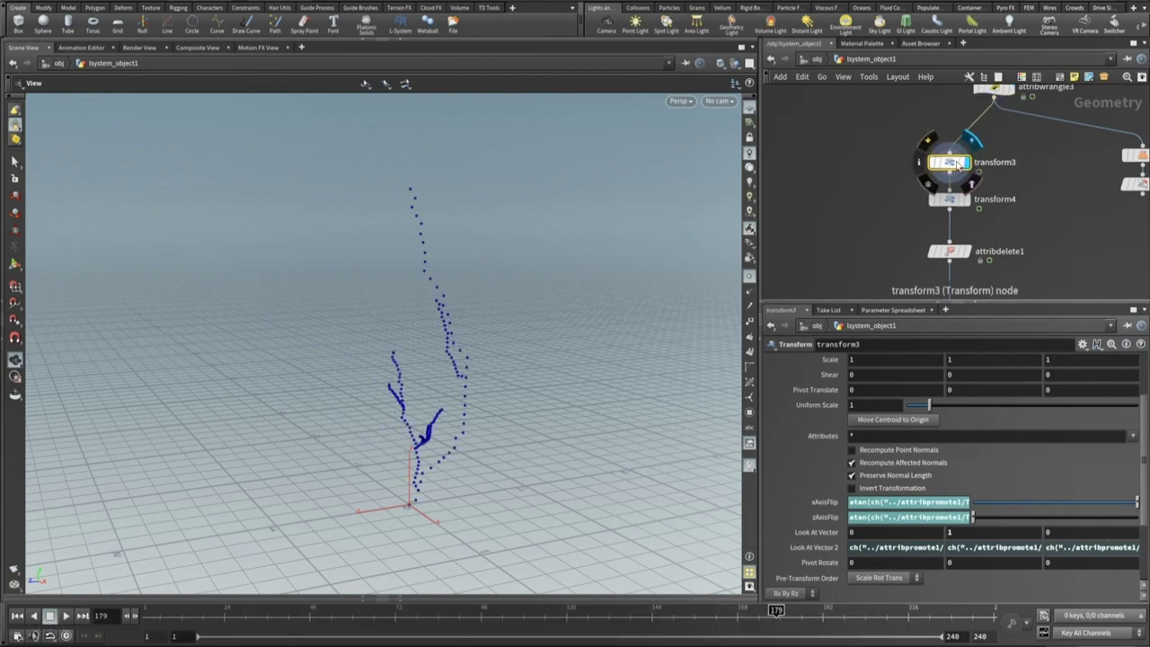
- Display transform4 and examine its rotation and its size-based Translate and Scale expressions against the resulting bolt
click(966, 199)
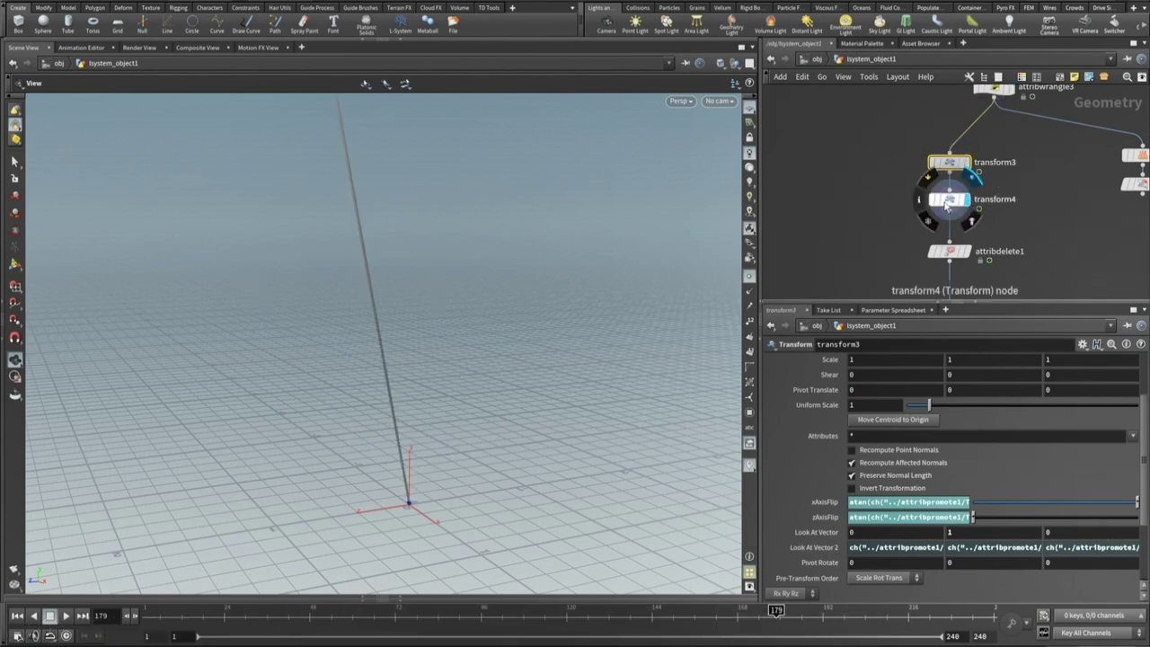
click(936, 204)
drag(467, 211, 498, 224)
middle_drag(497, 223, 490, 328)
drag(490, 327, 485, 286)
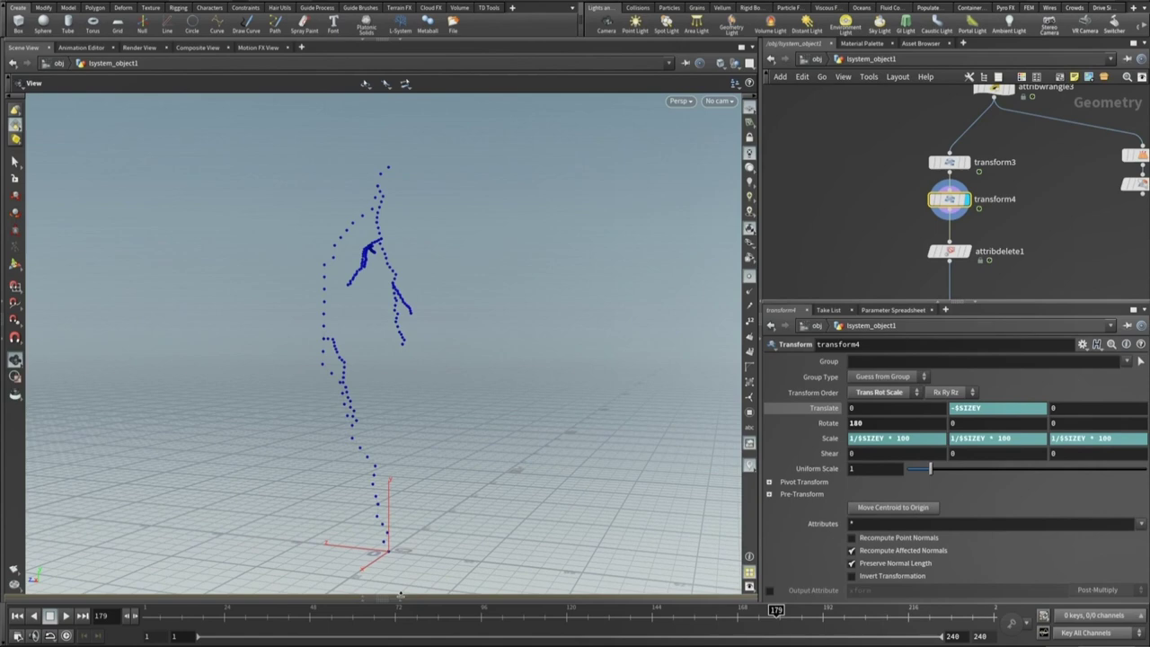
- Reveal the geometry spreadsheet for transform4, widen the lightningProgress column to compare it with the uv values, and collapse the spreadsheet again
click(400, 599)
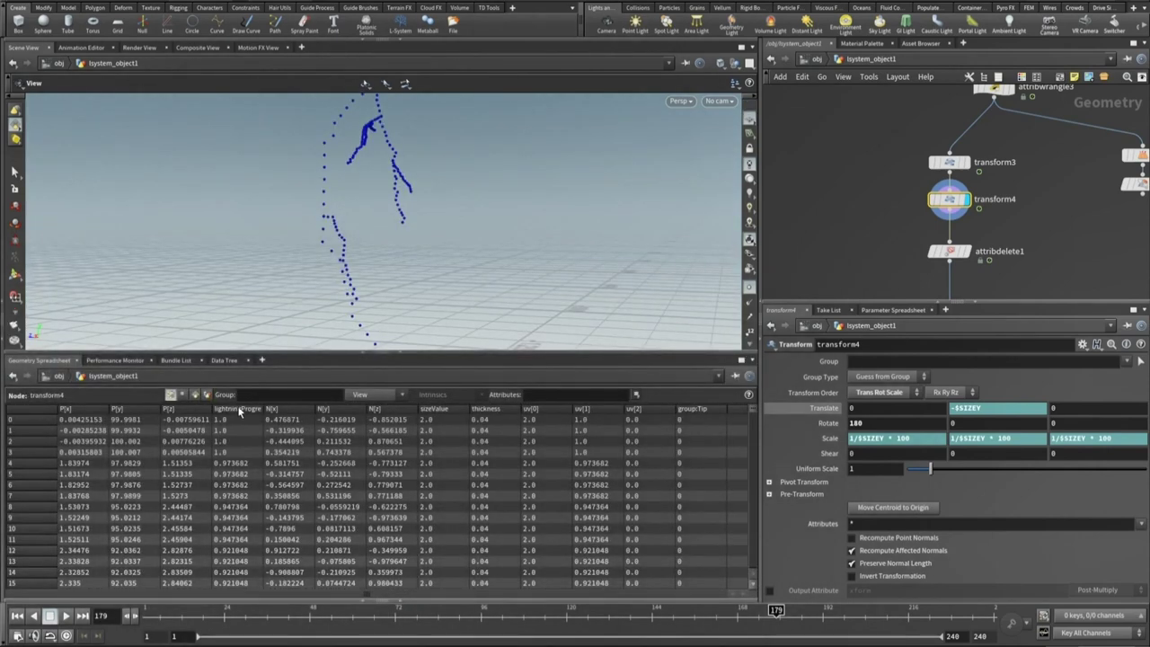
drag(266, 408, 284, 407)
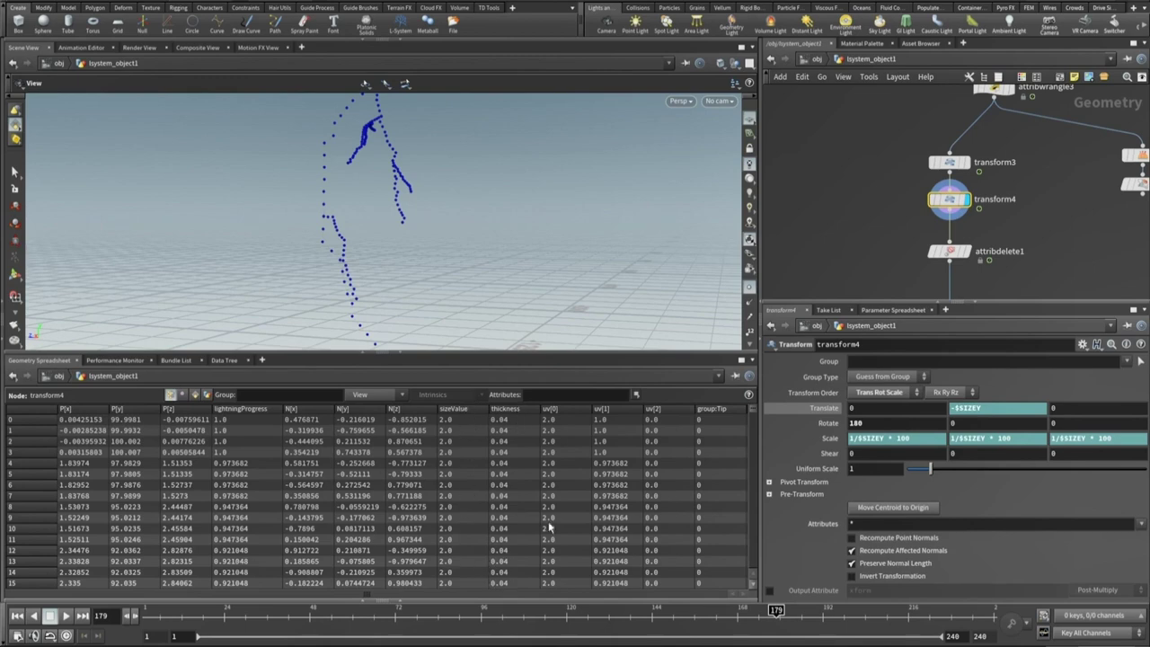
drag(753, 406, 774, 392)
click(402, 352)
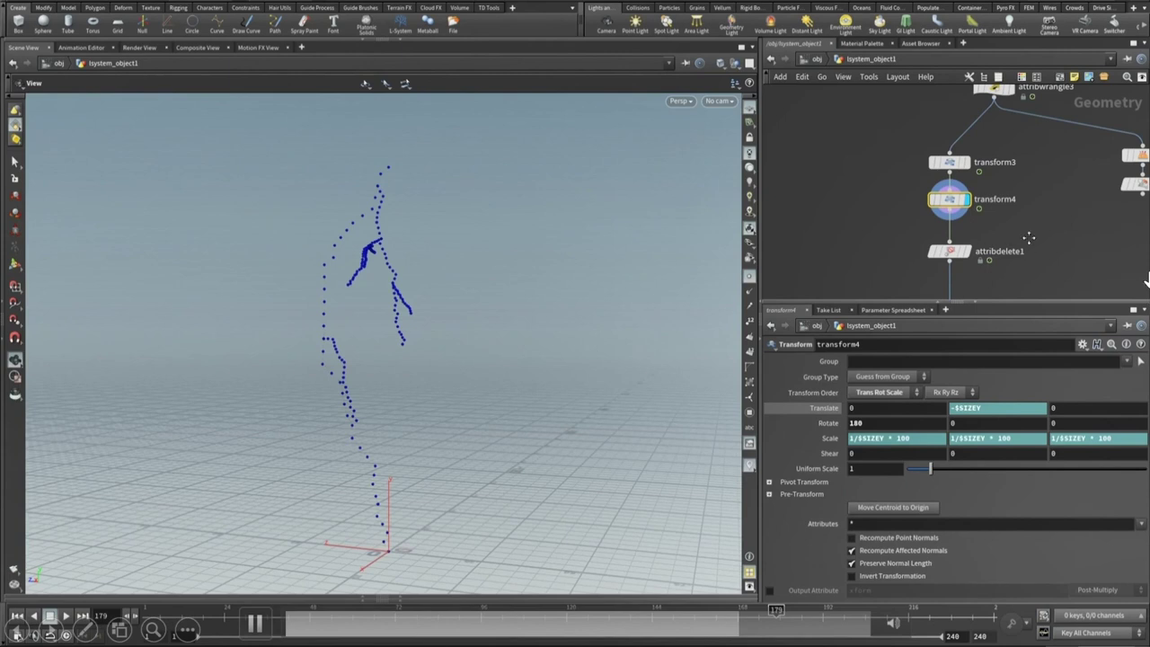
- Display attribdelete1 and examine the point attributes it removes, and follow the chain down to display output0
click(948, 208)
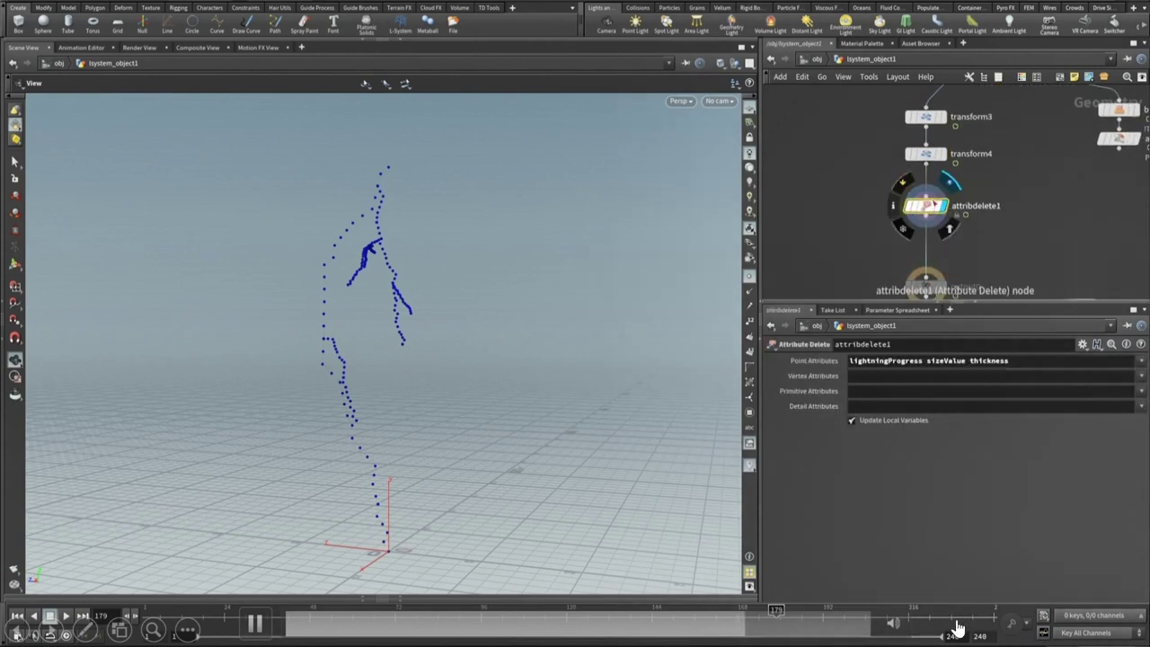
middle_drag(1059, 230, 1041, 216)
mouse_move(990, 172)
middle_down()
mouse_move(989, 252)
mouse_move(991, 156)
middle_up()
middle_drag(982, 222, 975, 184)
click(916, 219)
click(901, 217)
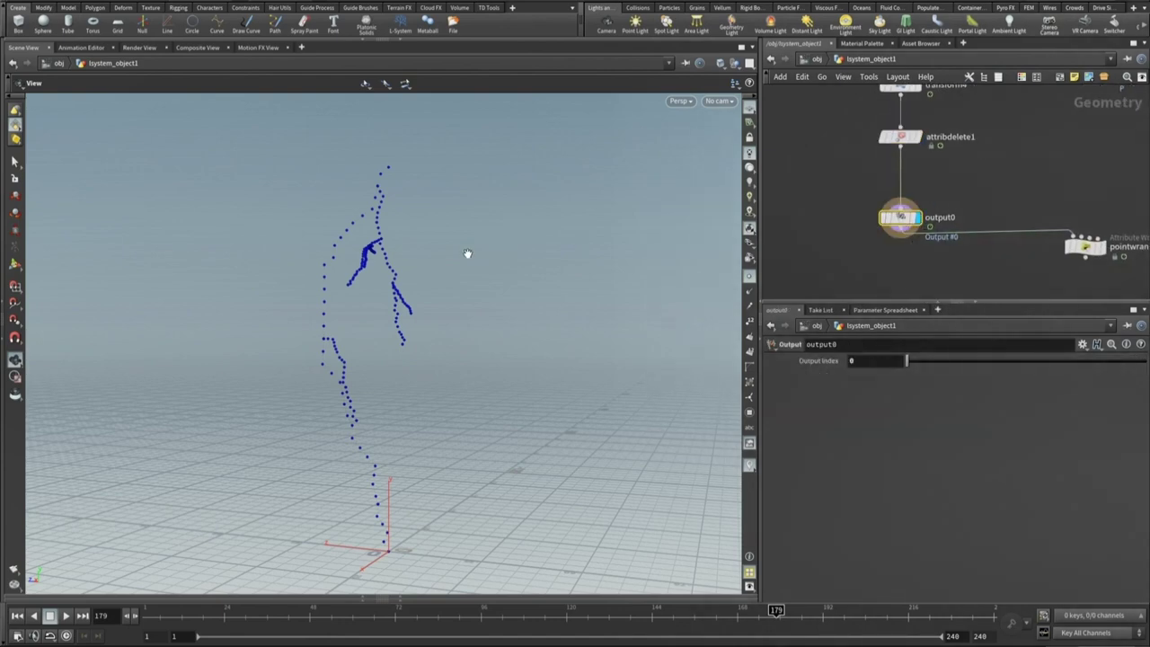
right_drag(351, 236, 381, 237)
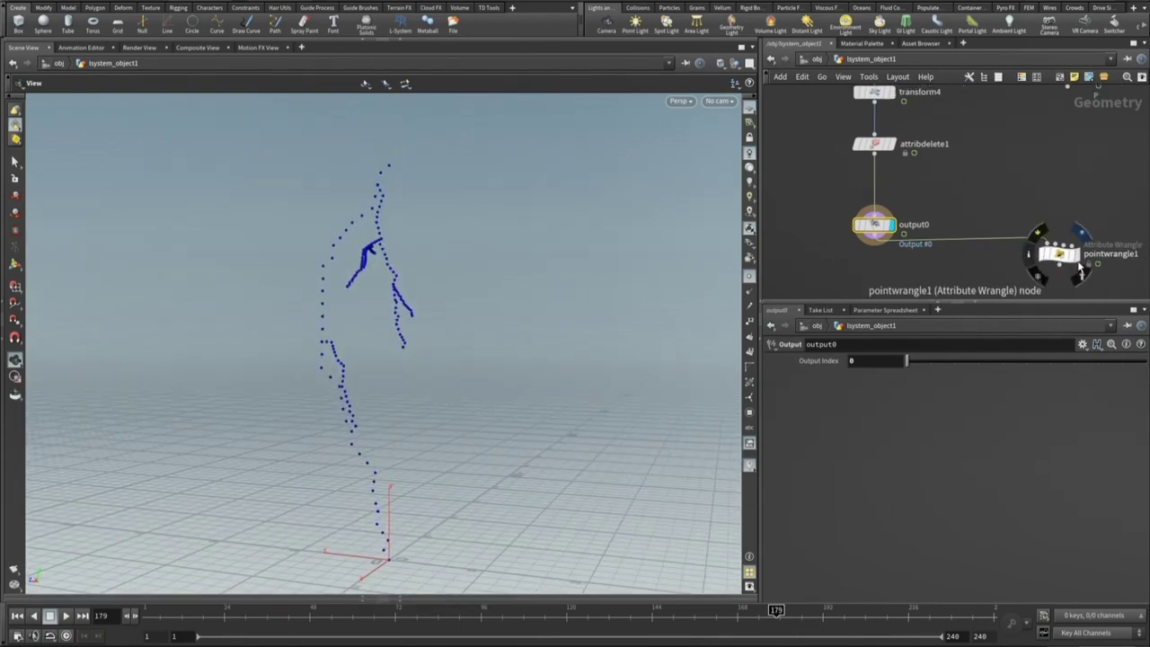
- Display pointwrangle1 and enlarge its parameter area to examine the branch thickness VEX code and its Time and Lightning Threshold parameters
click(1055, 255)
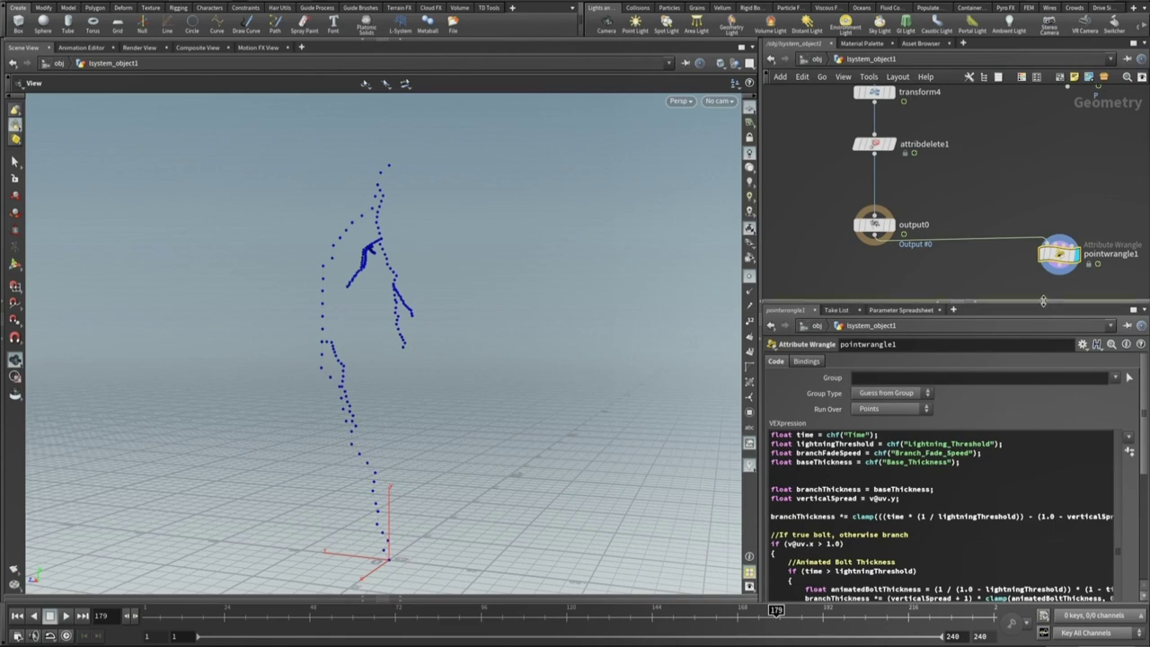
drag(1044, 301, 1028, 121)
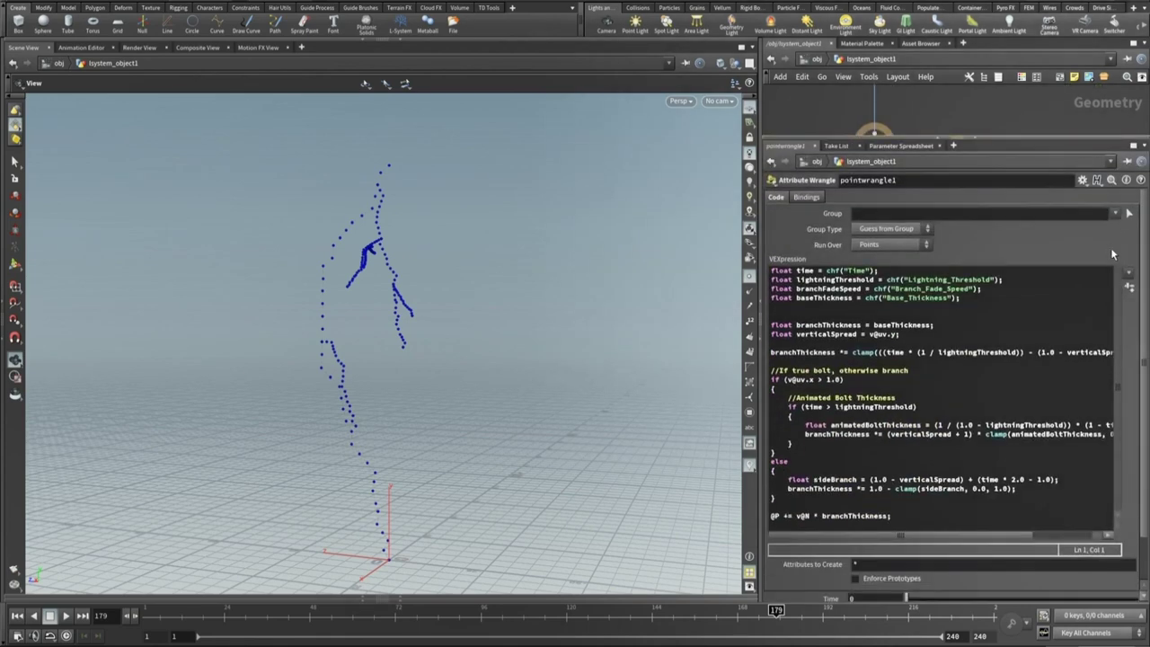
scroll(1130, 366, down, 2)
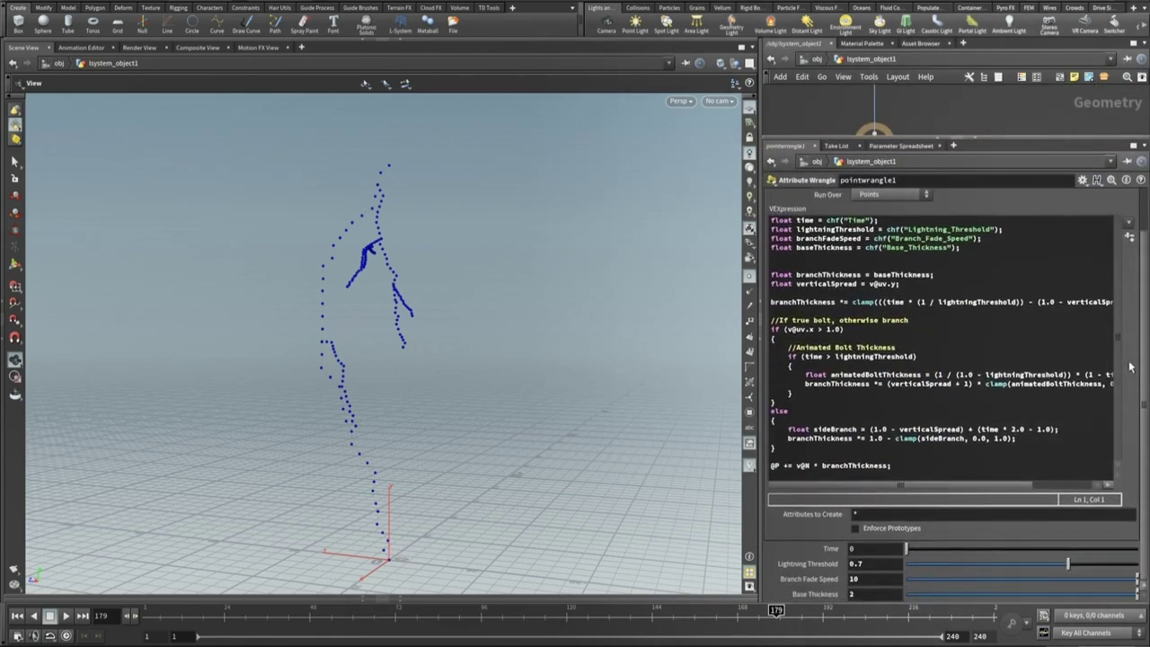
- Scrub pointwrangle1's Time parameter between 0 and 1 to preview the bolt growing, thickening and fading
drag(908, 550, 1120, 517)
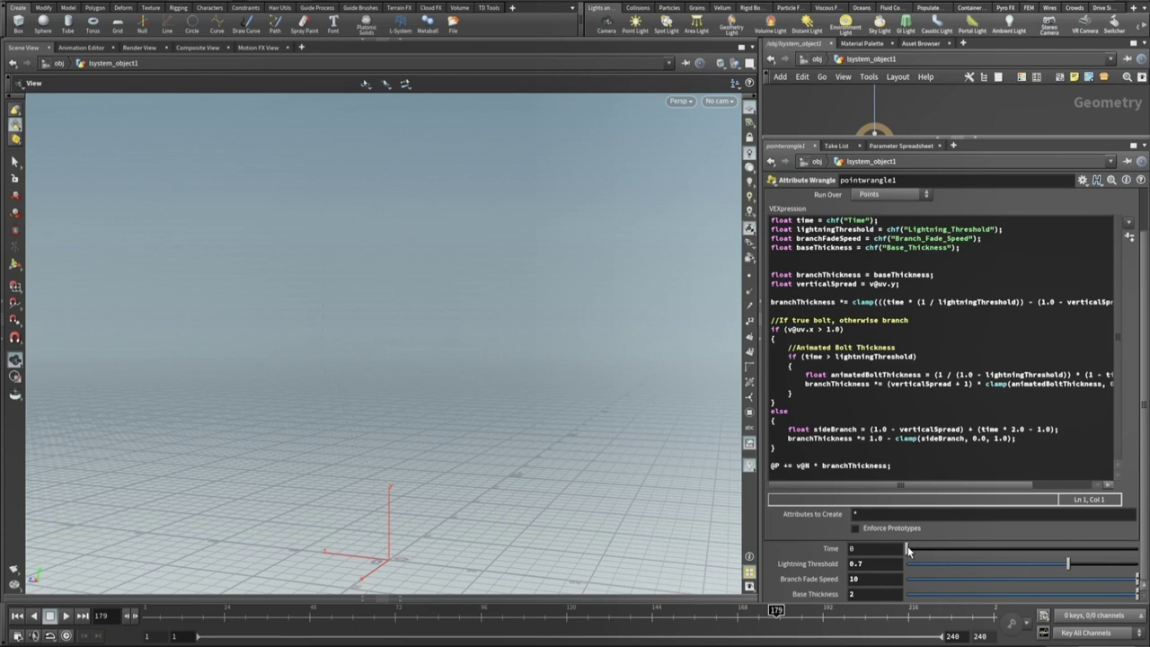
drag(908, 550, 1105, 549)
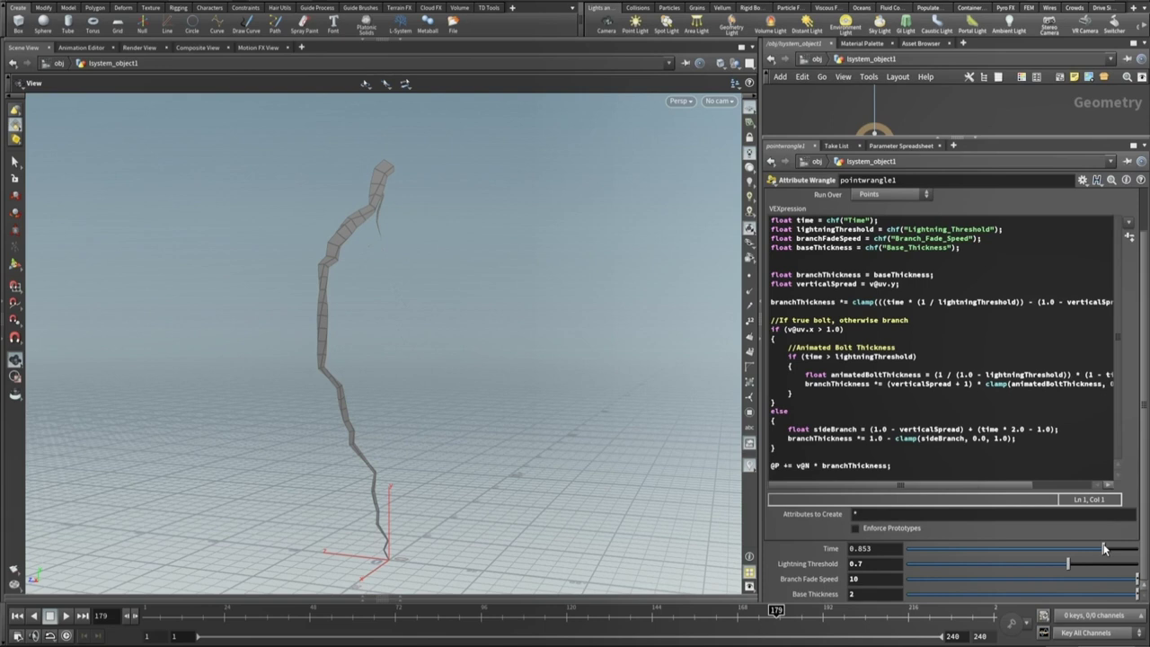
drag(1104, 548, 1146, 541)
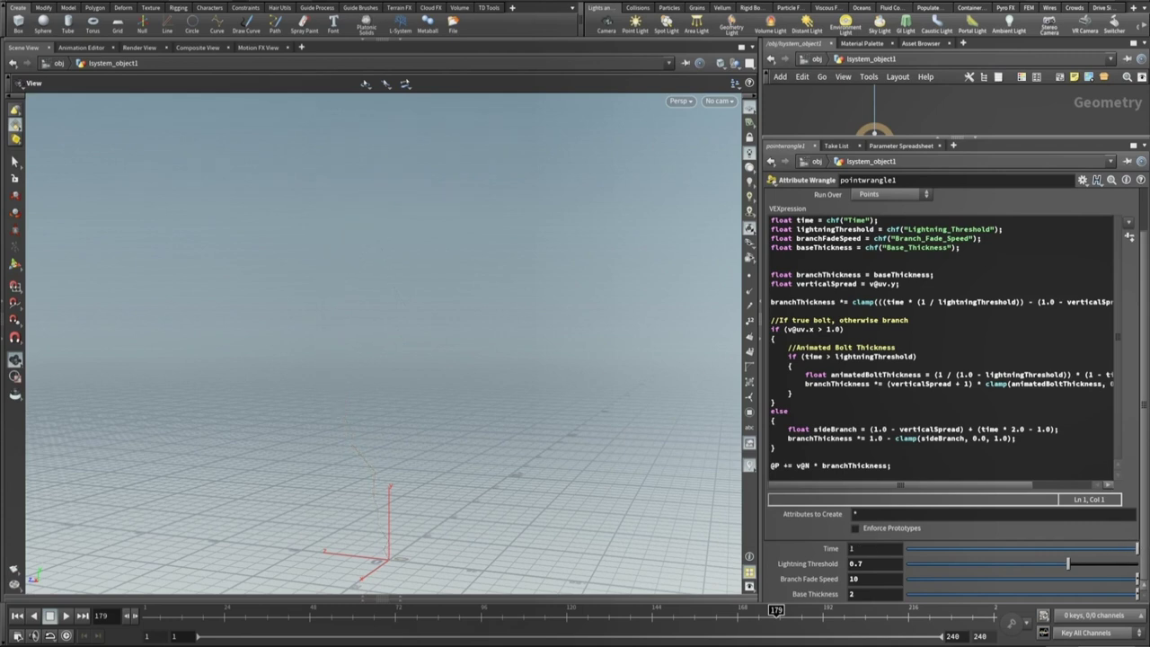
drag(1146, 541, 845, 554)
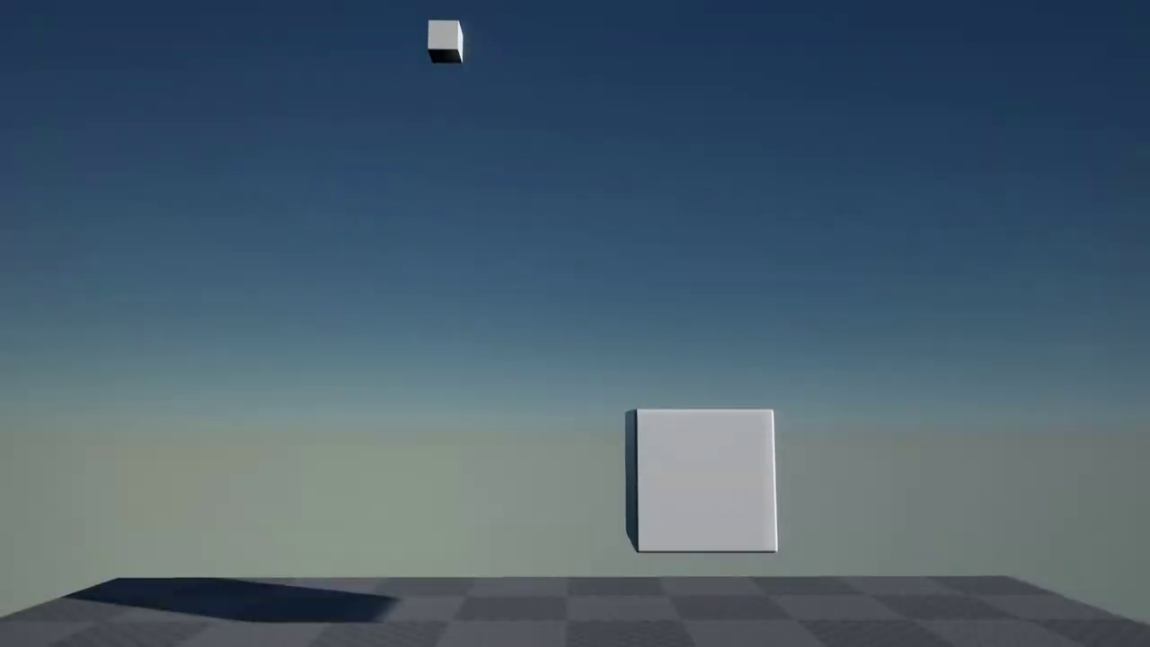
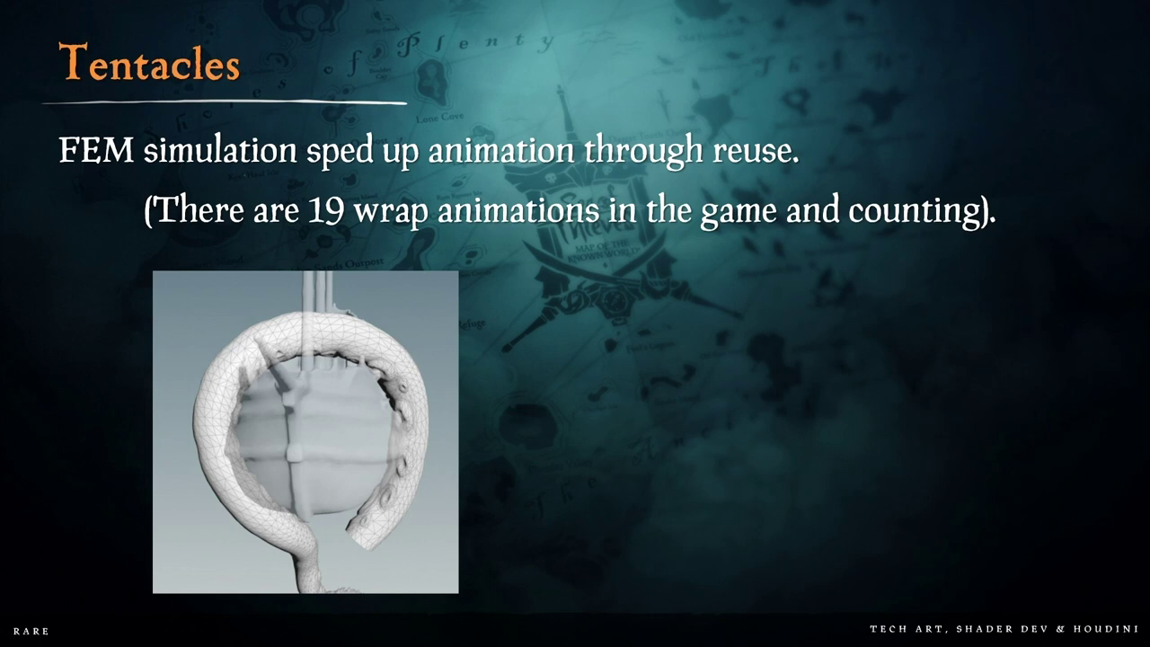
key(Right)
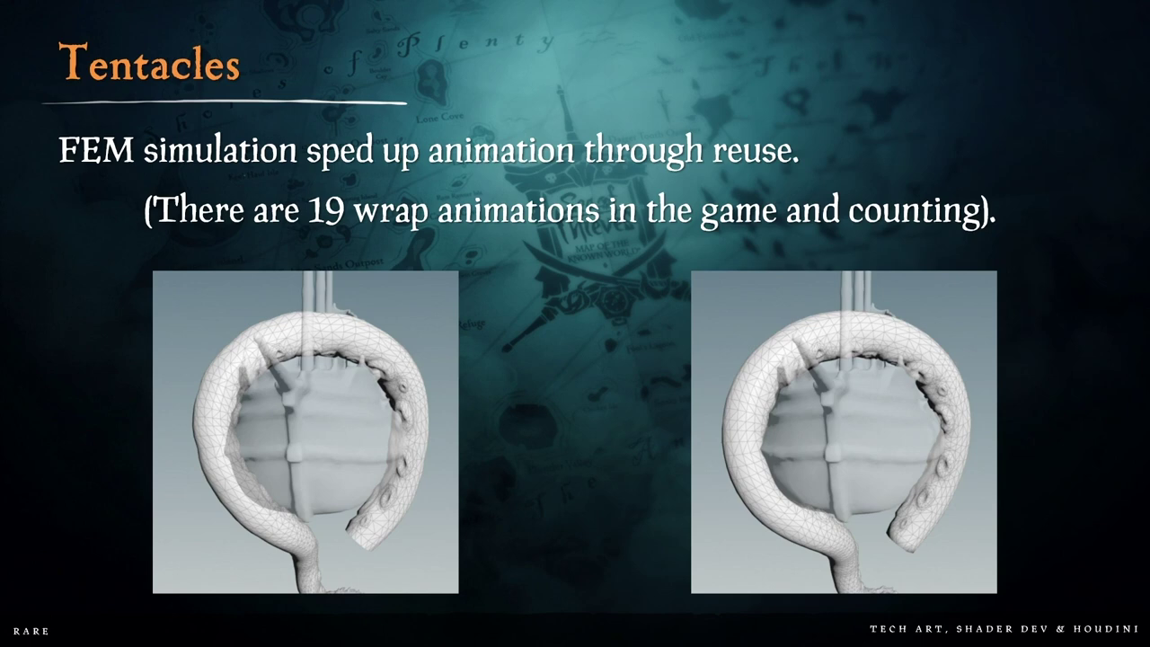
key(Right)
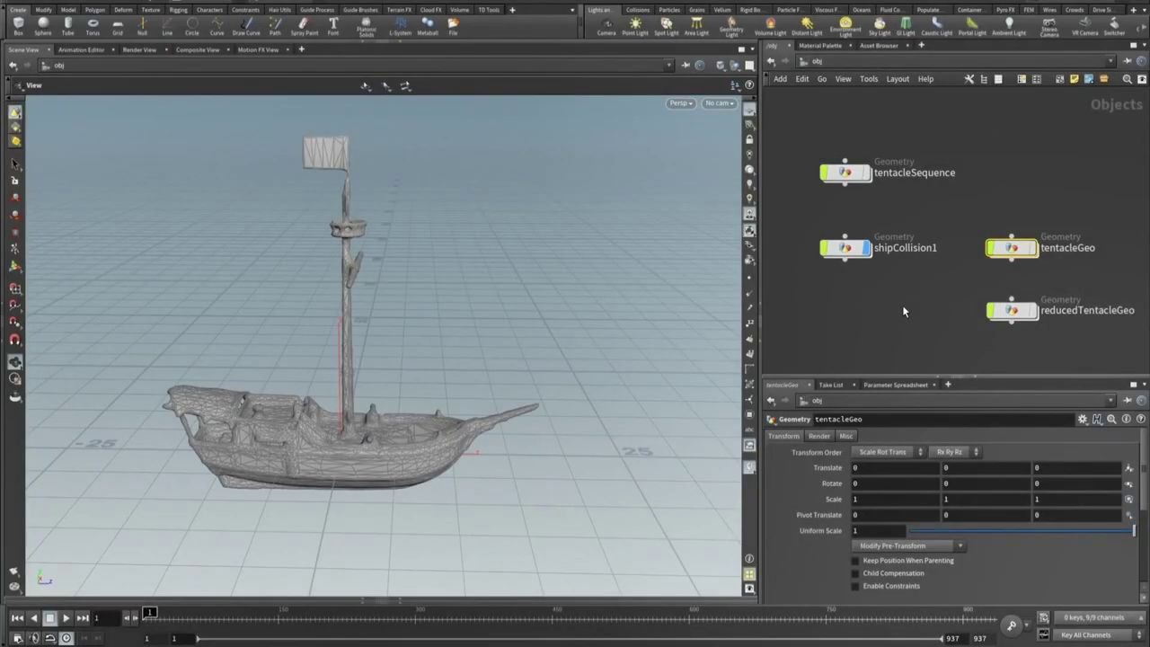
- Hide shipCollision1, display tentacleSequence on its own and scrub its animation to frame 661
click(869, 248)
click(869, 248)
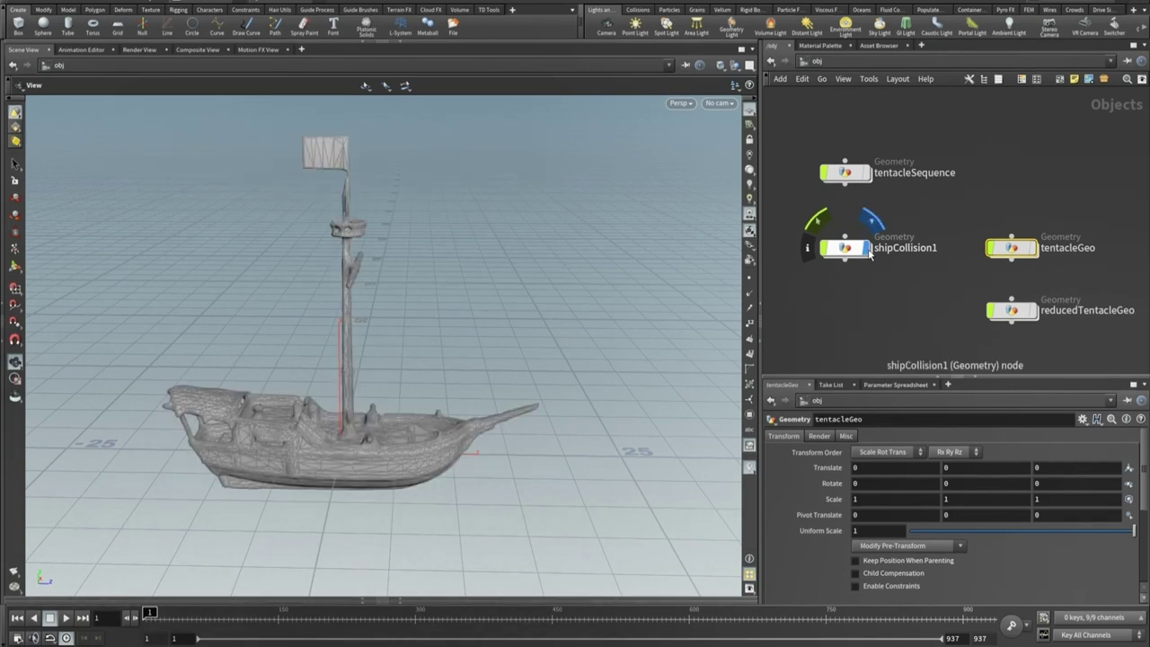
click(868, 249)
click(869, 172)
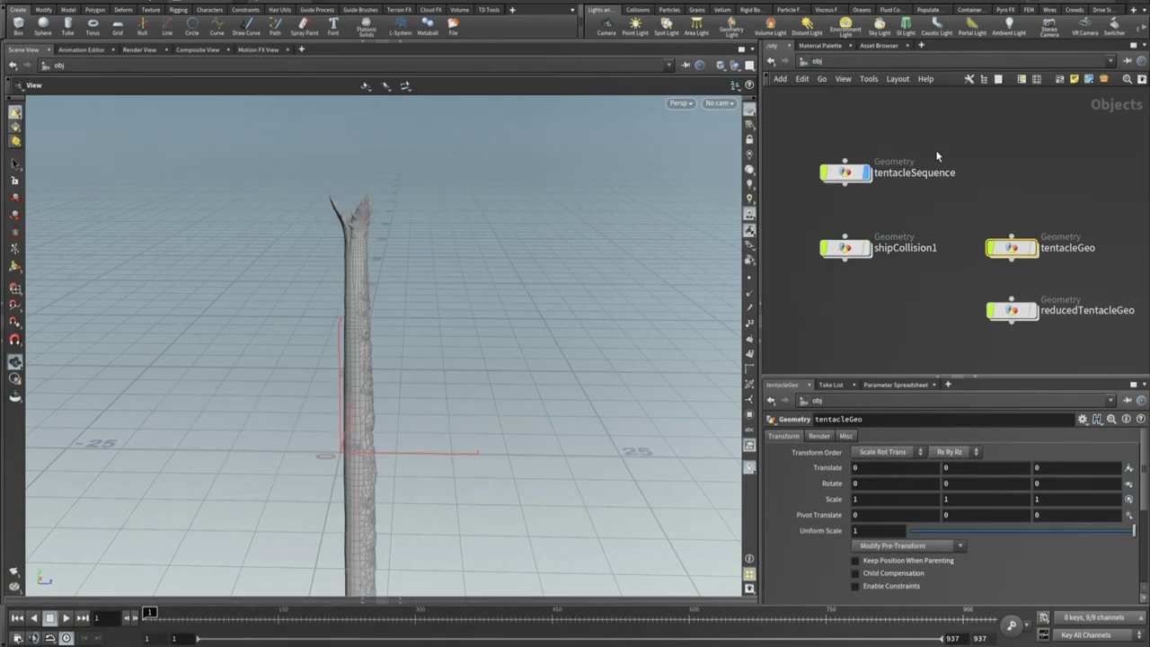
drag(153, 612, 745, 589)
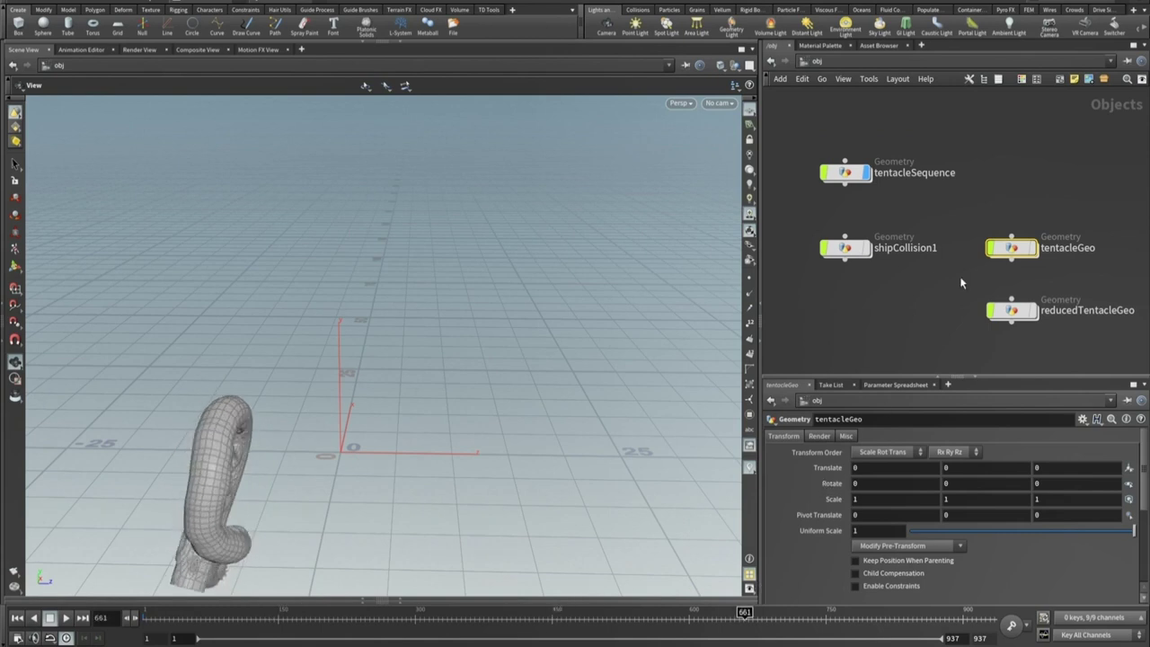
- Display shipCollision1 together with the tentacle, examine the wrap around the stern at frame 275, and return to frame 1
click(866, 249)
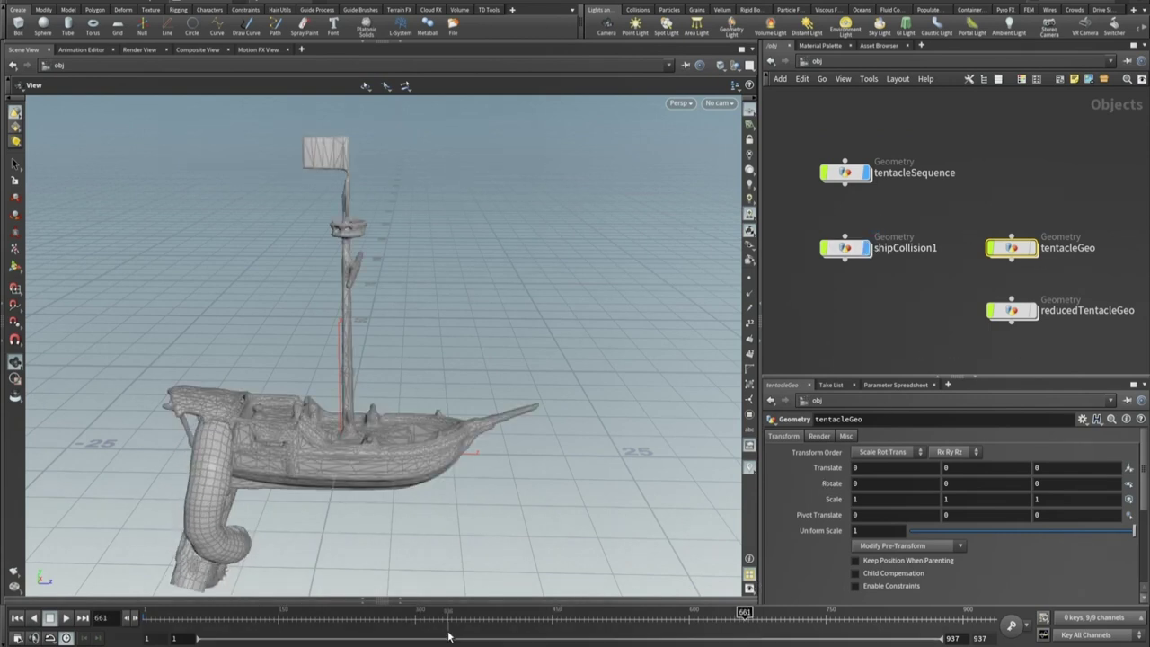
drag(744, 612, 393, 612)
drag(310, 504, 472, 444)
right_drag(472, 445, 603, 453)
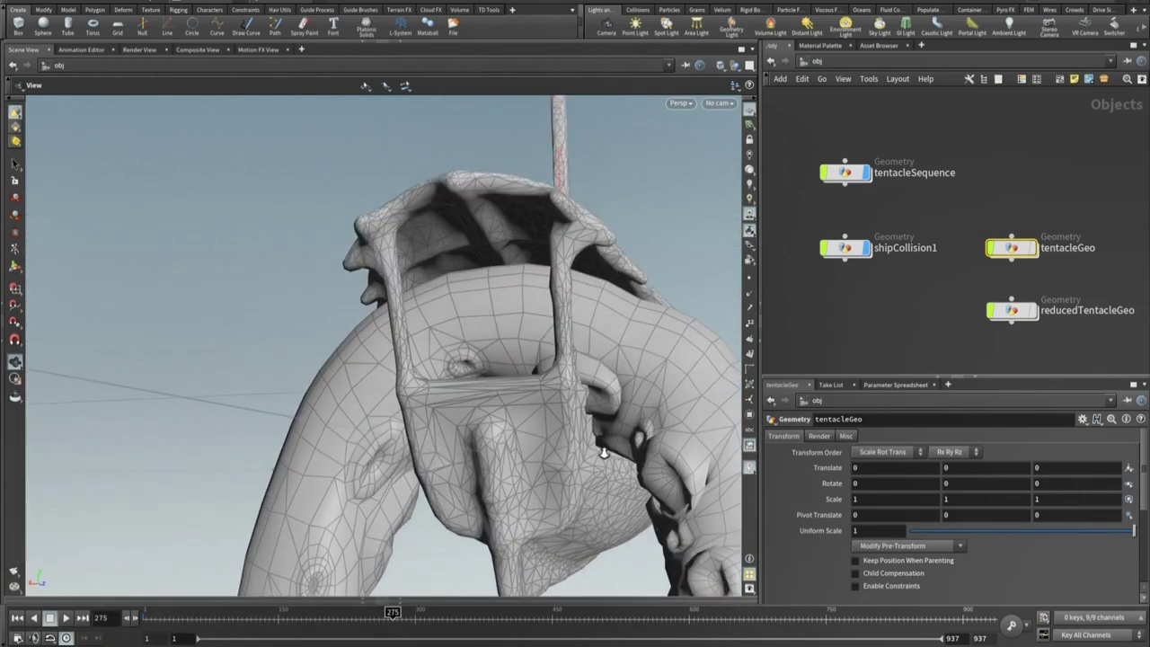
drag(368, 614, 80, 577)
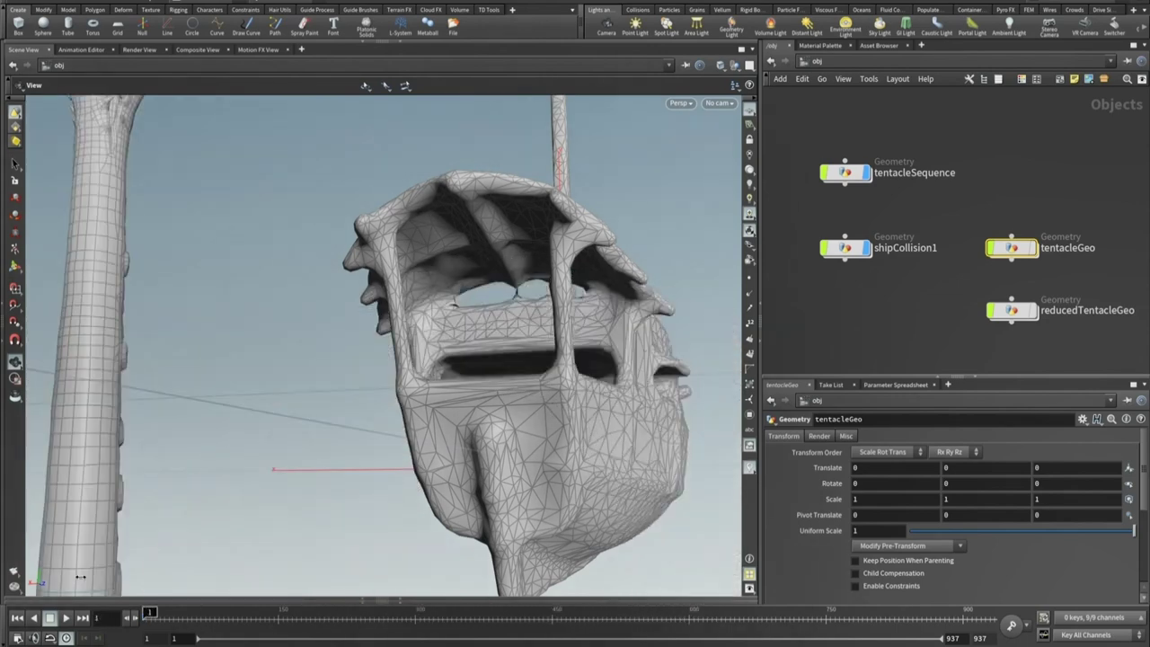
- Hide tentacleSequence and shipCollision1, and open the tentacleGeo geometry network
click(865, 174)
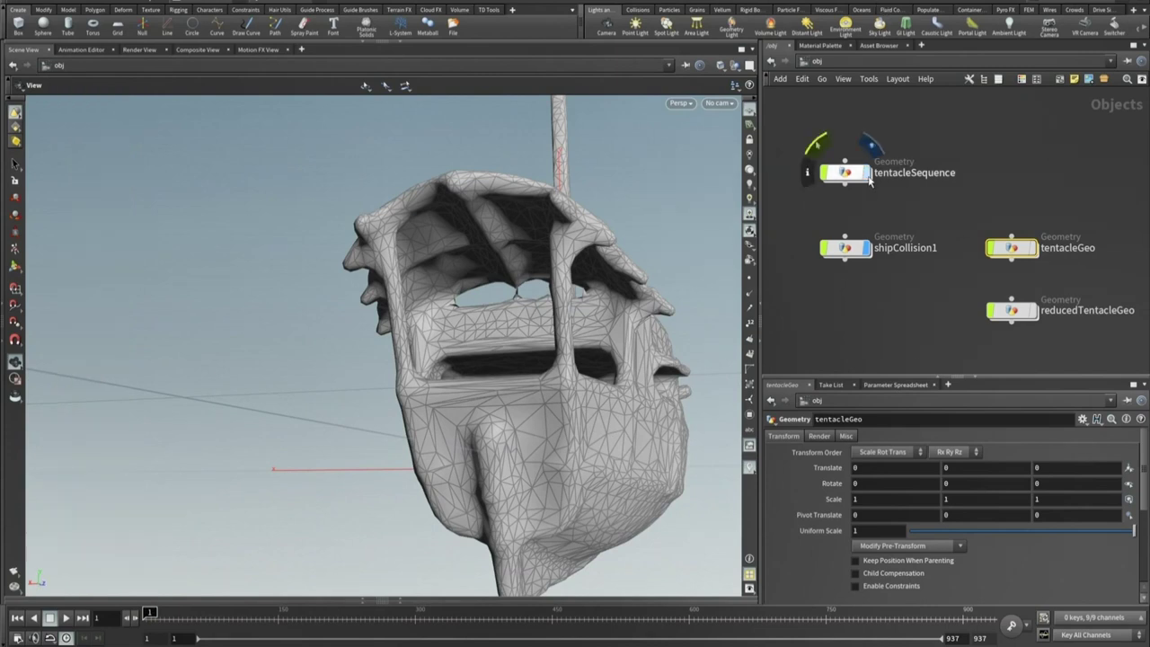
click(866, 247)
middle_drag(1105, 276, 1014, 277)
double_click(907, 251)
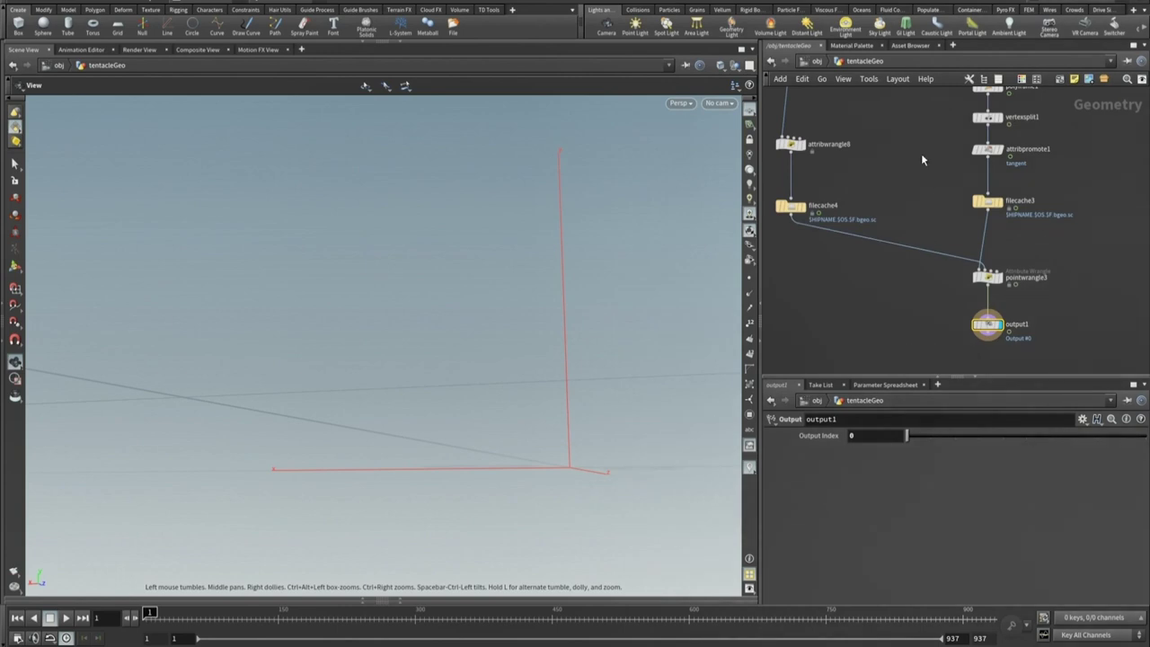
- Go to the start of the tentacleGeo network and display object_merge2 to examine the imported ship collision mesh
scroll(950, 224, down, 2)
middle_drag(1003, 141, 987, 306)
scroll(934, 238, up, 5)
scroll(972, 271, up, 5)
click(914, 176)
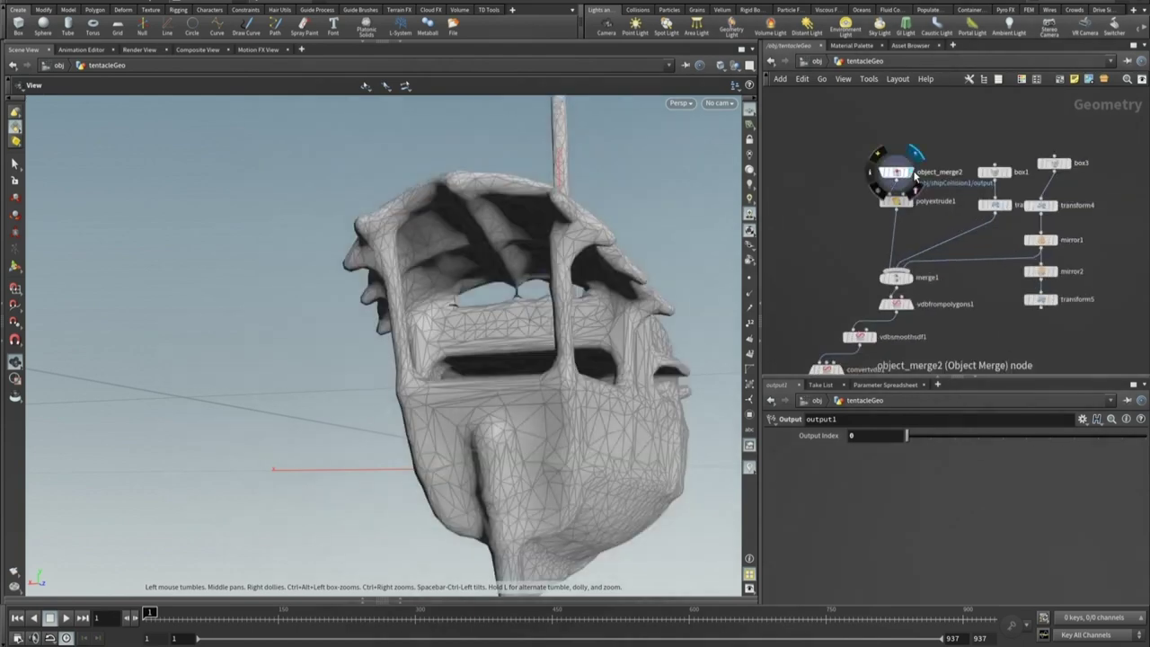
drag(591, 282, 565, 267)
- Display polyextrude1, transform3 and transform4 in turn to examine the extruded stern roof and the additional collision boxes
click(916, 203)
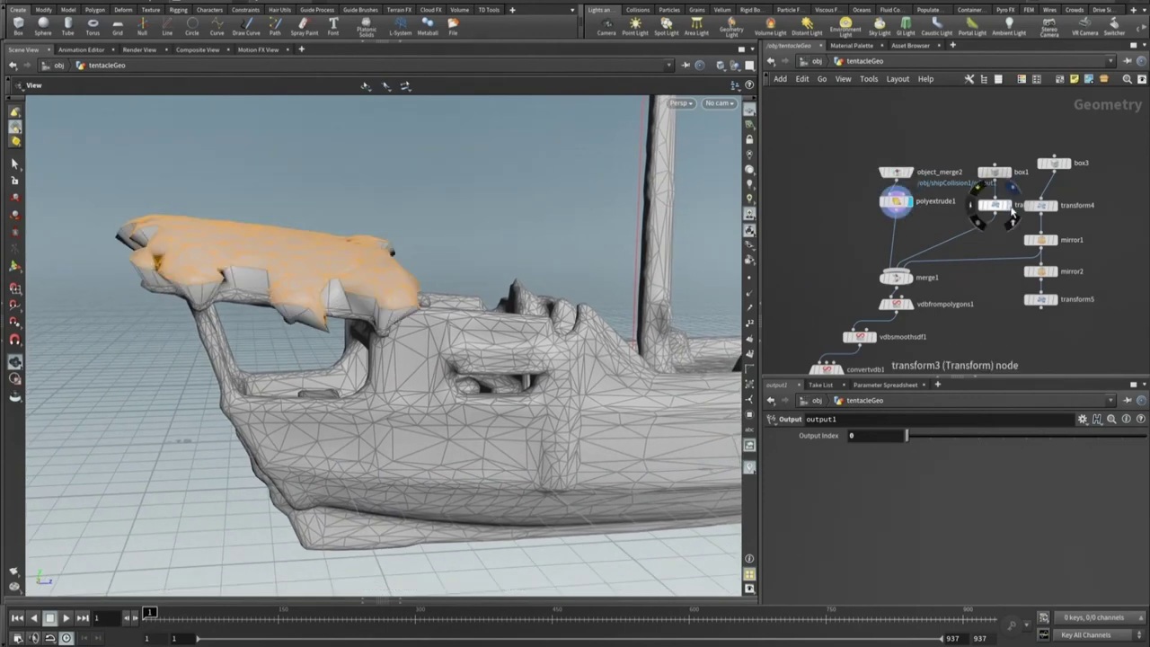
click(1013, 209)
click(1056, 207)
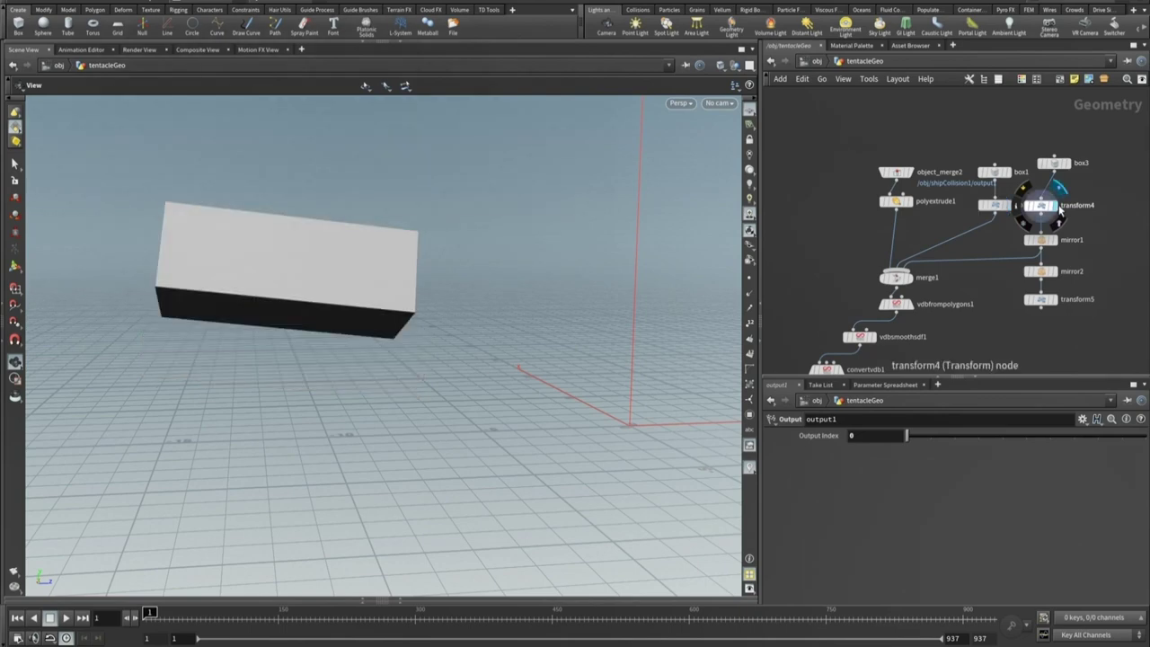
- Display merge1, vdbfrompolygons1 and convertvdb1 in turn to examine the combined ship collision geometry and its conversion to a smoothed mesh
click(907, 278)
drag(350, 228, 495, 231)
scroll(495, 231, down, 1)
click(911, 306)
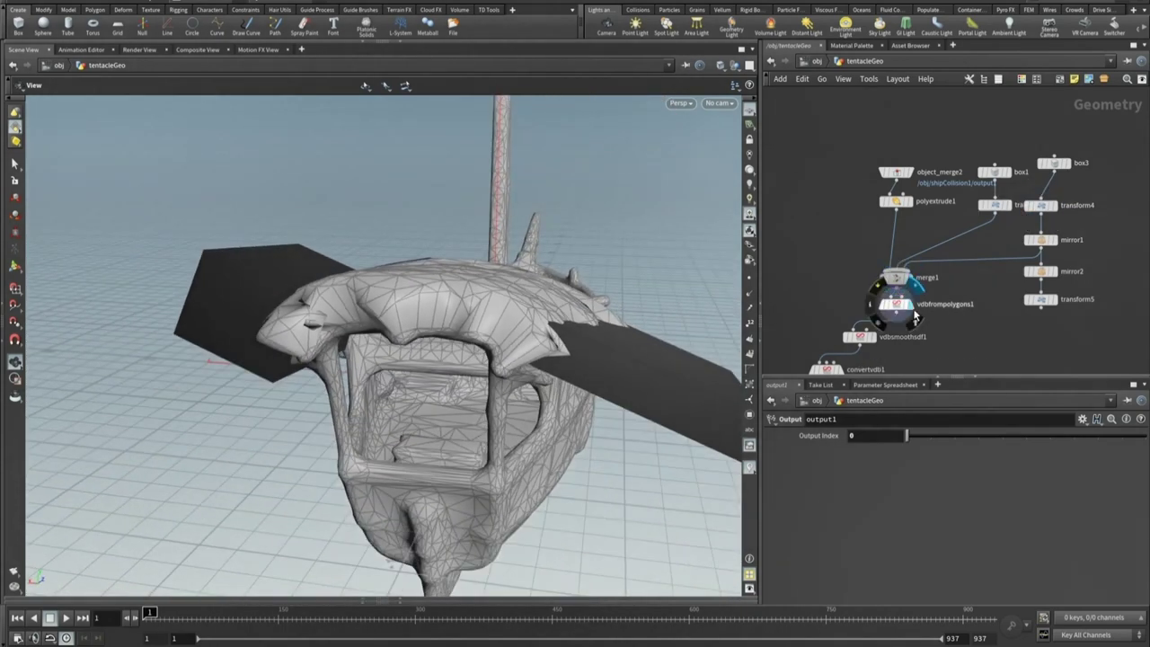
middle_drag(954, 341, 970, 250)
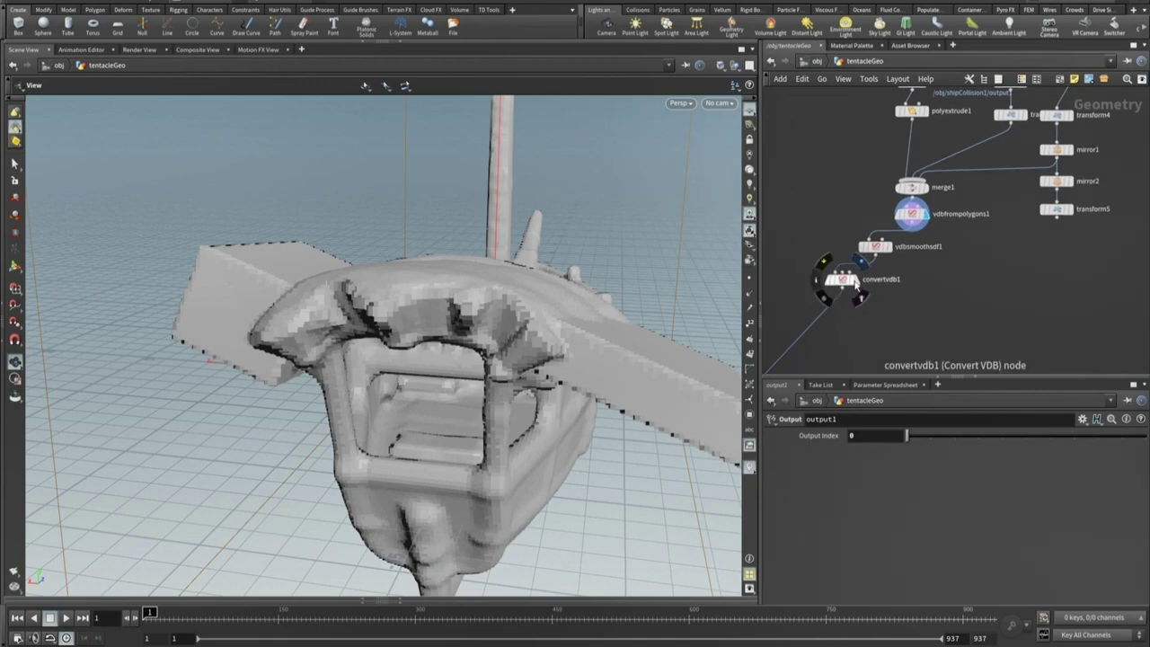
click(861, 261)
drag(516, 300, 626, 318)
right_drag(627, 318, 529, 327)
drag(528, 328, 548, 287)
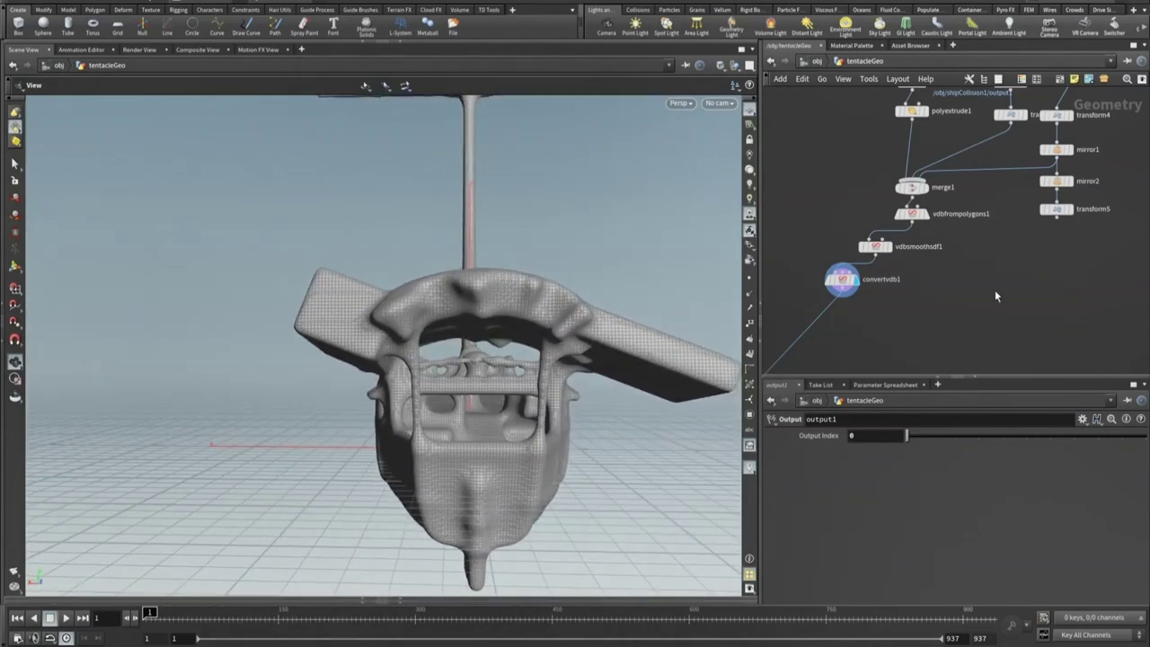
- Find object_merge1 in the tentacleGeo network, display it with its parameters, and scrub to frame 192 to view the imported tentacle
scroll(995, 296, down, 4)
middle_drag(960, 326, 1096, 240)
middle_drag(963, 281, 1011, 208)
scroll(911, 176, up, 1)
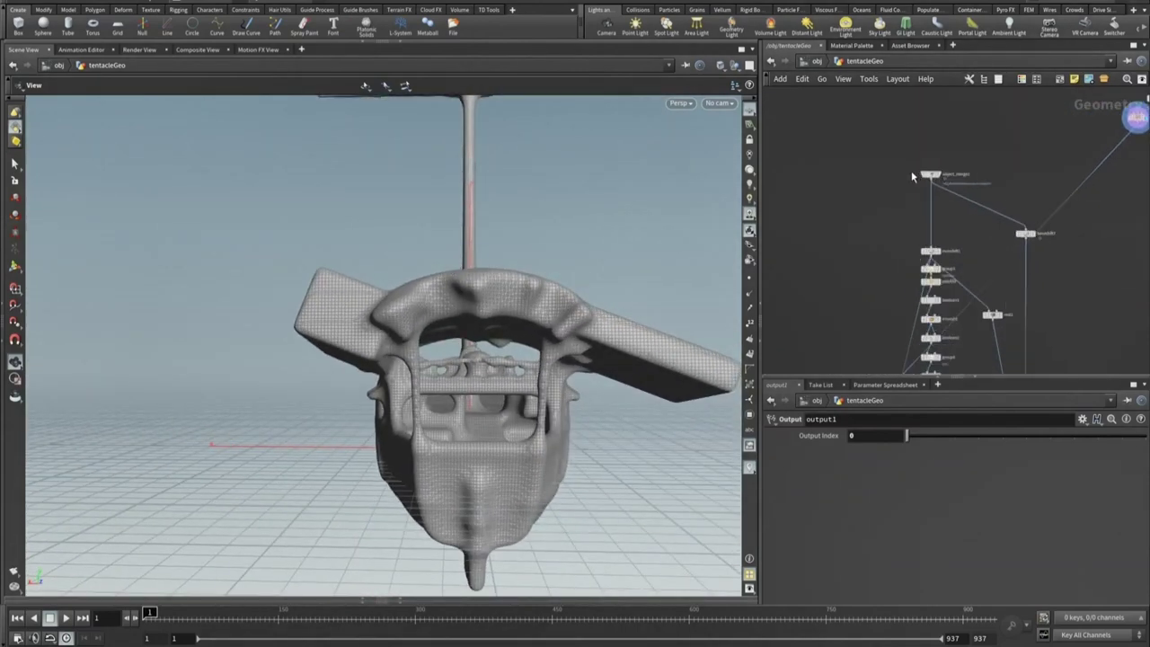
scroll(912, 177, up, 1)
click(934, 175)
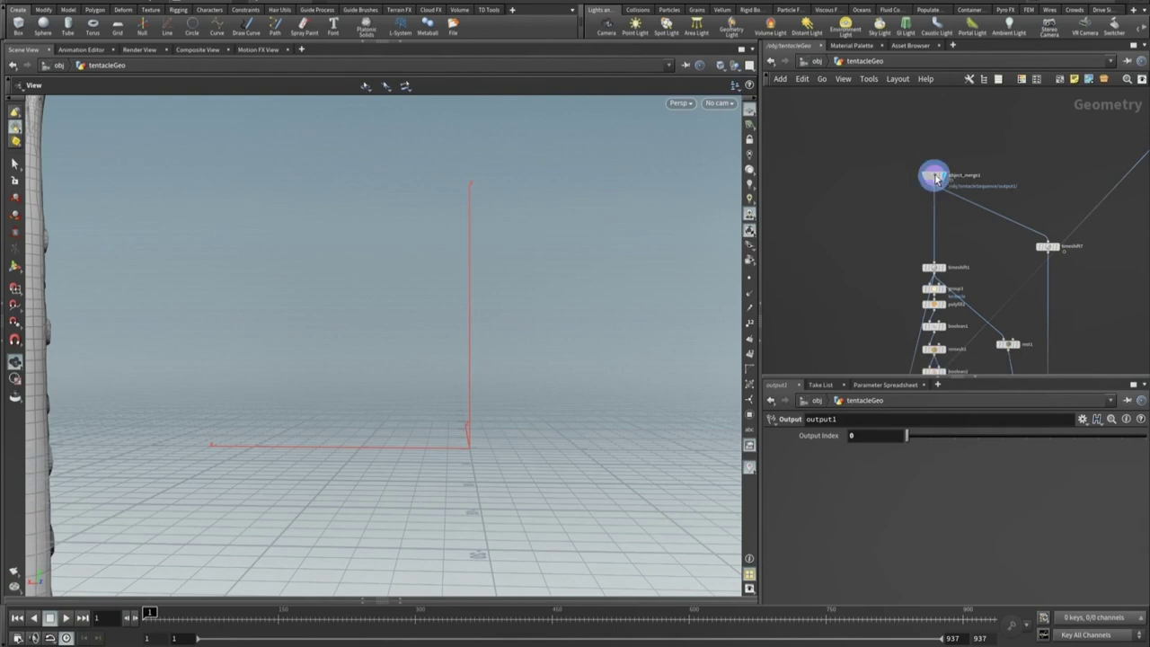
click(934, 177)
drag(146, 617, 318, 614)
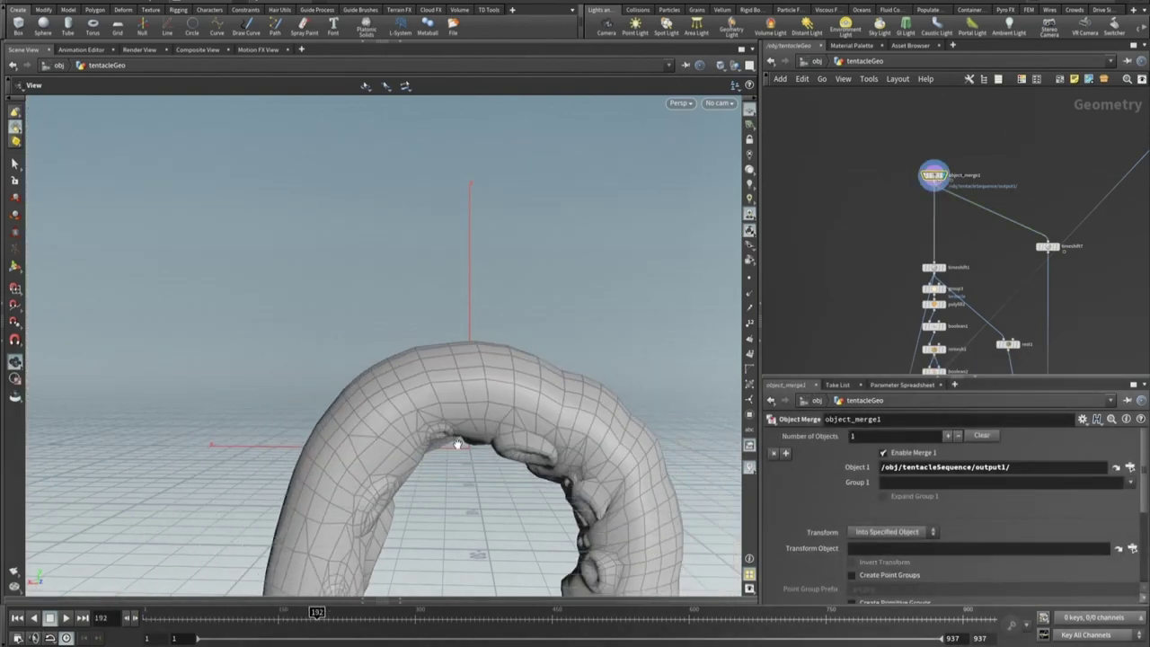
- Bring the ship collision back into view from object level, reopen tentacleGeo, and display timeshift1 with its parameters
click(816, 60)
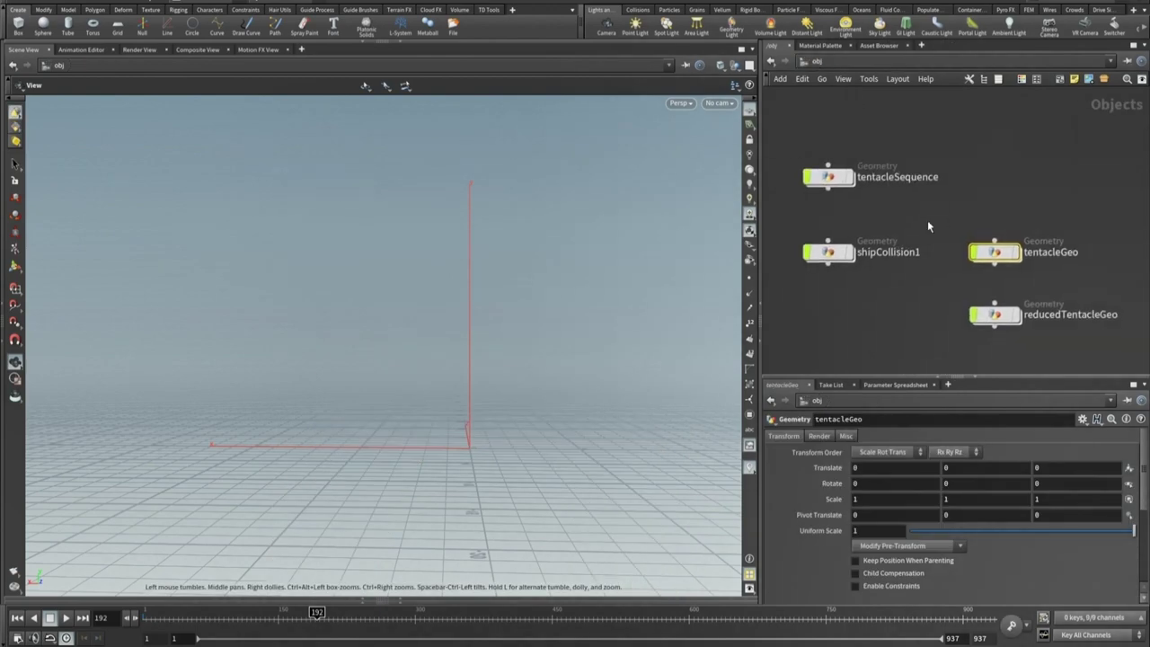
double_click(992, 252)
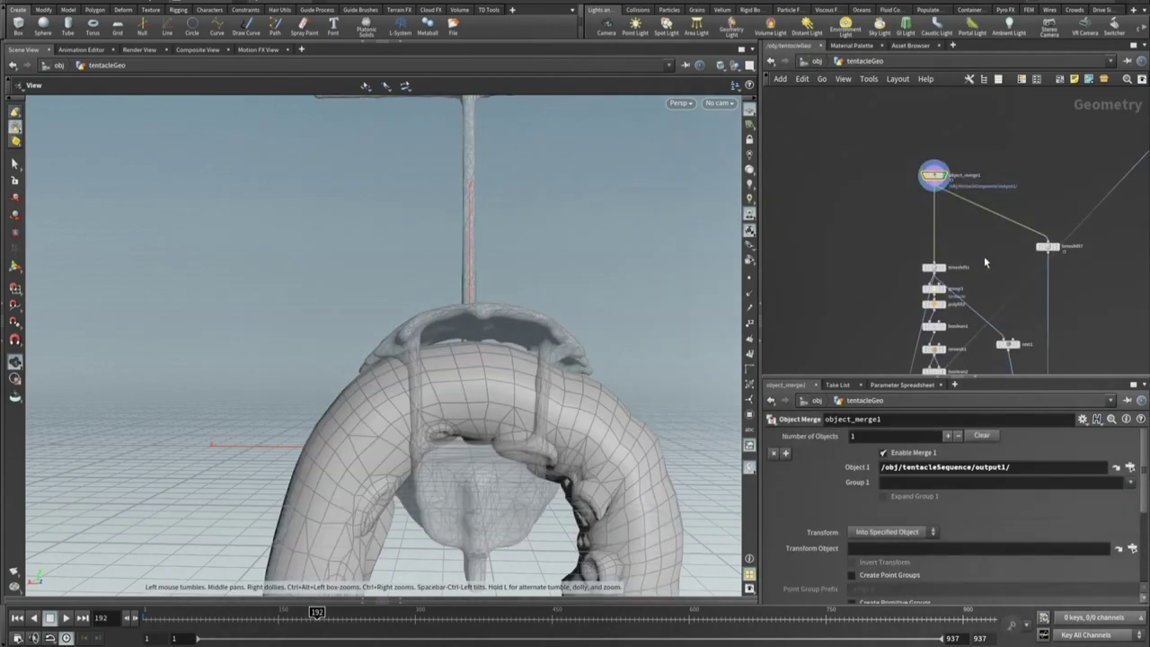
scroll(966, 268, up, 4)
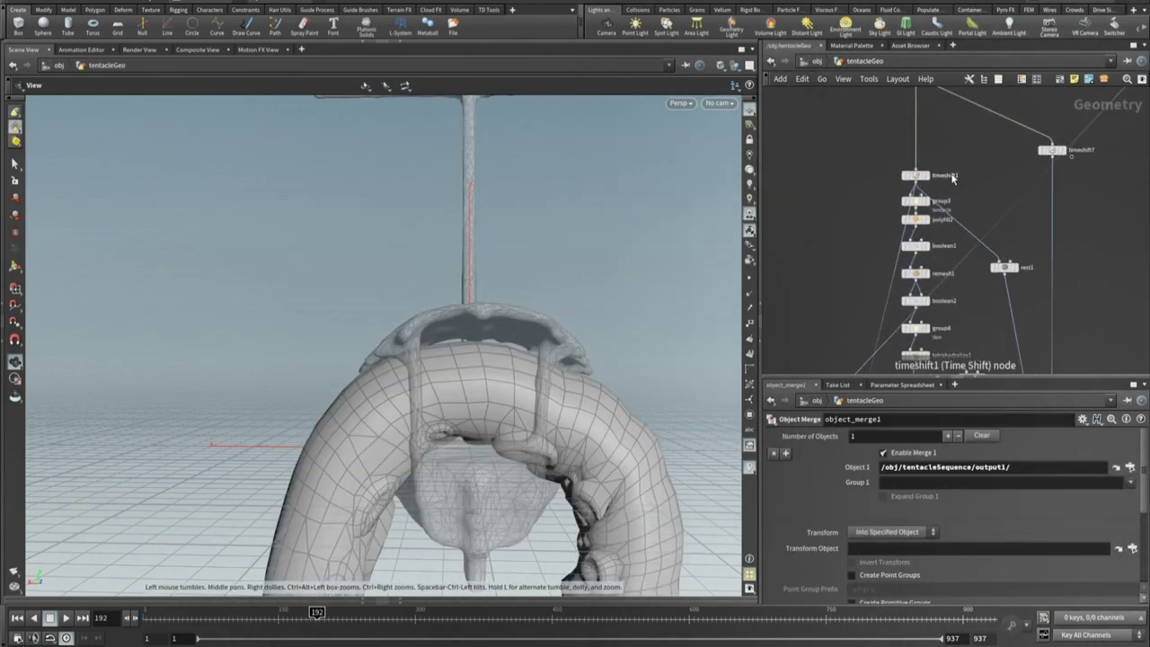
click(931, 183)
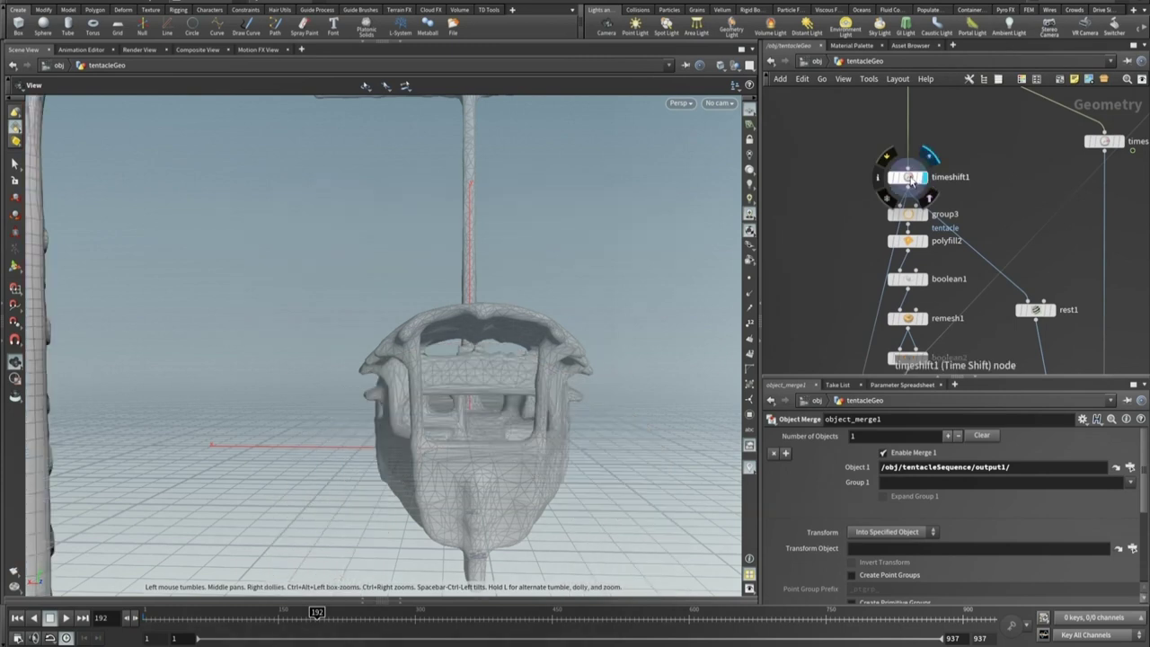
click(909, 179)
scroll(1013, 235, down, 2)
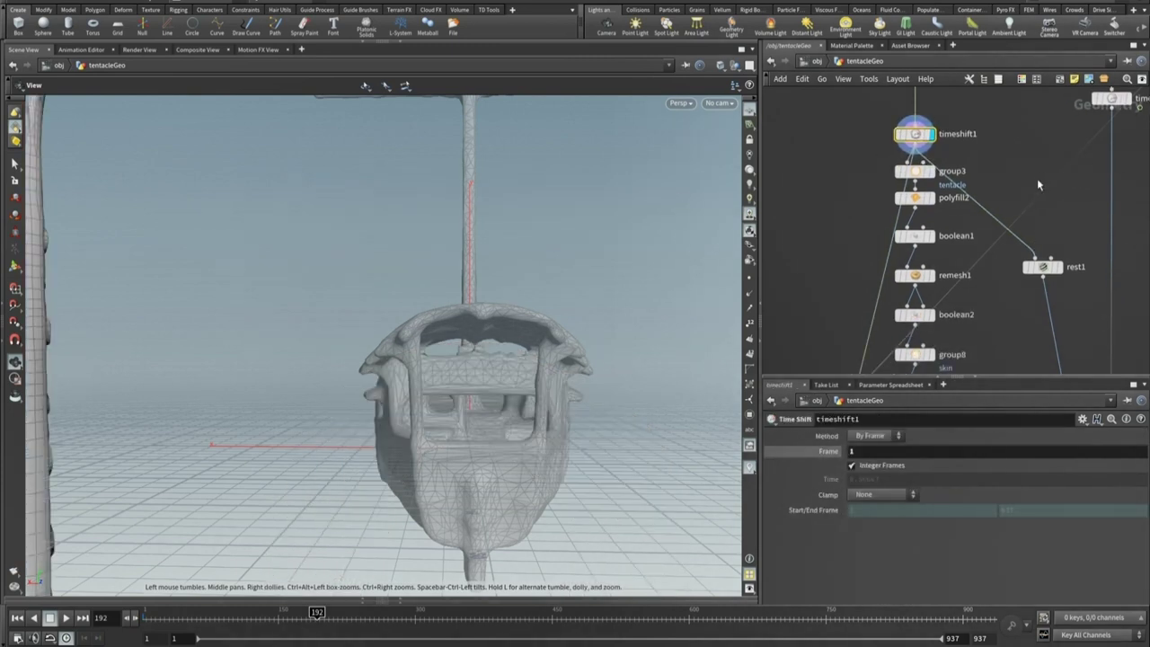
- Display polyfill2, remesh1 and boolean2 in turn to examine the capped and remeshed tentacle beside the ship
click(951, 177)
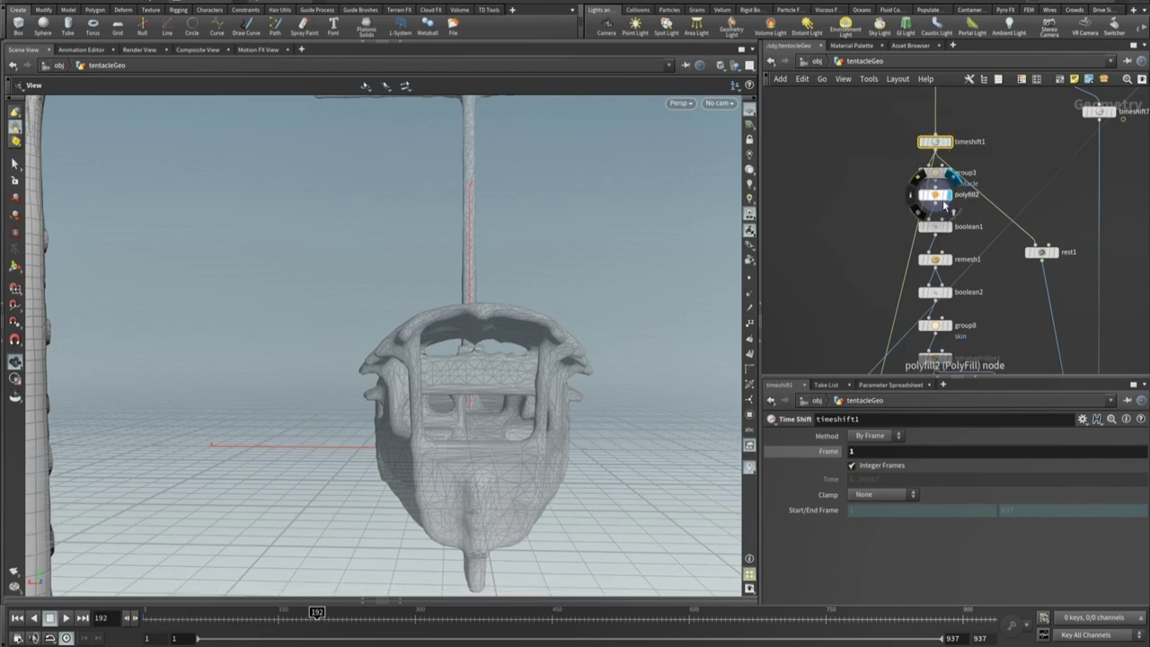
click(950, 260)
middle_drag(490, 308, 546, 309)
drag(546, 309, 420, 337)
middle_drag(419, 337, 411, 375)
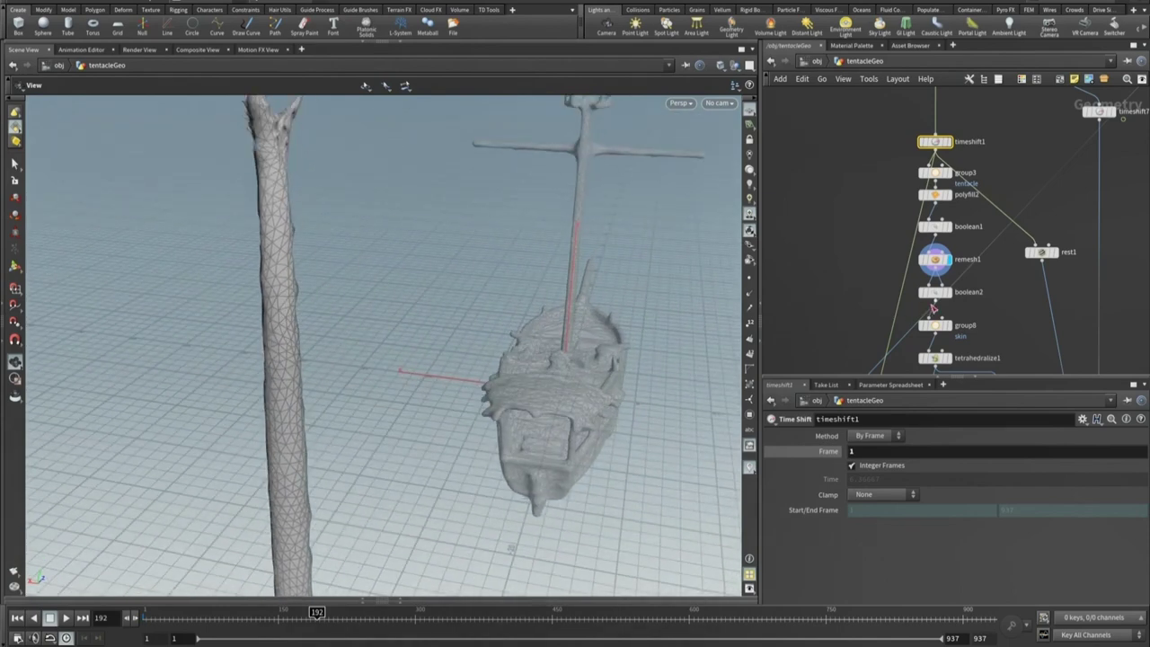
middle_drag(1015, 316, 1016, 185)
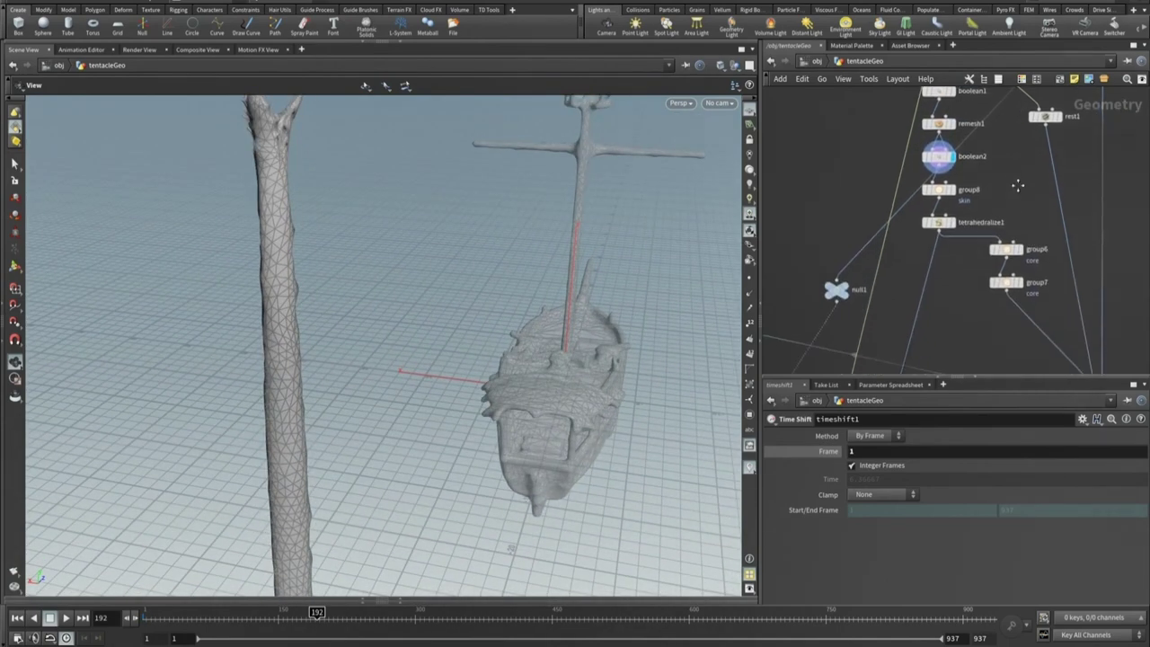
- Display tetrahedralize1 and open its parameters to examine the tetrahedral conversion settings
click(949, 223)
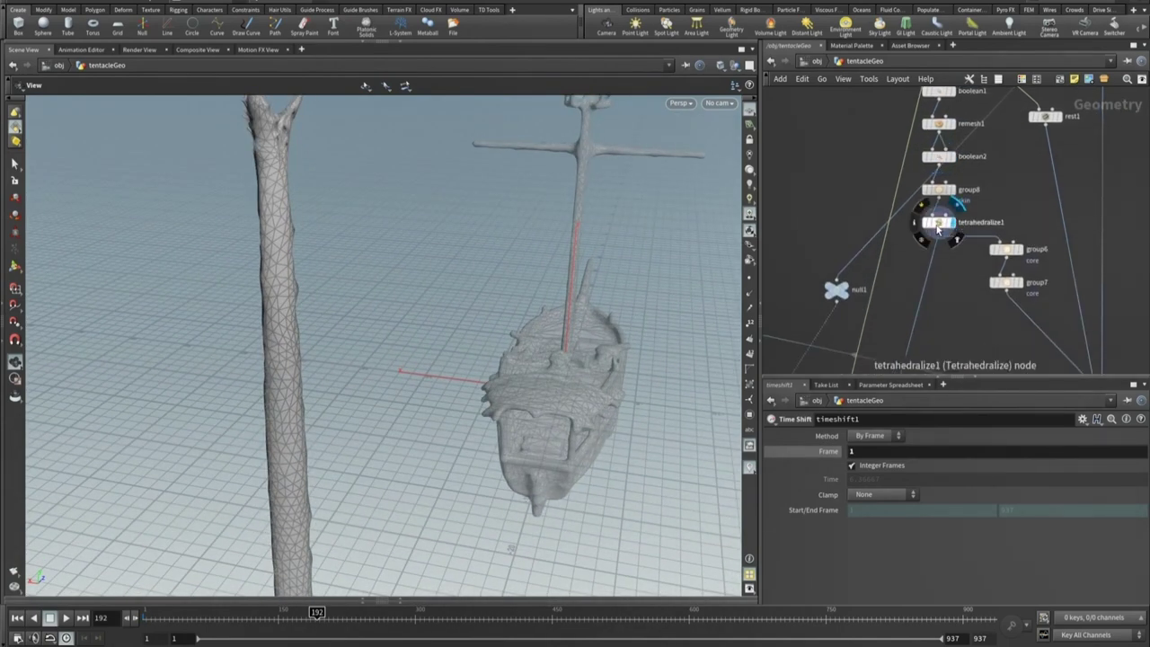
click(940, 225)
scroll(954, 303, down, 2)
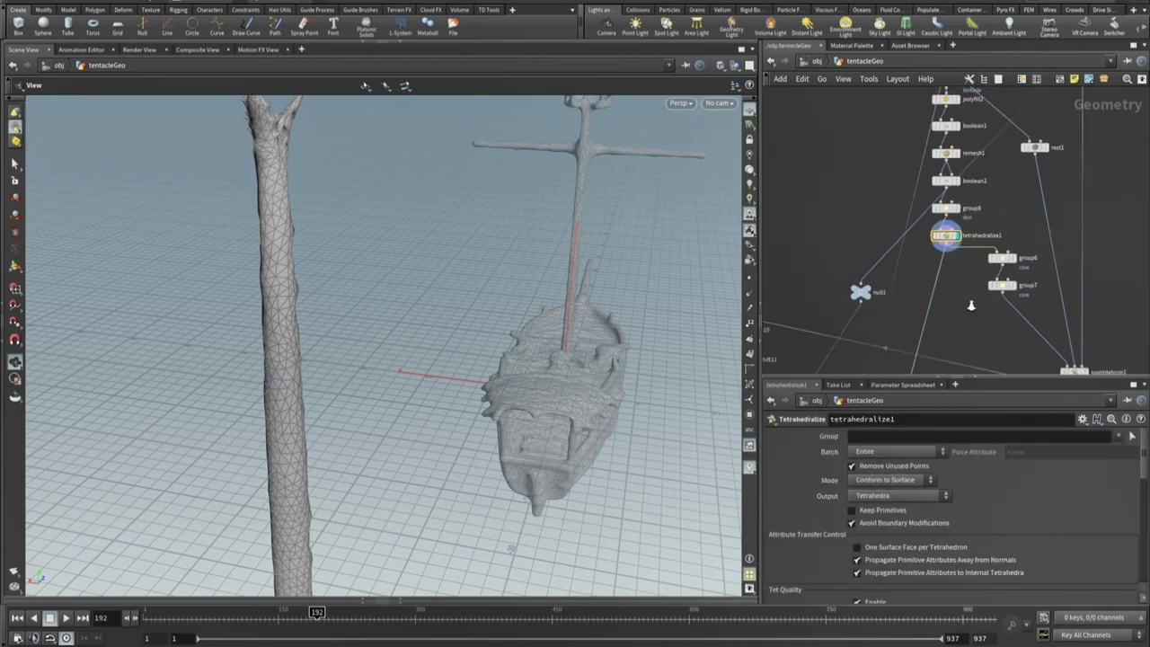
- Display group6 and examine the core group's bounding region at the open end of the tentacle
middle_drag(954, 303, 917, 304)
click(953, 258)
middle_drag(450, 153, 511, 275)
drag(511, 274, 476, 332)
middle_drag(477, 332, 506, 269)
drag(506, 270, 811, 327)
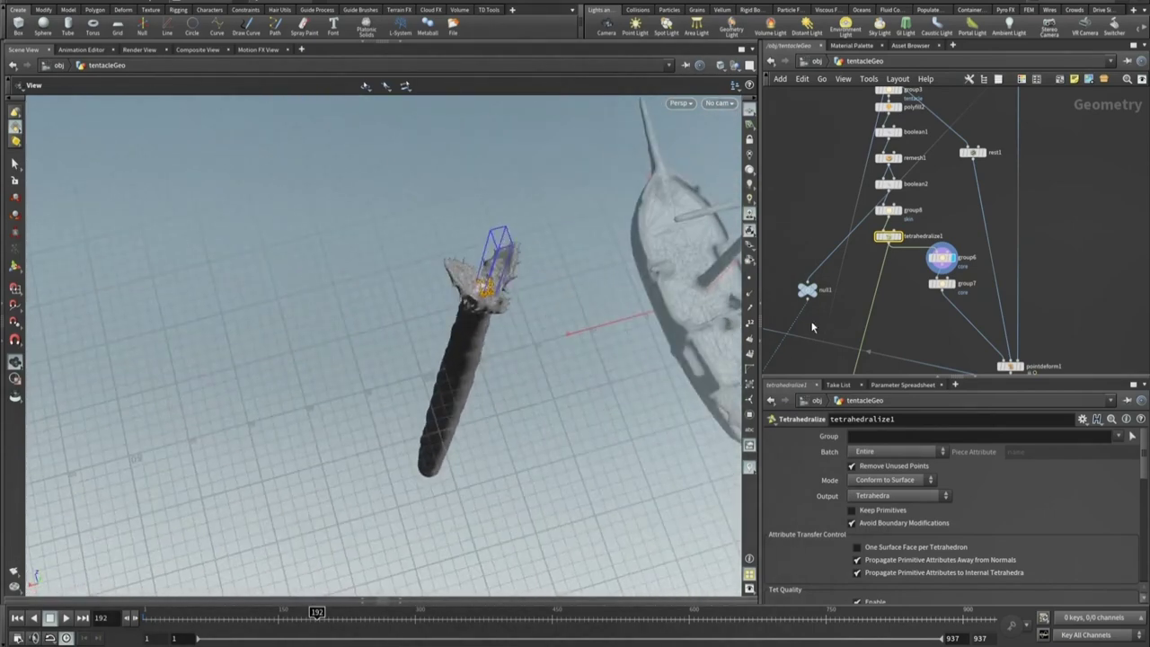
- Display group7 and open its parameters to examine the second bounding box that adjusts the core group
click(950, 283)
click(940, 286)
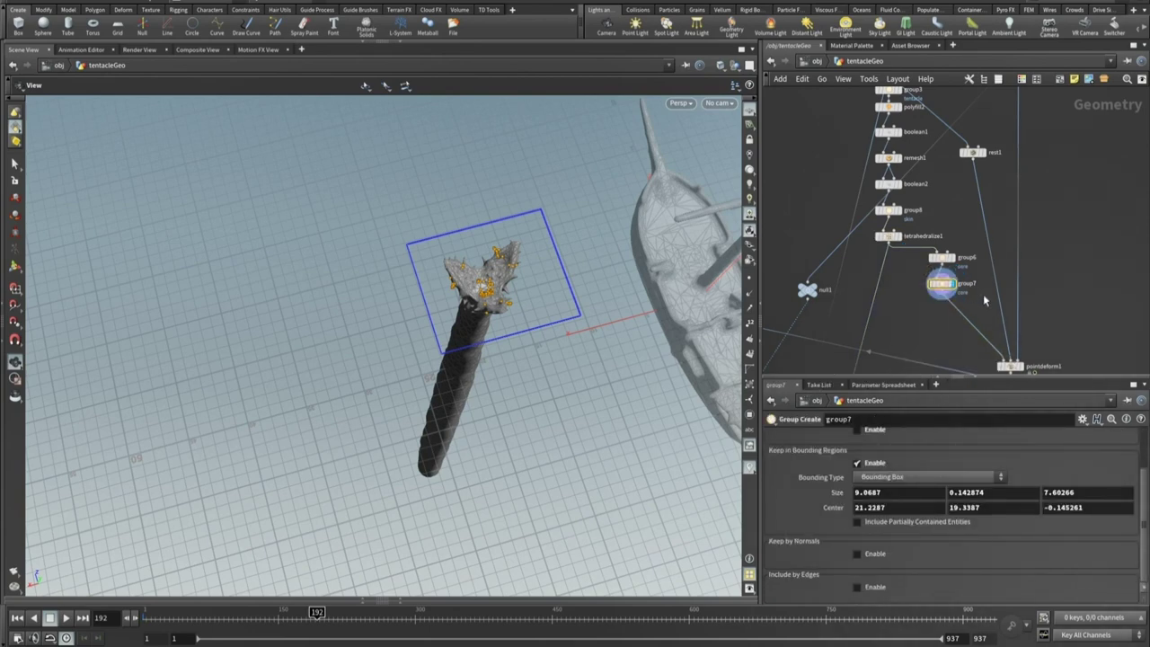
middle_drag(960, 265, 907, 200)
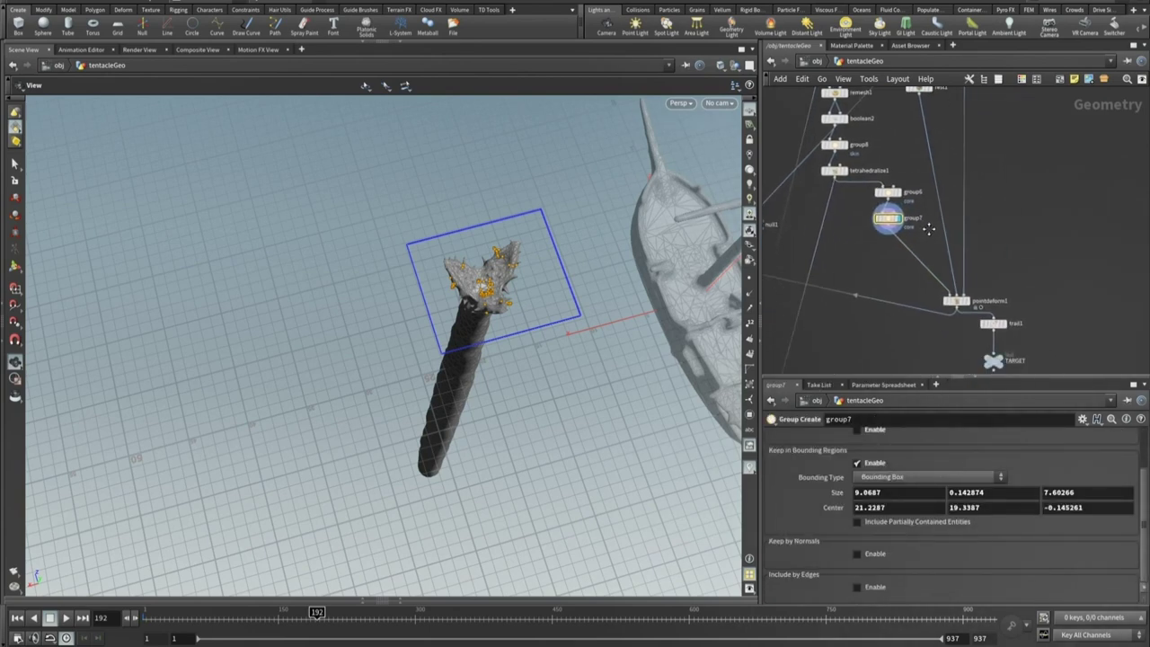
- Redisplay group6 and examine the core points inside the tentacle in wireframe, then restore the shaded view
click(903, 196)
alt+drag(598, 246, 666, 110)
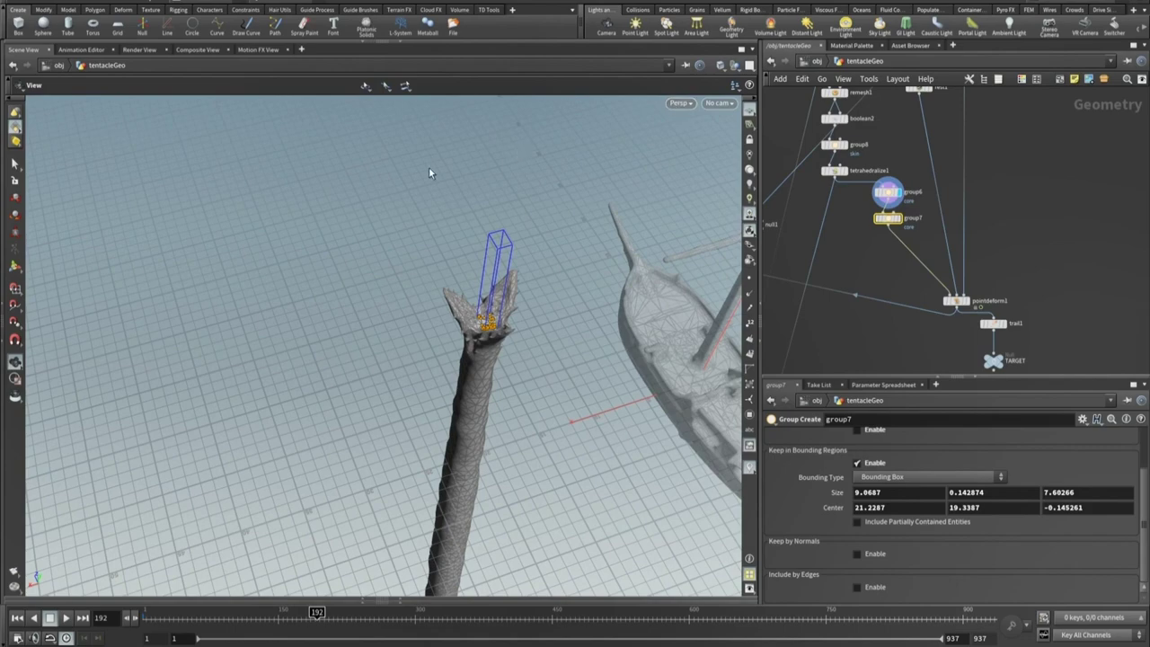
key(w)
middle_drag(588, 326, 534, 113)
drag(533, 113, 690, 121)
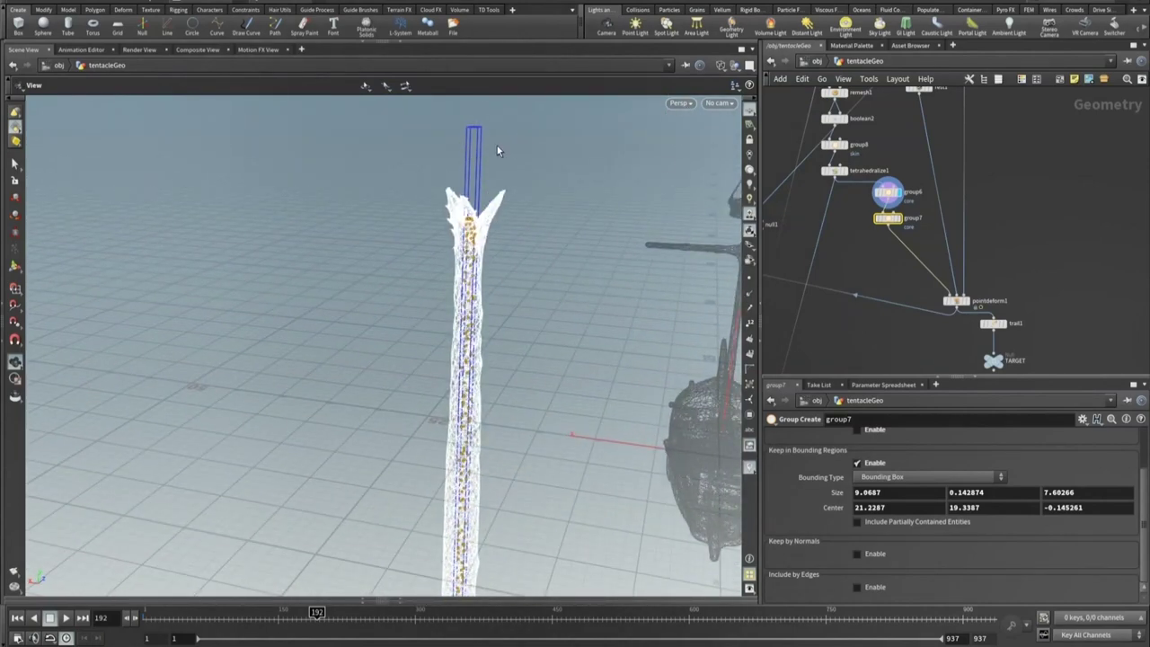
key(w)
- Display pointdeform1, open its parameters, and trace the network branches feeding into it
middle_drag(1049, 262, 1040, 222)
click(962, 249)
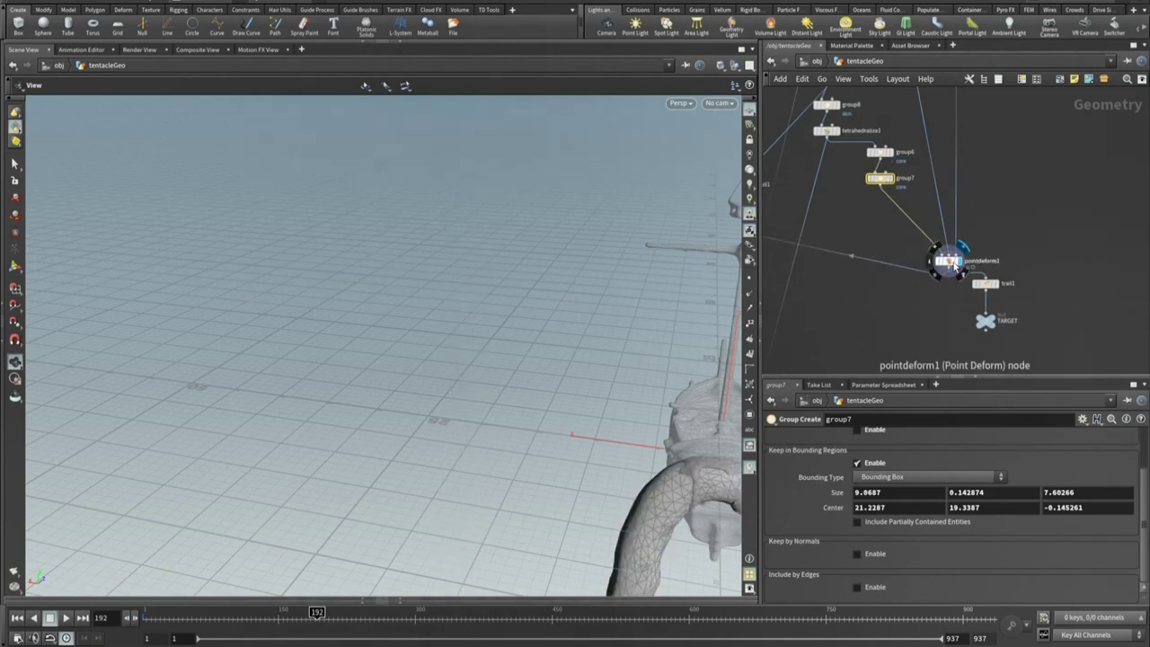
click(951, 261)
middle_drag(998, 144, 988, 353)
middle_drag(1006, 231, 1067, 161)
middle_drag(1068, 327, 1075, 185)
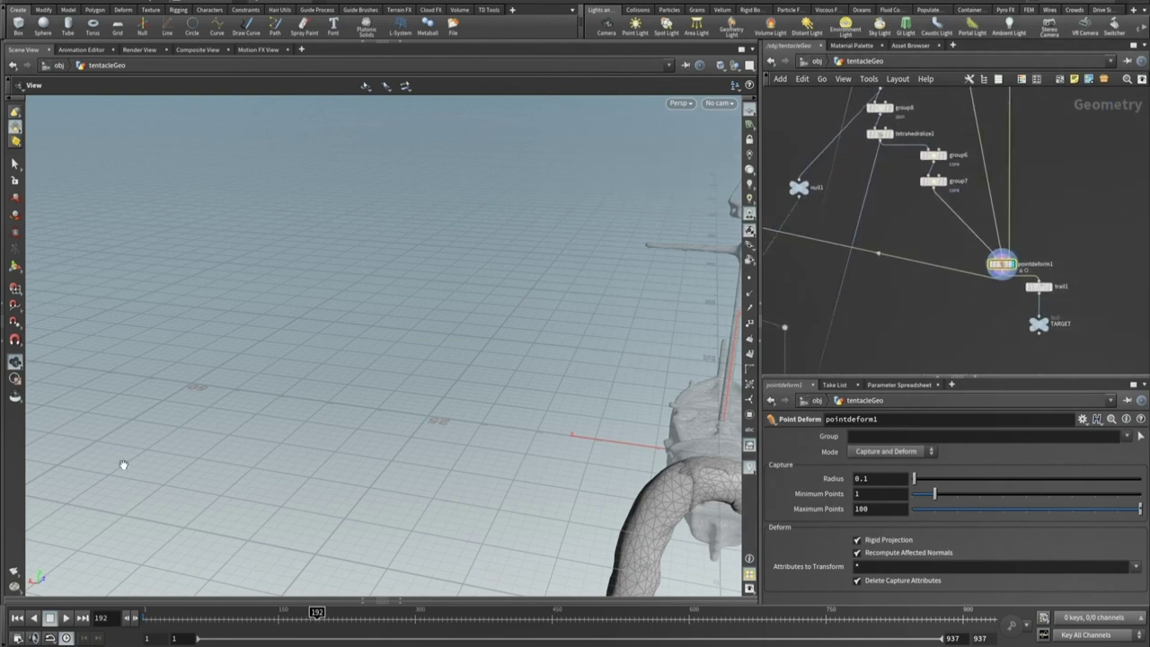
- Scrub to frame 111 to examine the deformed tetrahedral tentacle wrapping the ship from several angles, and return to frame 1
drag(166, 618, 243, 616)
drag(477, 403, 221, 278)
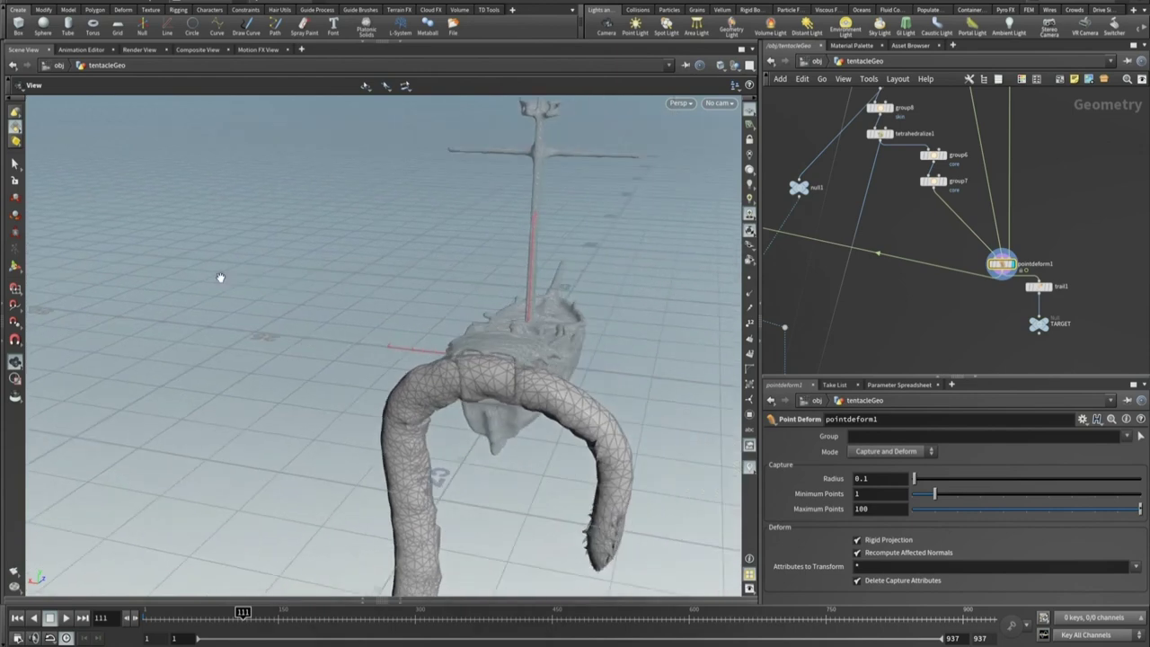
key(g)
drag(467, 424, 408, 315)
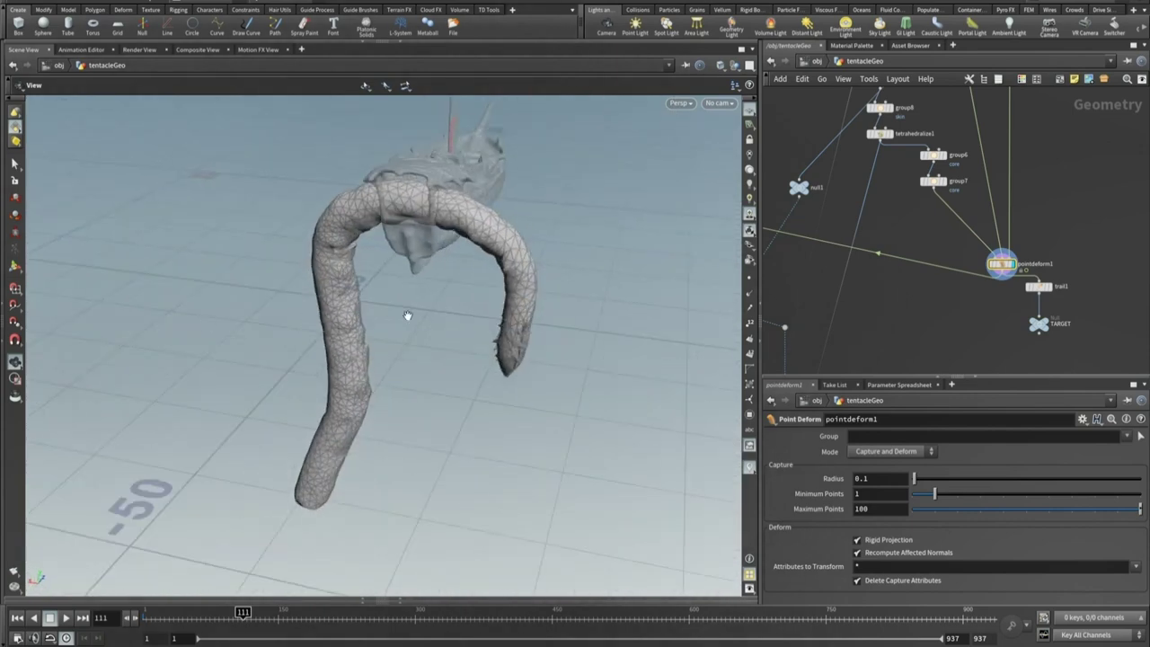
right_drag(407, 316, 665, 279)
drag(441, 331, 532, 434)
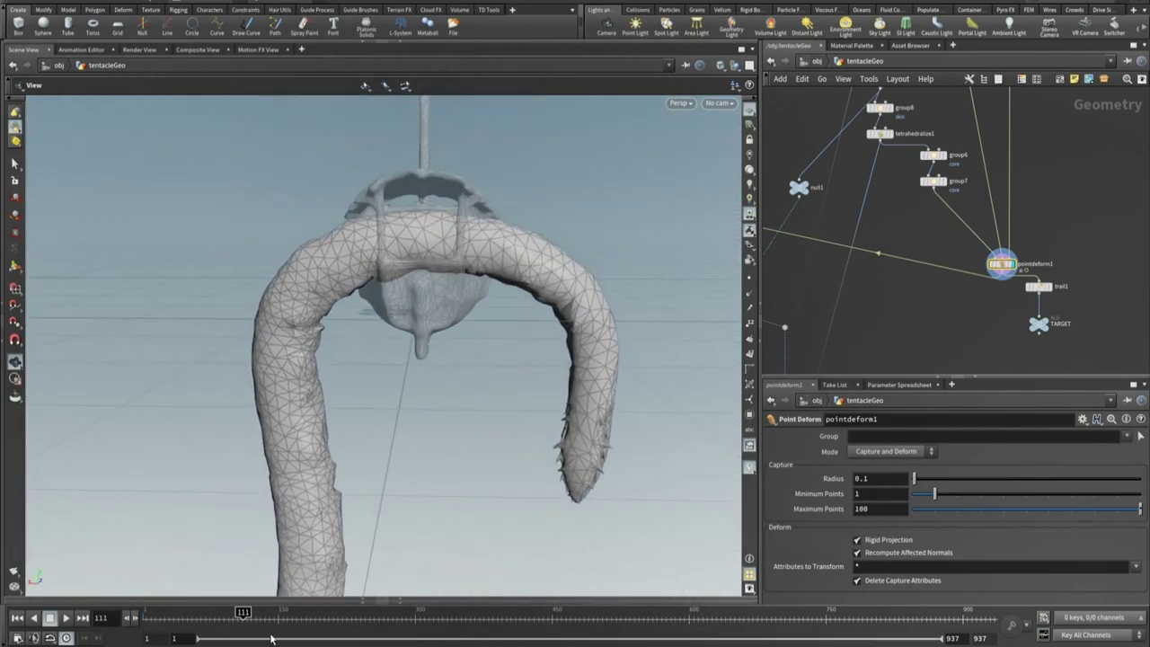
drag(242, 616, 43, 614)
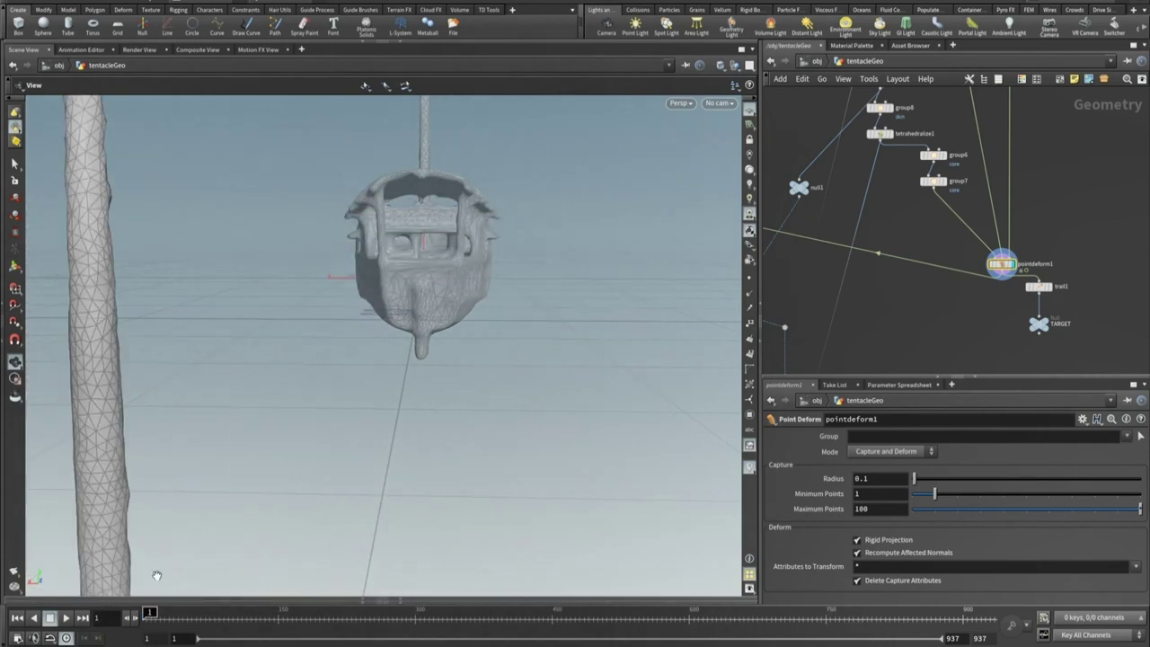
- Display group10 and examine the points at the tentacle's end together with its bounding-box settings for the core group
middle_drag(913, 294, 1146, 290)
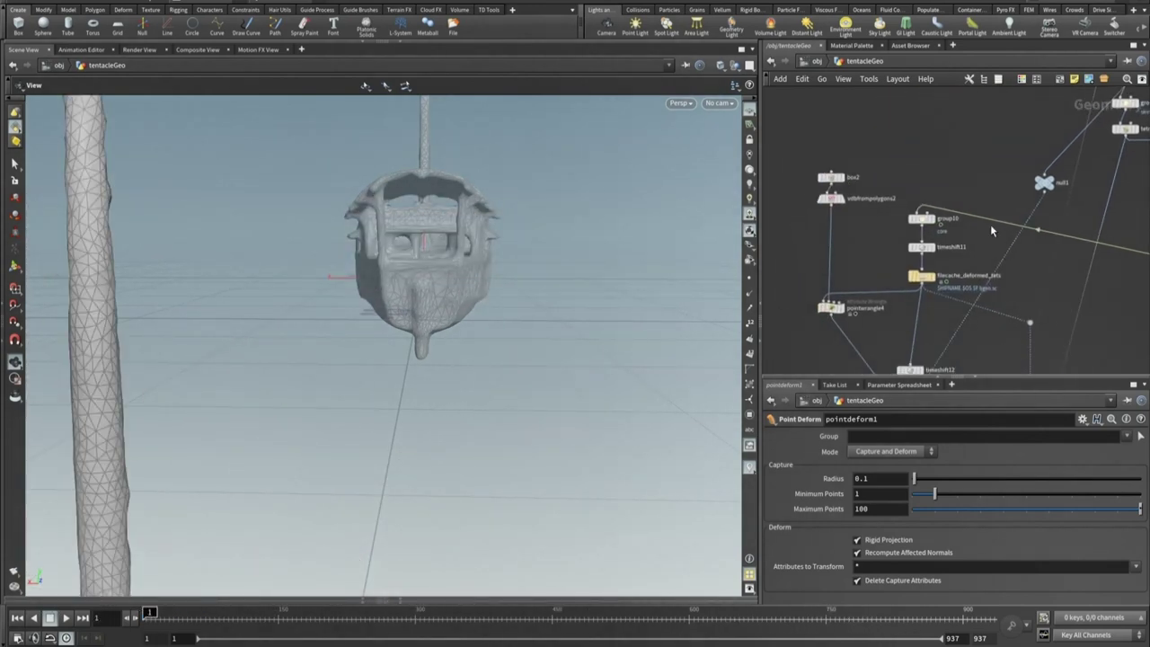
middle_drag(990, 224, 1009, 227)
click(945, 223)
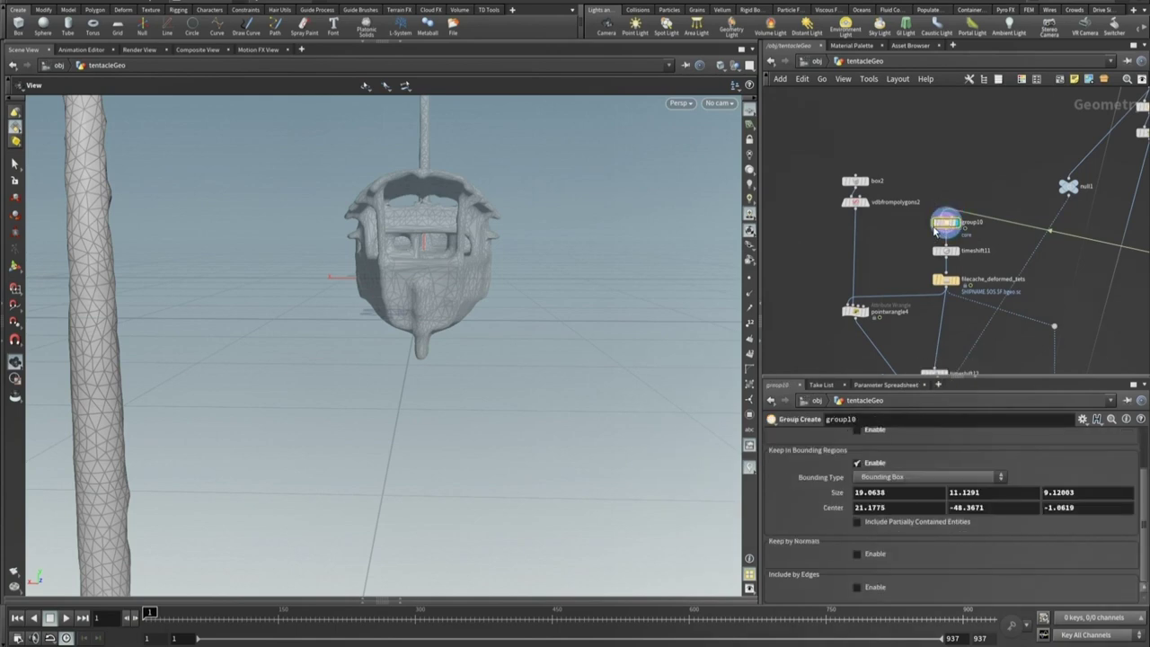
middle_drag(207, 171, 367, 261)
right_drag(352, 255, 318, 261)
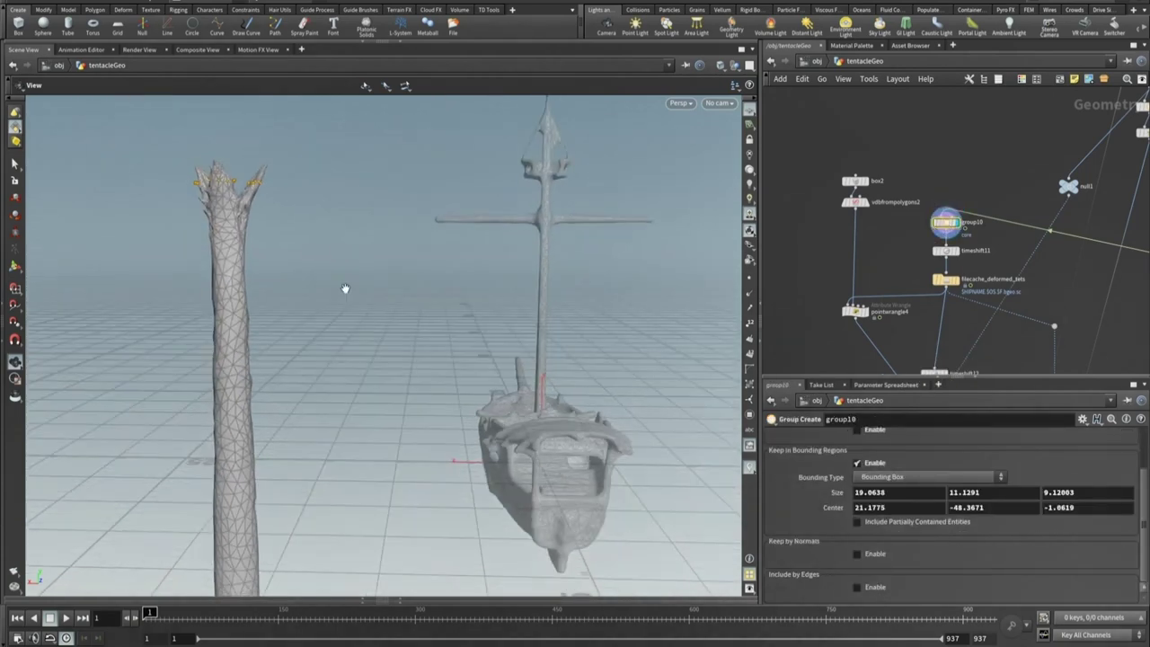
middle_drag(444, 328, 432, 264)
drag(433, 264, 463, 404)
scroll(1033, 546, up, 2)
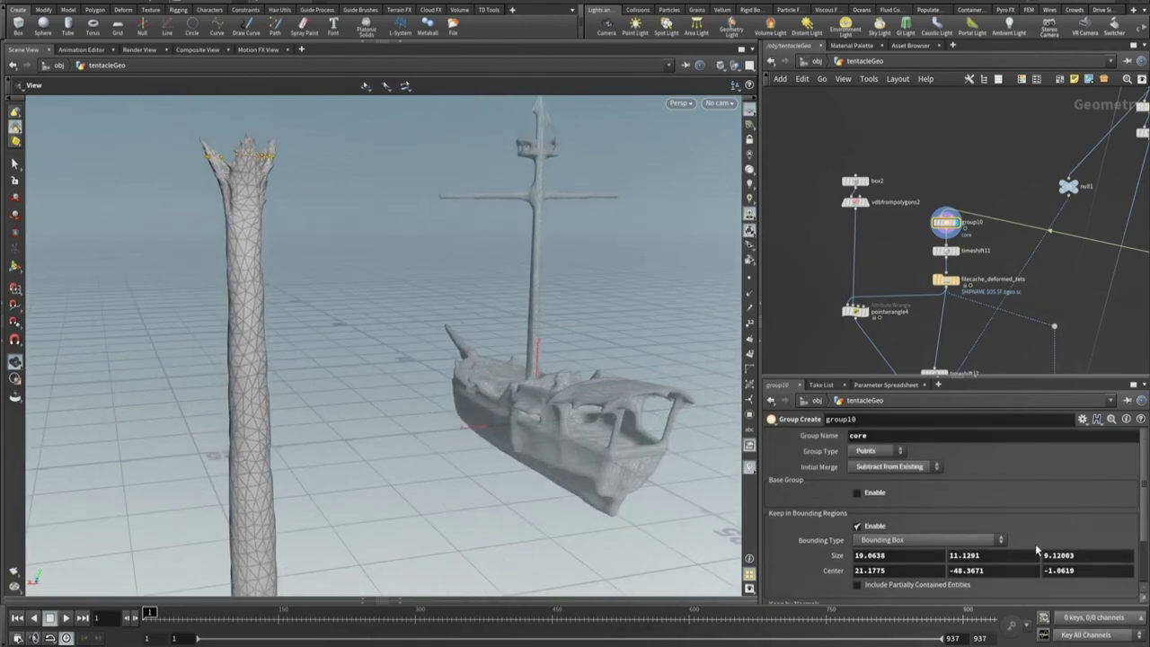
scroll(1033, 539, down, 2)
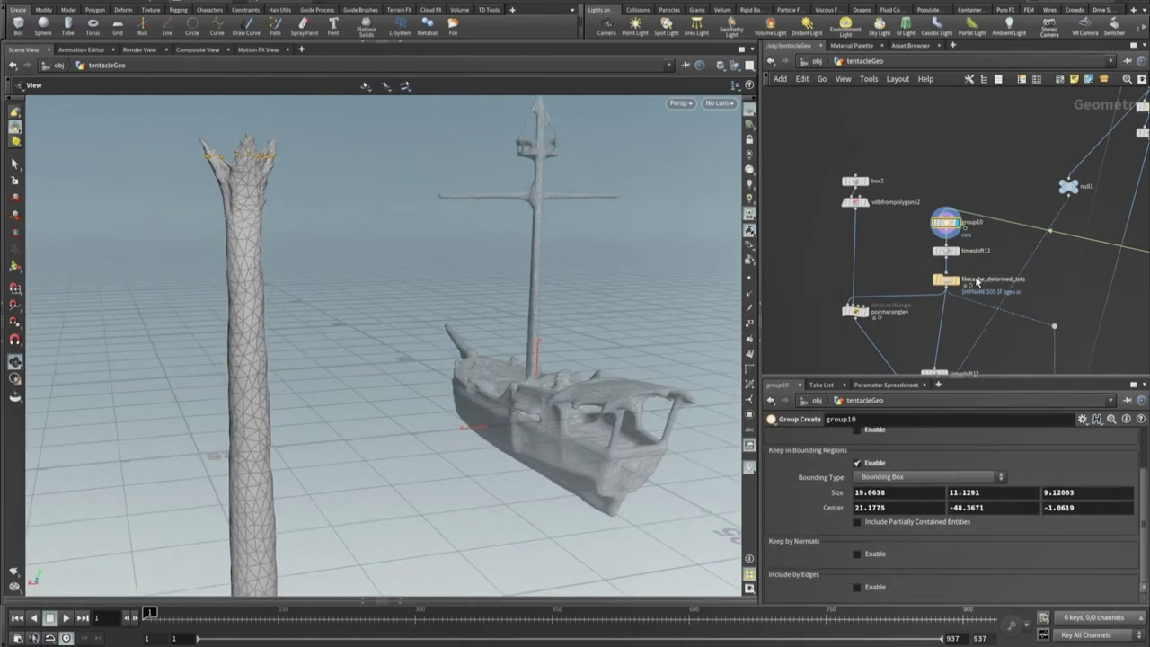
- Open the filecache_deformed_tets parameters, display the node, and examine the cached tentacle near the ship at frame 1
click(947, 283)
drag(541, 367, 518, 198)
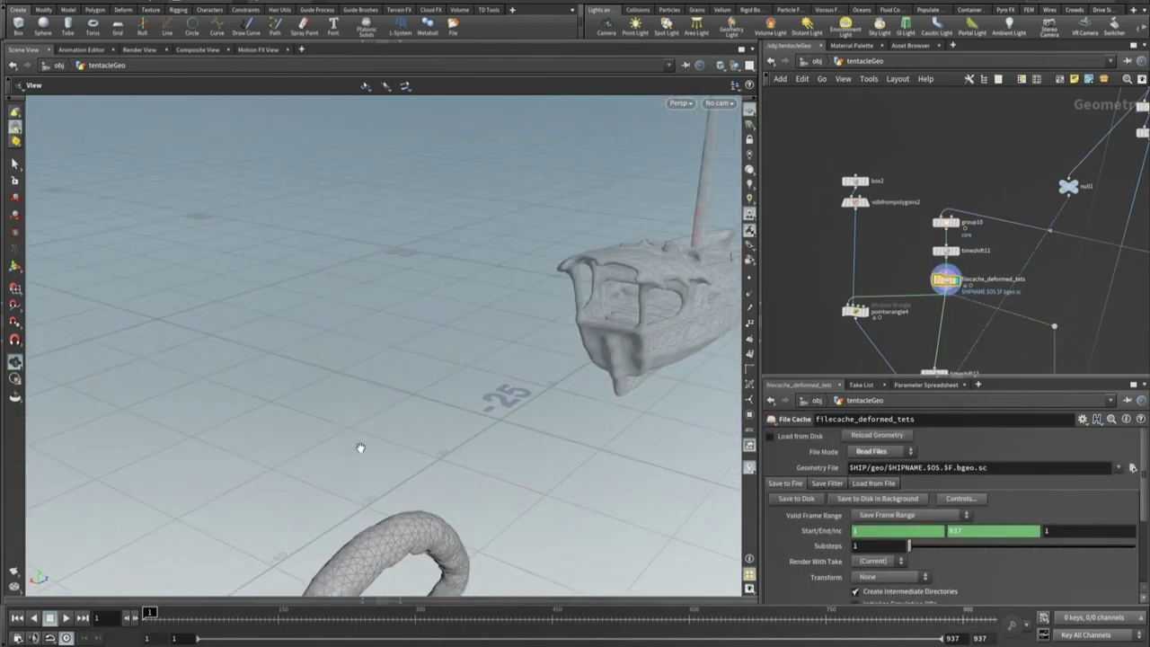
drag(361, 447, 240, 584)
mouse_move(150, 613)
mouse_down()
mouse_move(318, 613)
mouse_move(150, 614)
mouse_up()
- Display vellumconstraints1, open its parameters, and examine the chain of pin, distance and tetvolume Vellum constraints
middle_drag(882, 305, 867, 180)
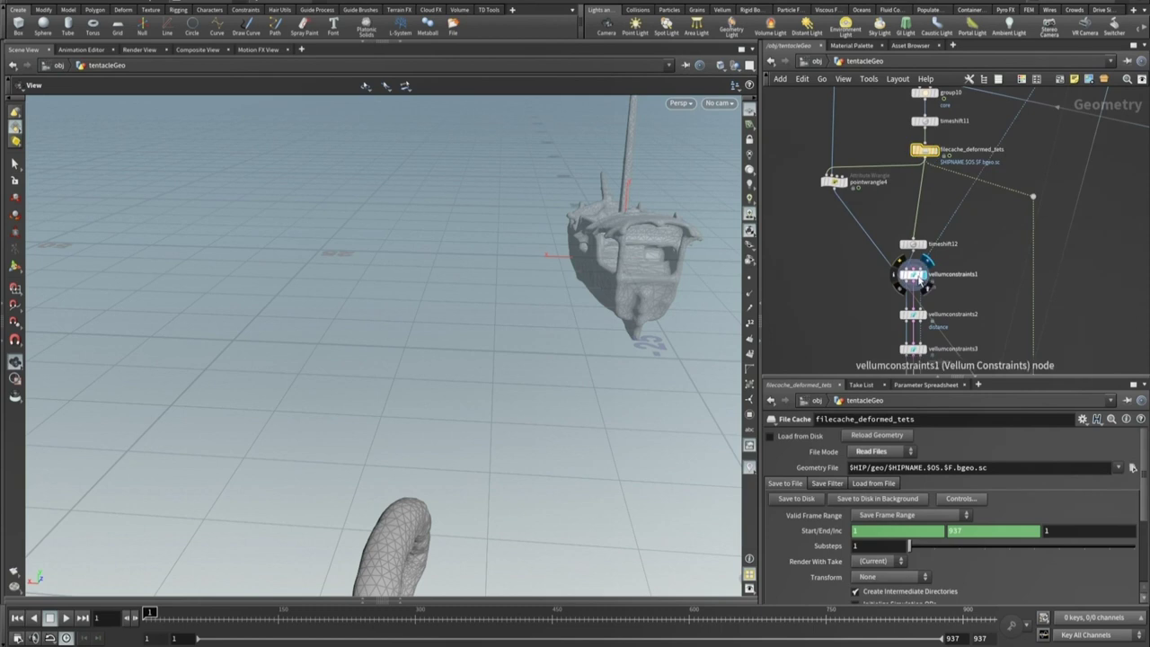
click(925, 281)
scroll(952, 269, up, 3)
scroll(996, 261, up, 2)
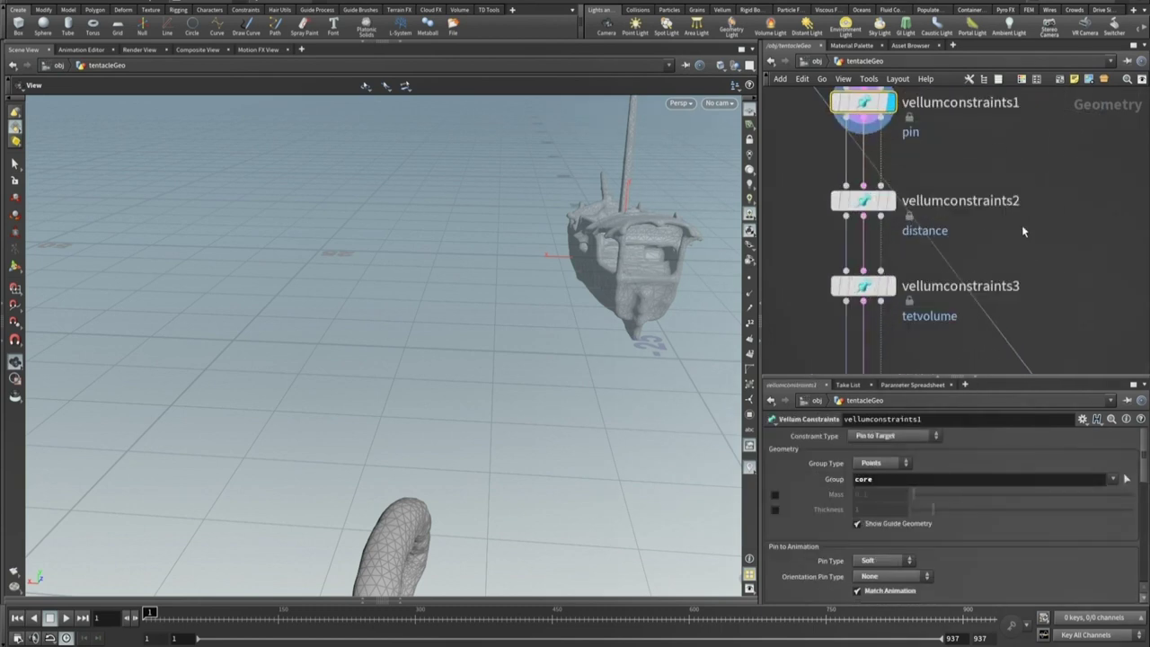
- Examine the settings of the vellumconstraints2 distance, vellumconstraints3 tetvolume and vellumconstraints4 struts constraints
click(883, 227)
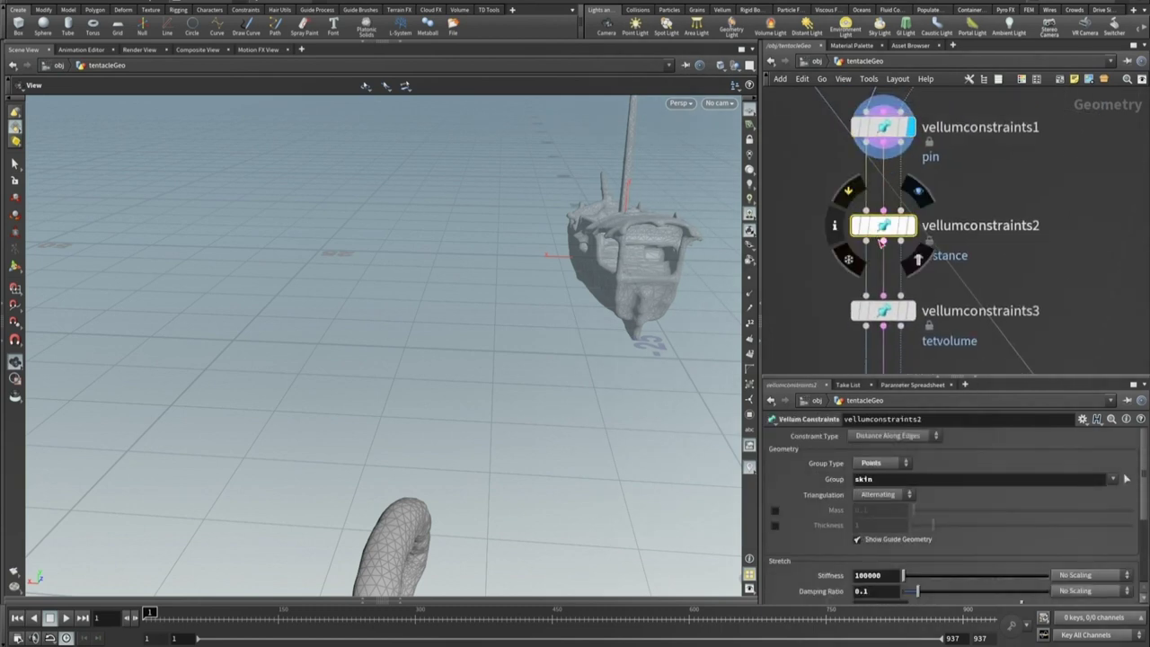
click(883, 311)
middle_drag(1003, 326, 1037, 149)
right_drag(1029, 157, 997, 187)
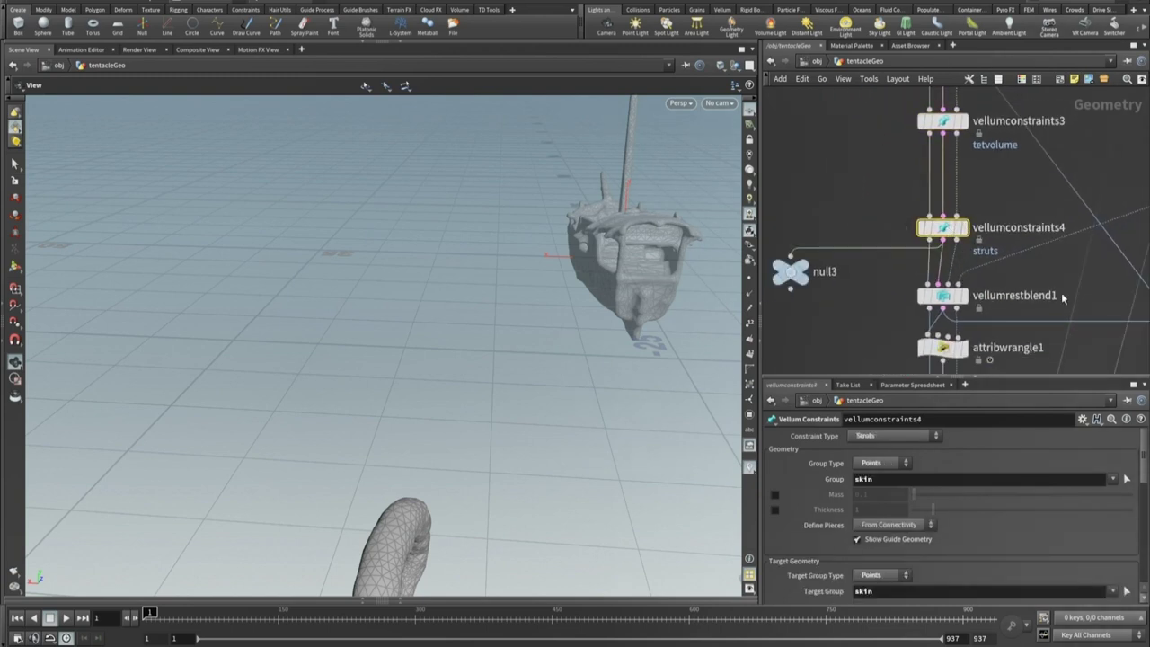
middle_drag(1058, 292, 1050, 271)
- Open the vellumrestblend1 parameters and trace its incoming connections through the network
click(938, 276)
scroll(1047, 248, down, 3)
middle_drag(1079, 148, 942, 232)
middle_drag(975, 138, 979, 346)
middle_drag(905, 277, 983, 248)
middle_drag(971, 344, 996, 114)
middle_drag(997, 306, 997, 155)
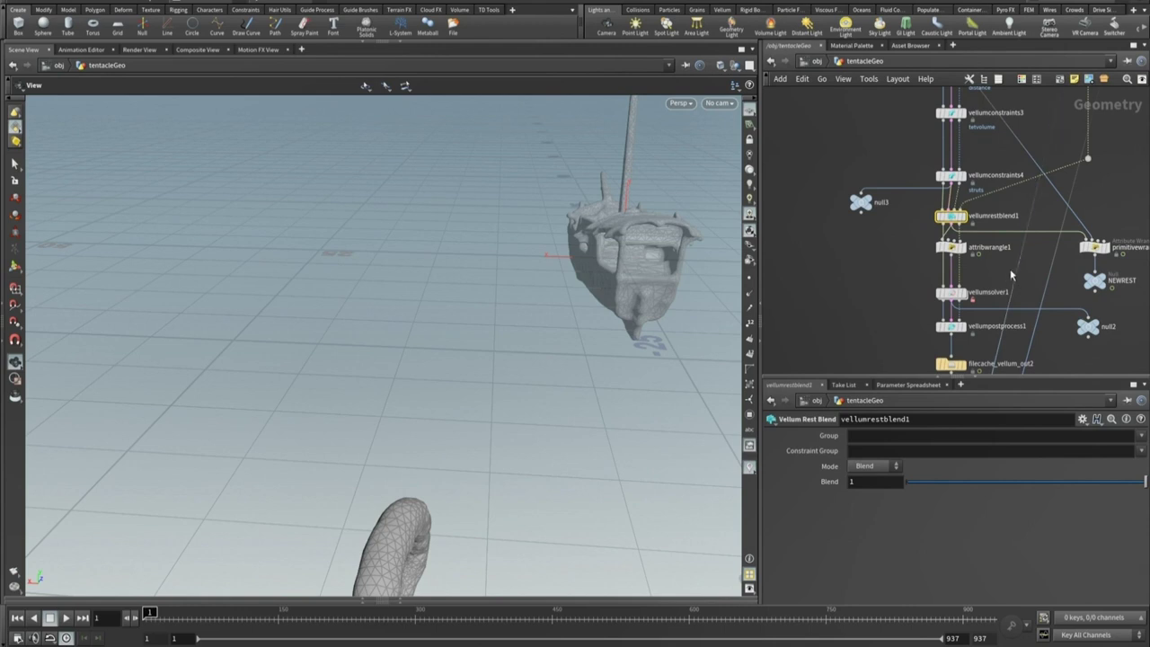
- Examine the attribwrangle1 id expression and the vellumsolver1 settings, and display the solver
middle_drag(1012, 270, 992, 265)
click(935, 243)
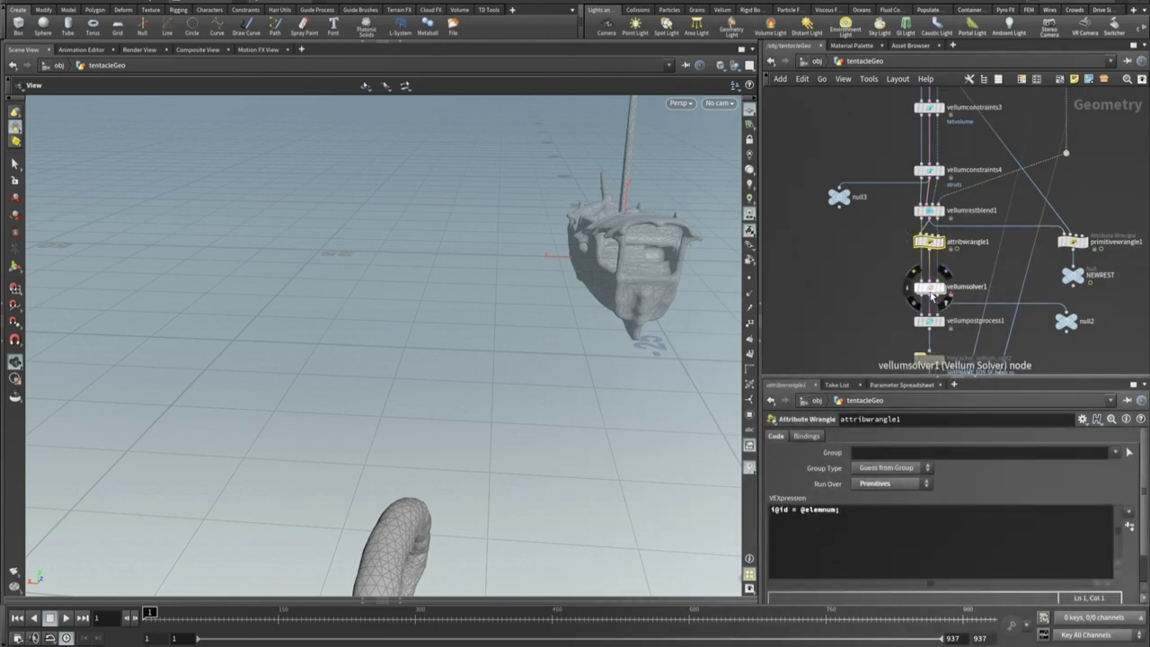
click(931, 290)
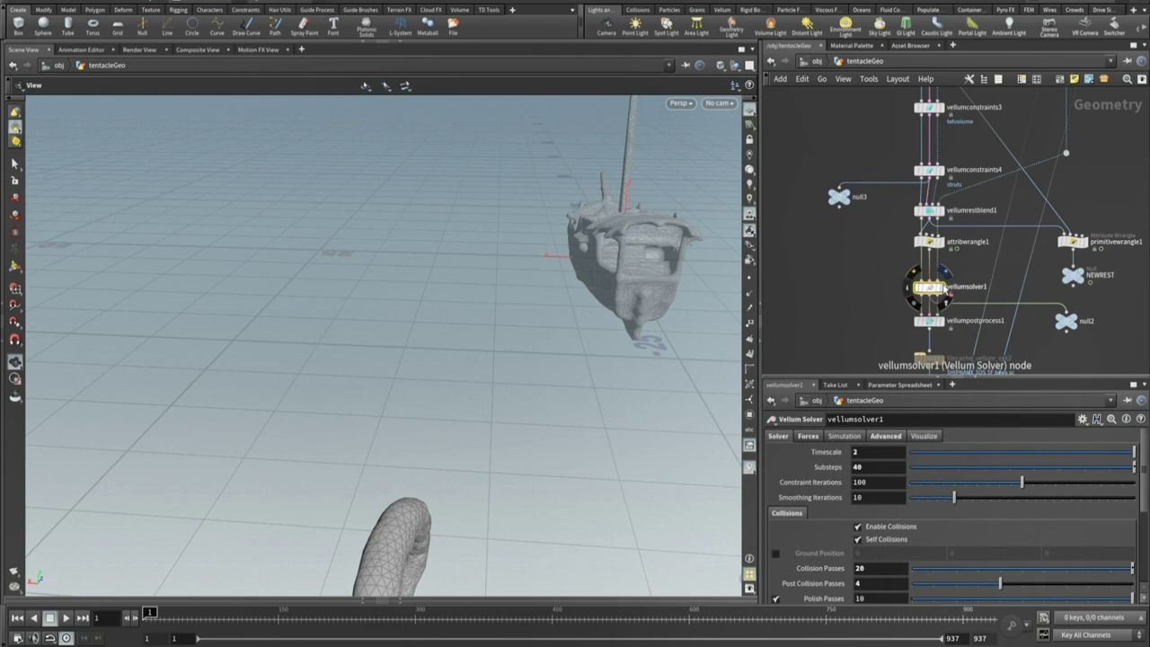
click(946, 292)
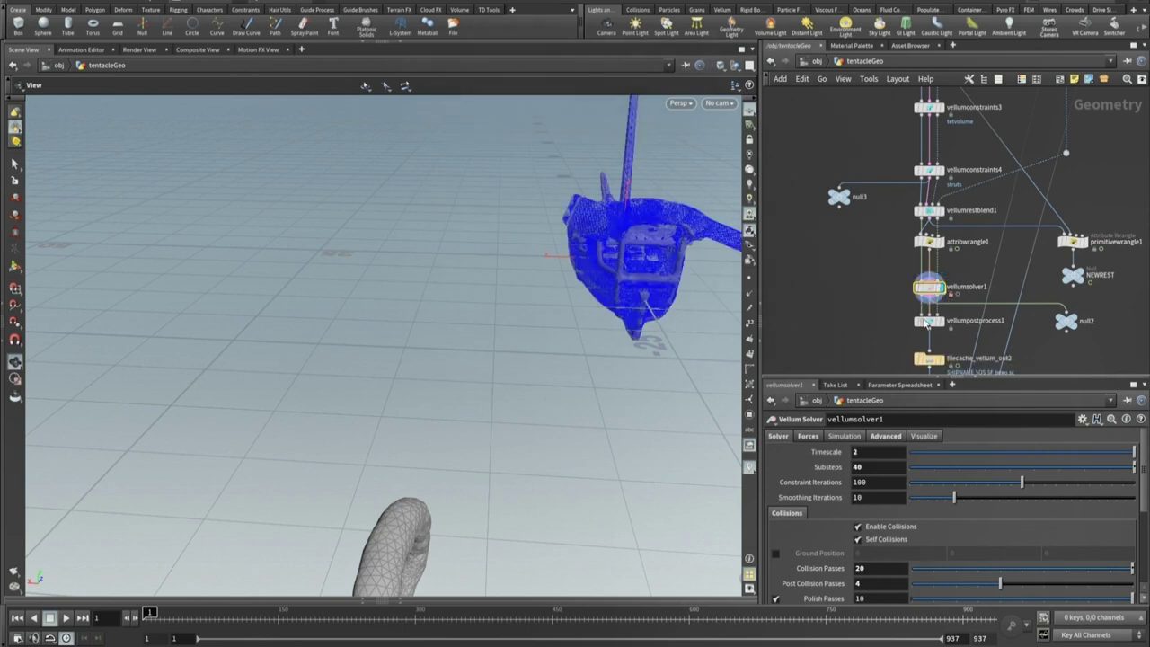
middle_drag(983, 276, 977, 295)
middle_drag(984, 167, 983, 188)
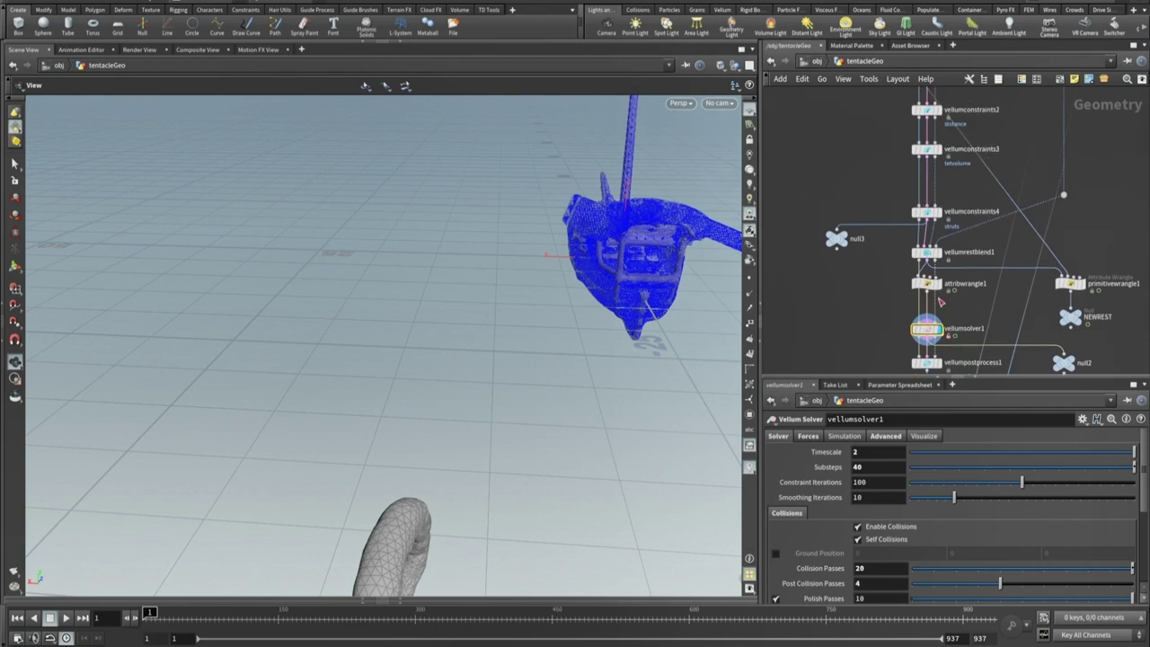
- Enter dopnet1 inside vellumsolver1 and examine the stiffnessActivation code and parameters of geometrywrangle2, enlarging the parameter area
double_click(926, 331)
scroll(912, 227, up, 5)
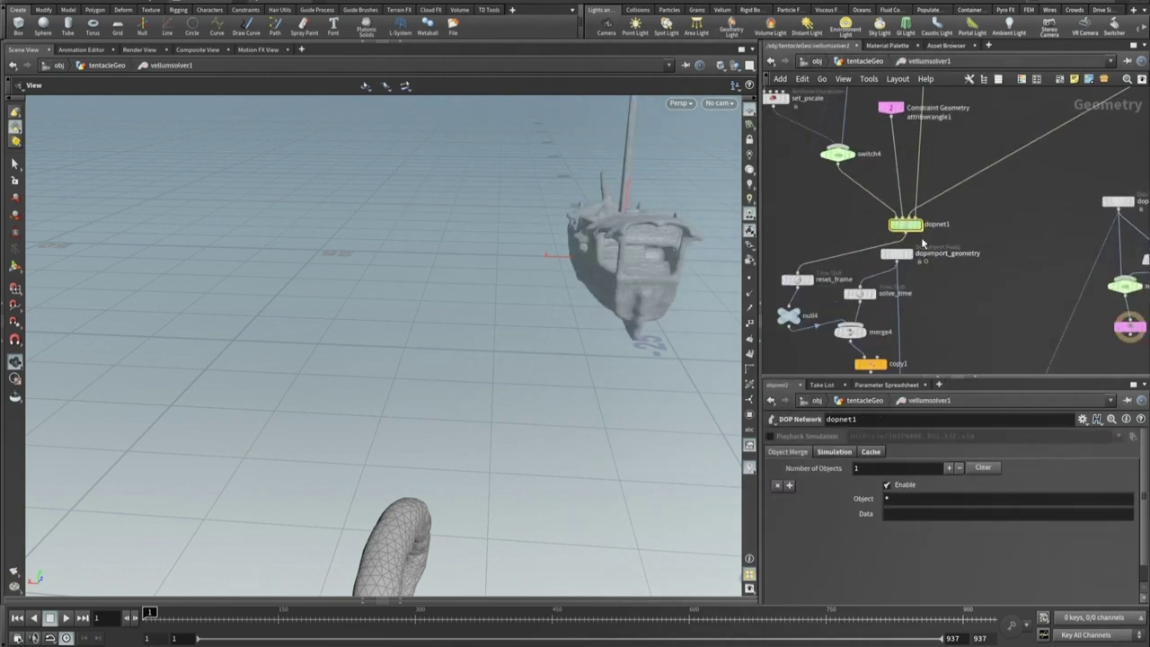
double_click(907, 225)
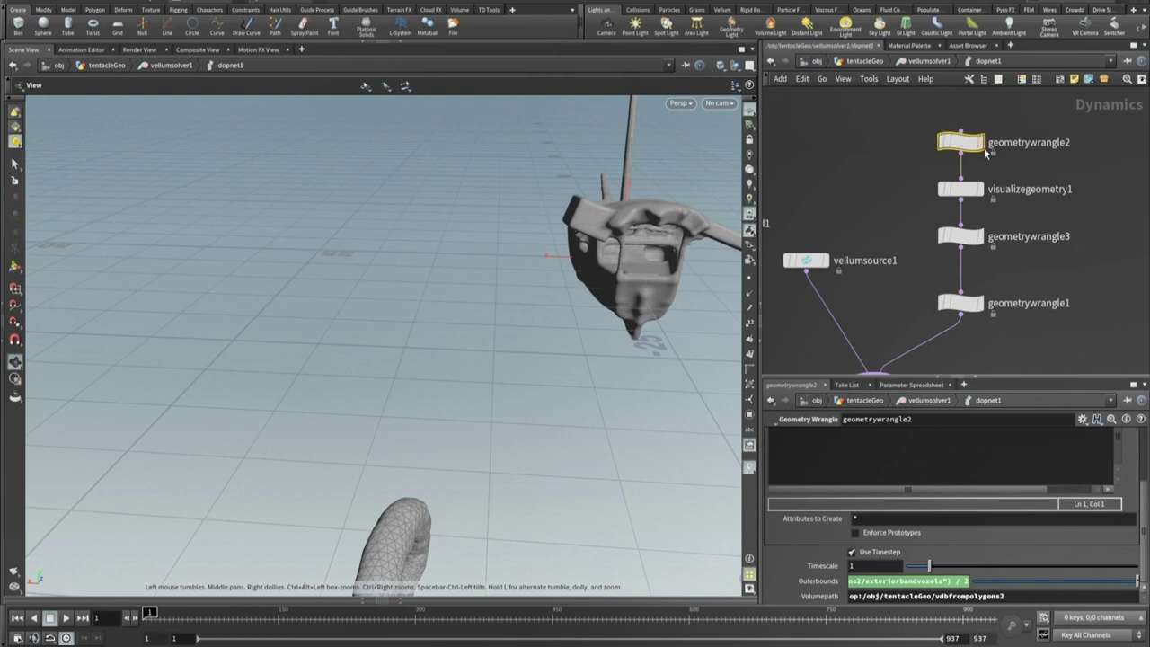
click(983, 444)
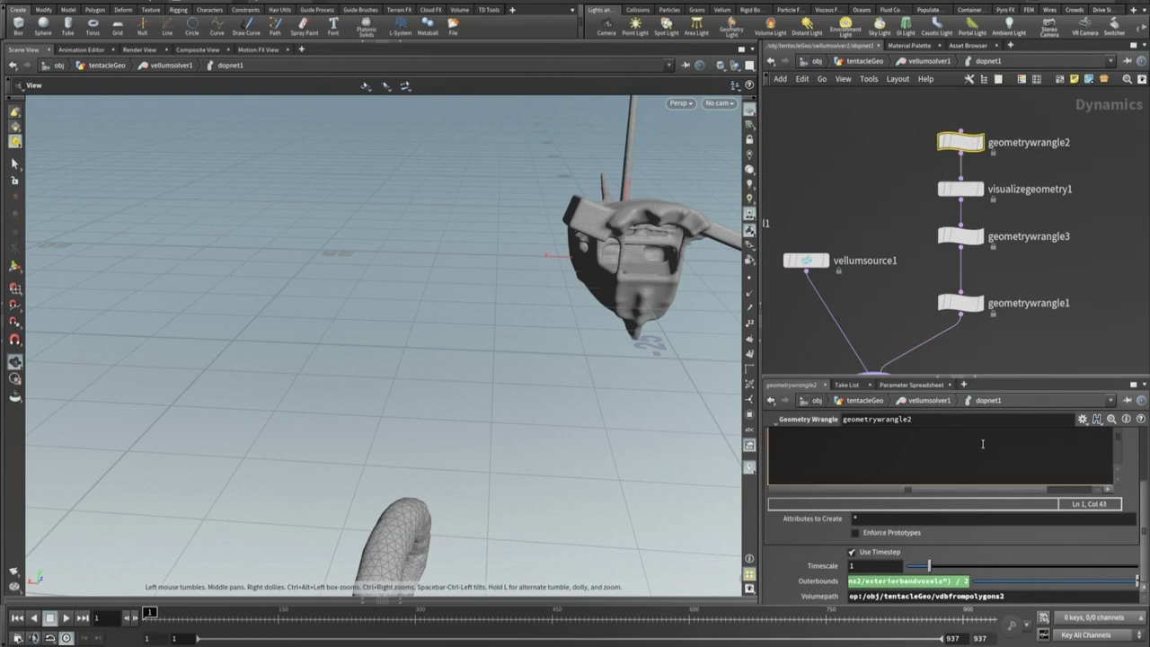
drag(1144, 506, 1144, 447)
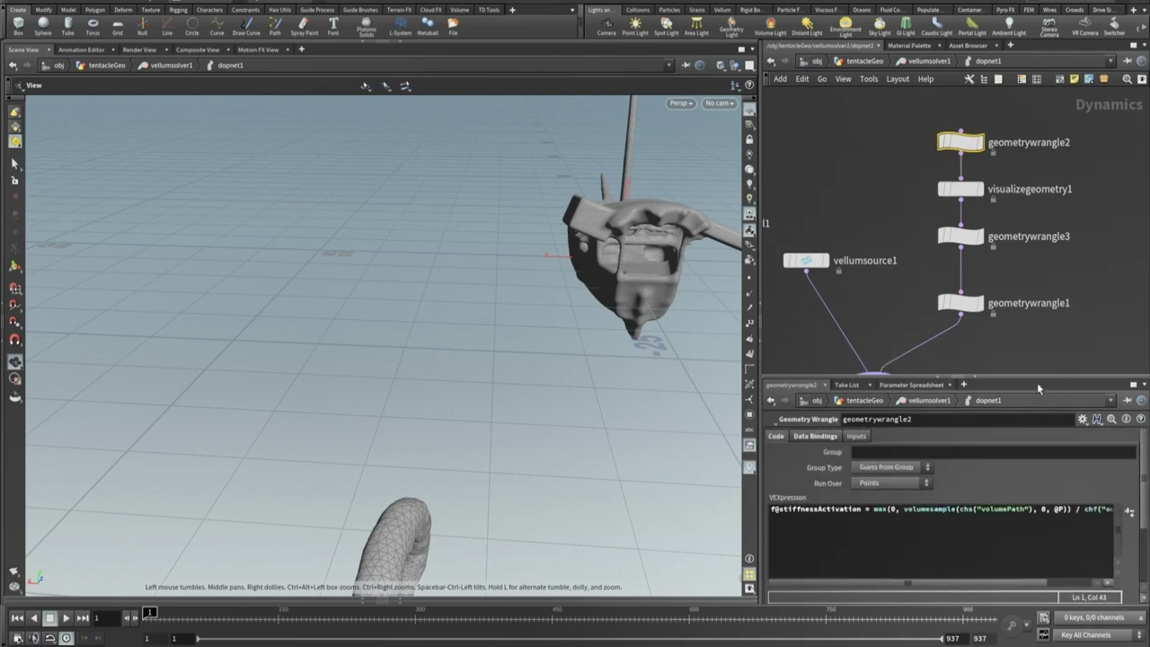
drag(1038, 379, 1042, 235)
middle_drag(1086, 150, 1034, 137)
scroll(1070, 183, down, 1)
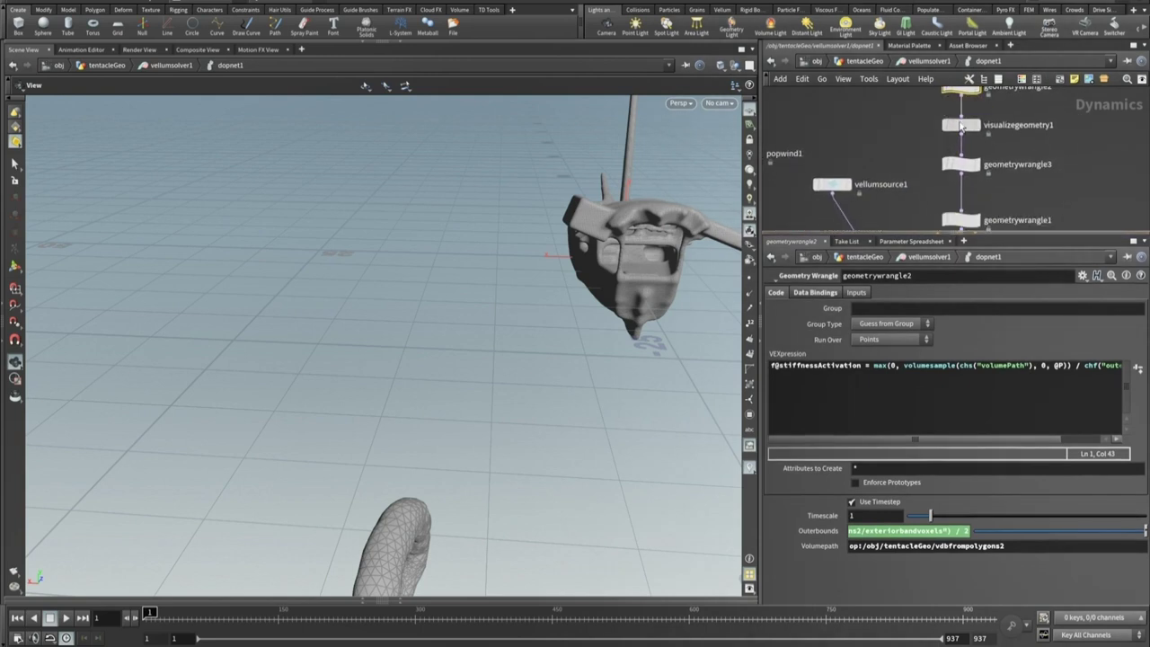
- Examine the stiffness-averaging code in geometrywrangle3 and the Outerbounds expression of geometrywrangle2
click(961, 126)
click(965, 165)
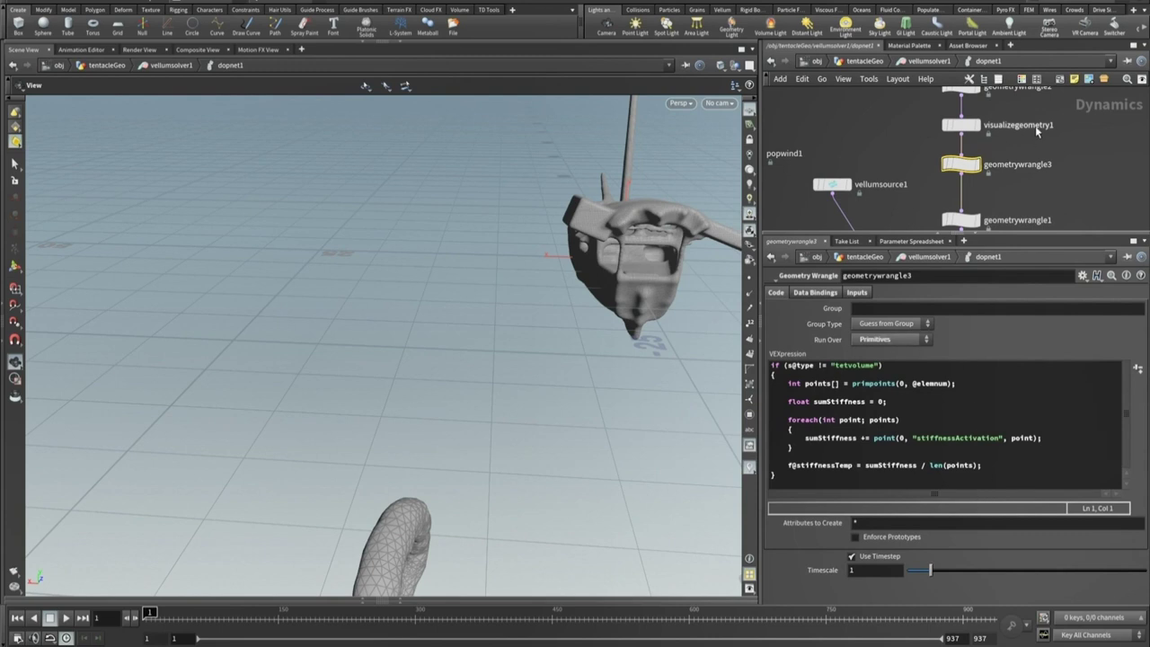
middle_drag(1036, 132, 1035, 170)
click(963, 125)
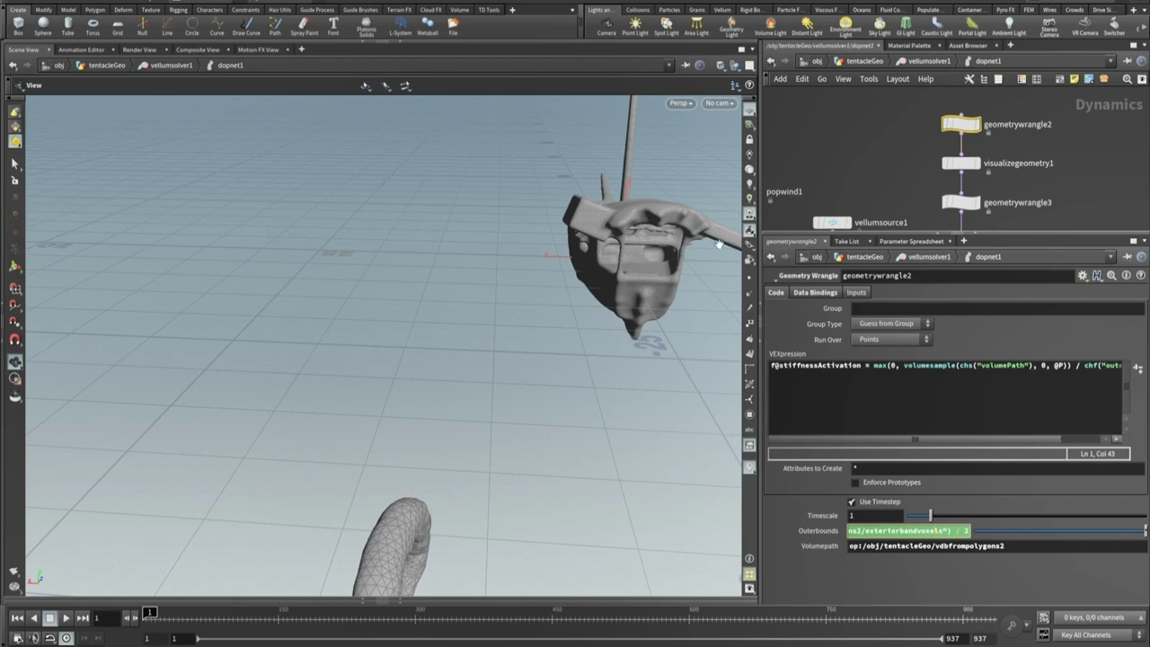
drag(949, 532, 806, 534)
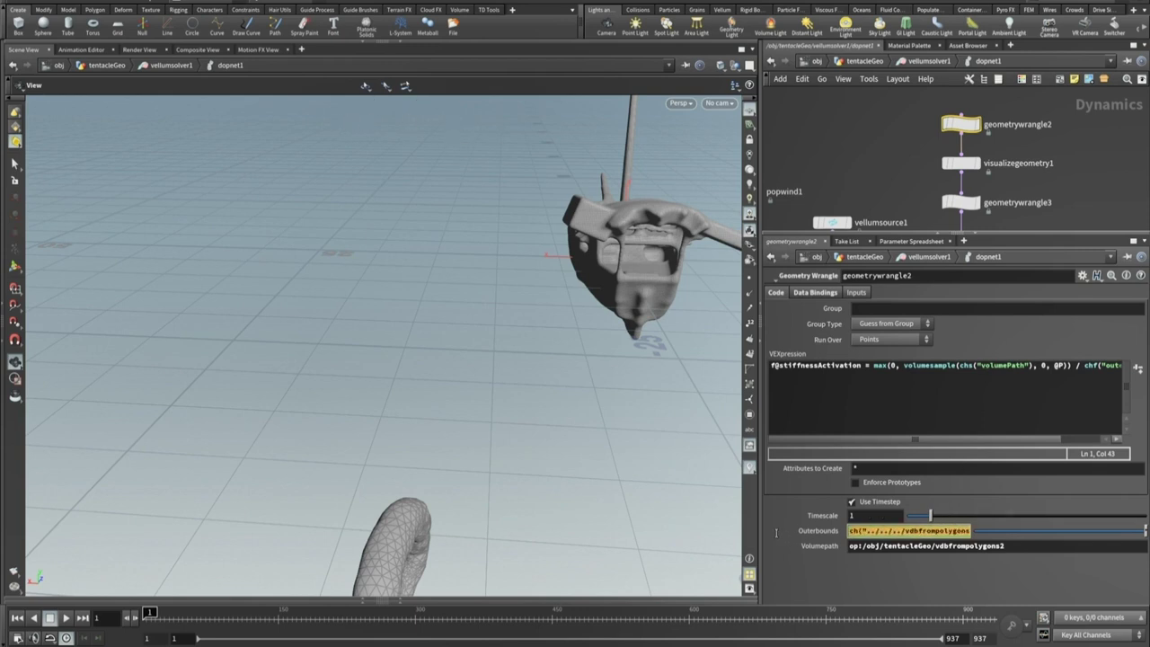
key(Return)
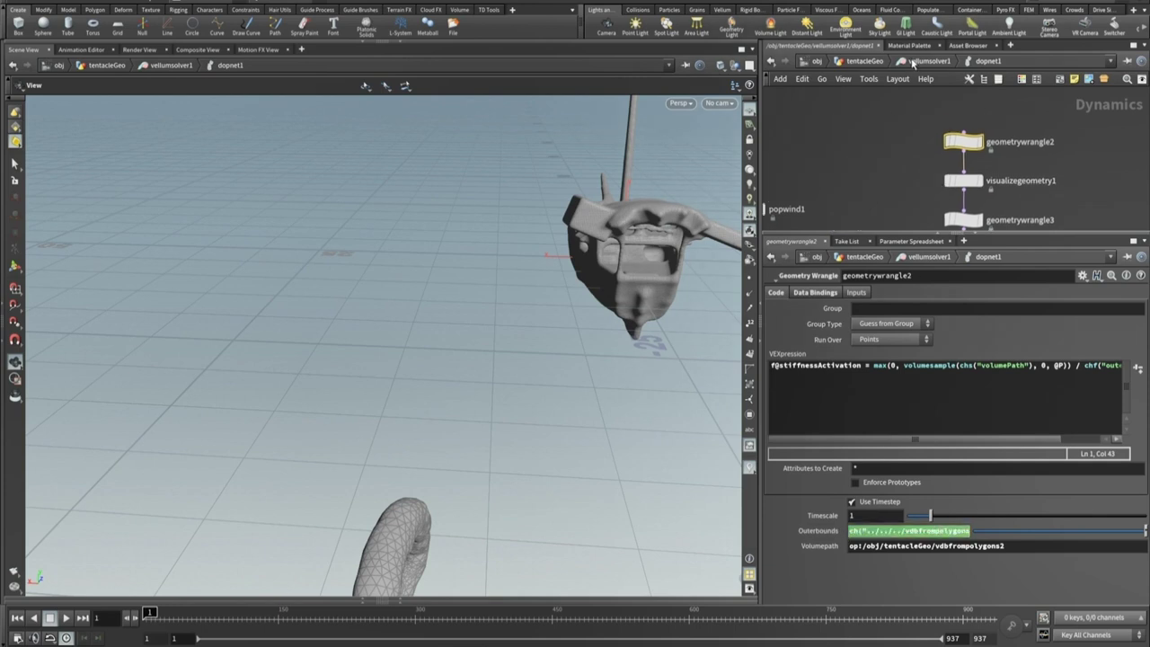
- Return to the tentacleGeo network, display vdbfrompolygons2, and examine the box-shaped VDB beside the ship
click(928, 61)
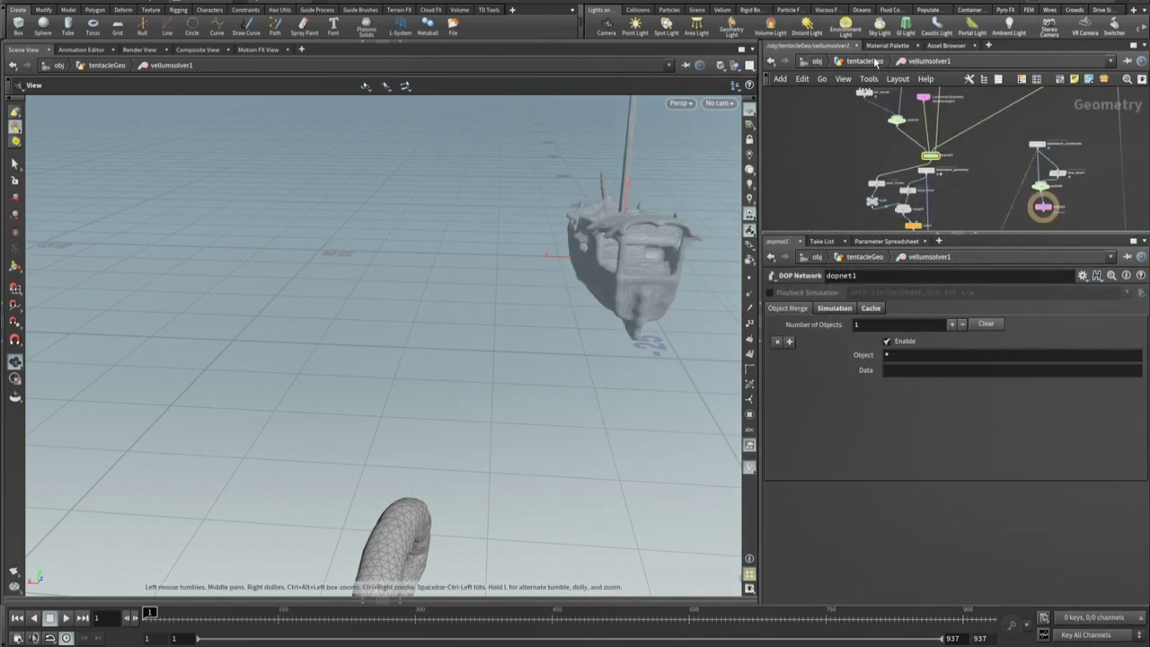
click(876, 61)
drag(989, 235, 989, 423)
scroll(920, 198, up, 4)
click(924, 206)
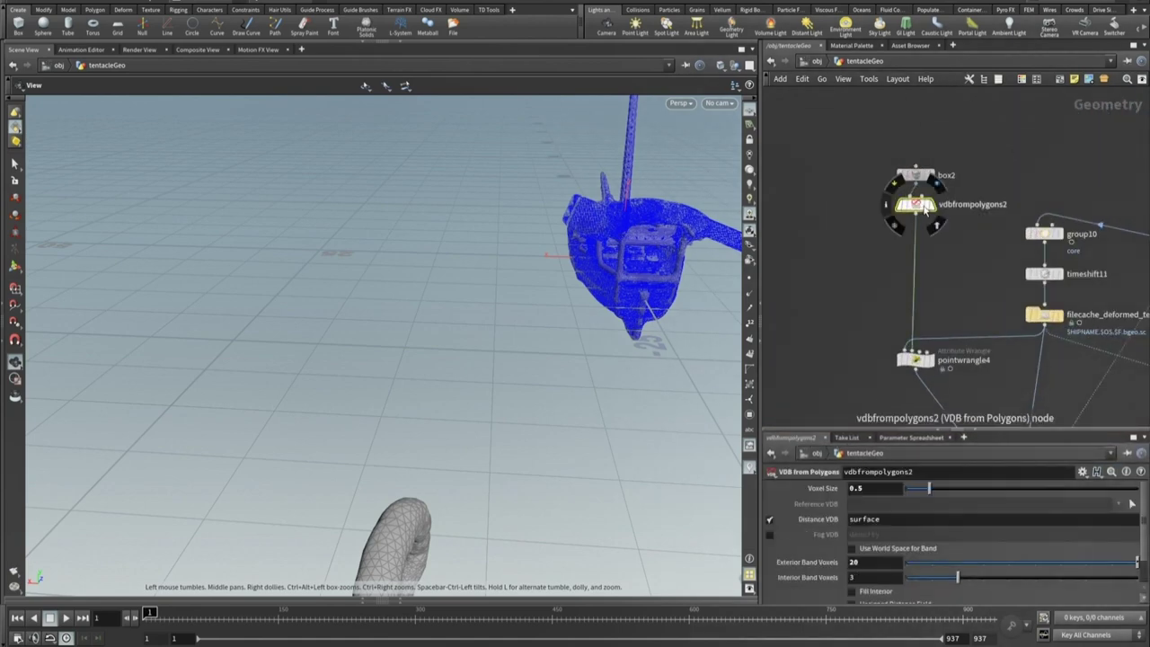
click(934, 212)
drag(583, 249, 539, 377)
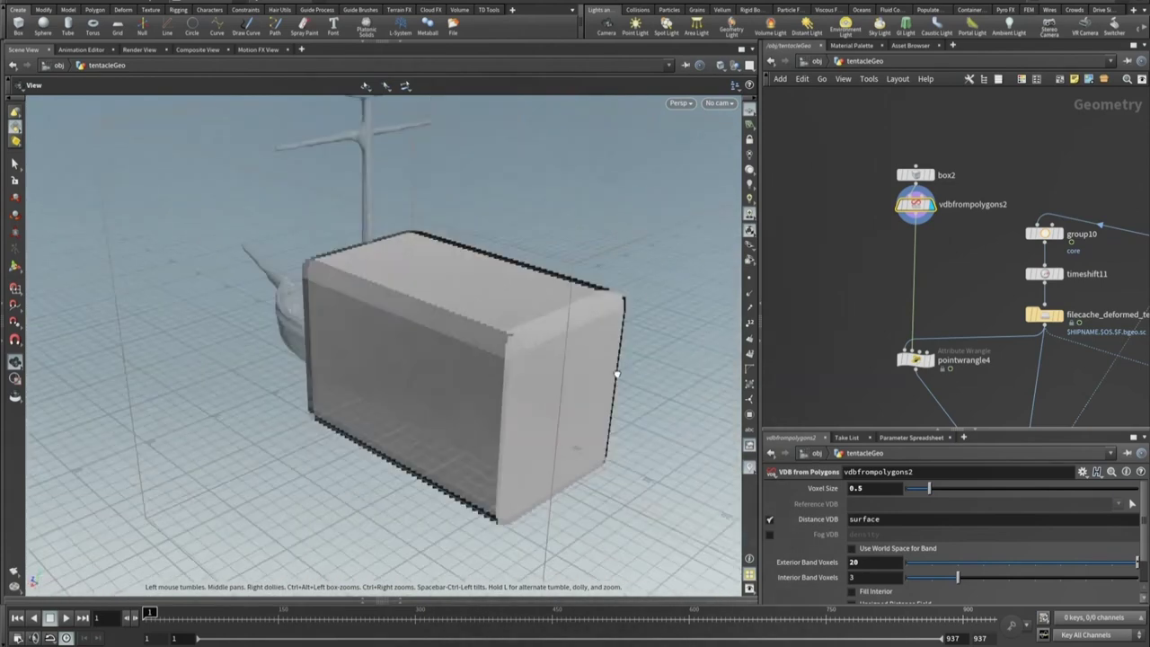
- Display filecache_vellum_out2 below the solver, open its parameters, and orient the view toward the ship's stern
middle_drag(970, 246, 936, 68)
middle_drag(1067, 341, 1063, 187)
scroll(1065, 187, down, 2)
scroll(1041, 211, down, 5)
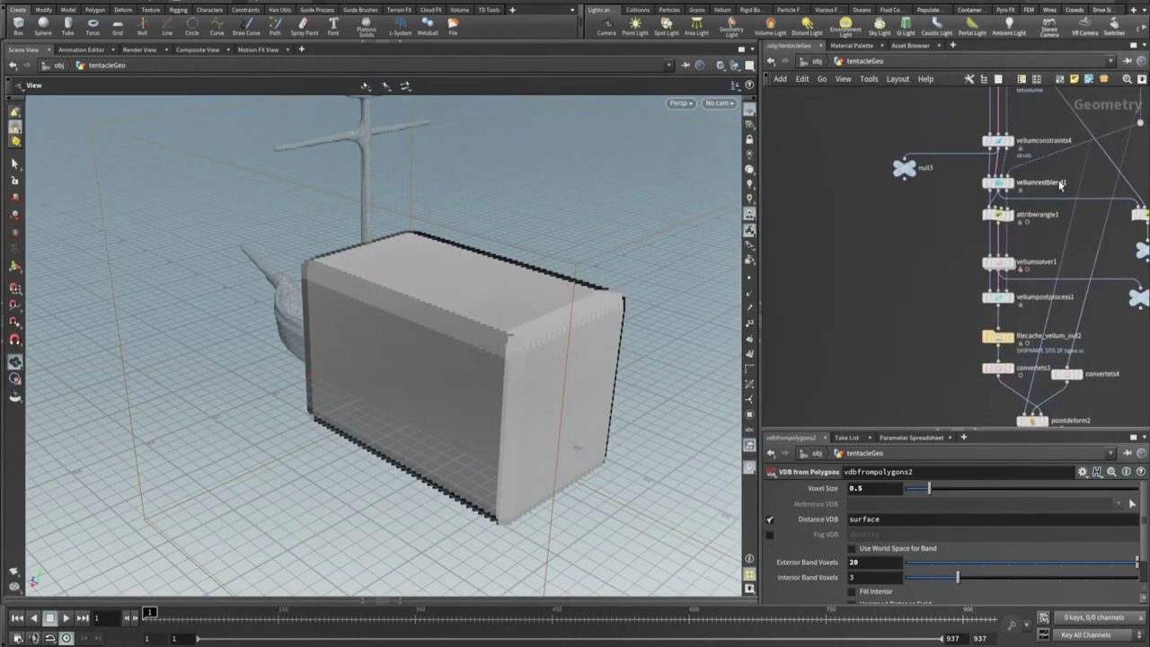
scroll(1062, 322, down, 2)
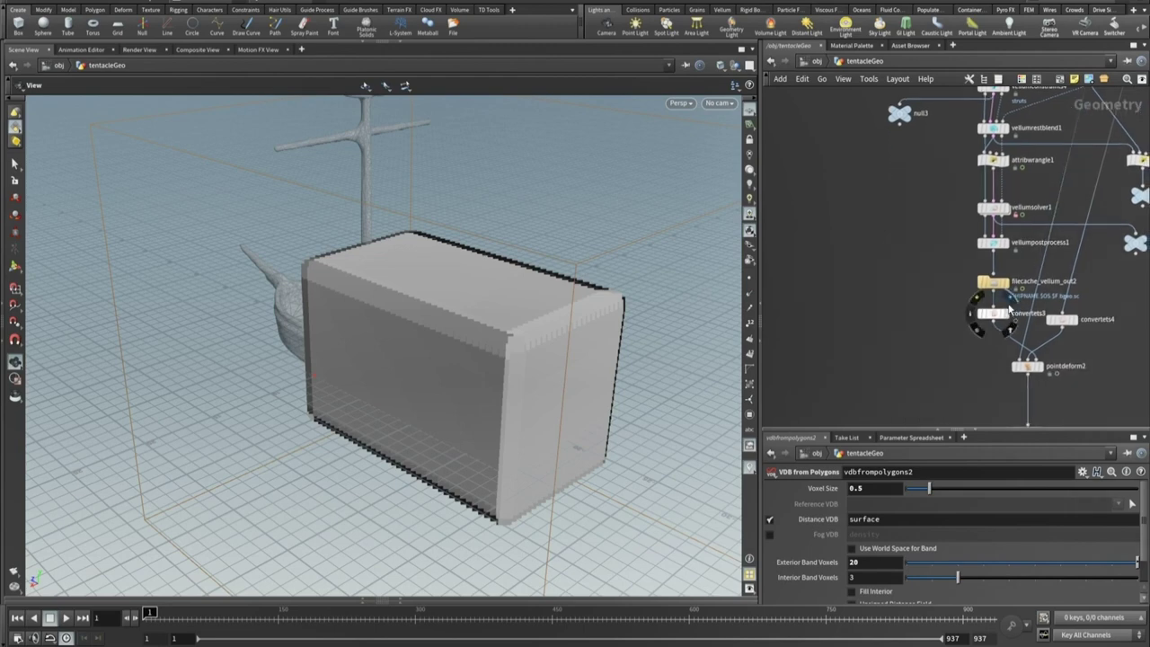
click(1008, 268)
click(992, 282)
drag(692, 329, 420, 394)
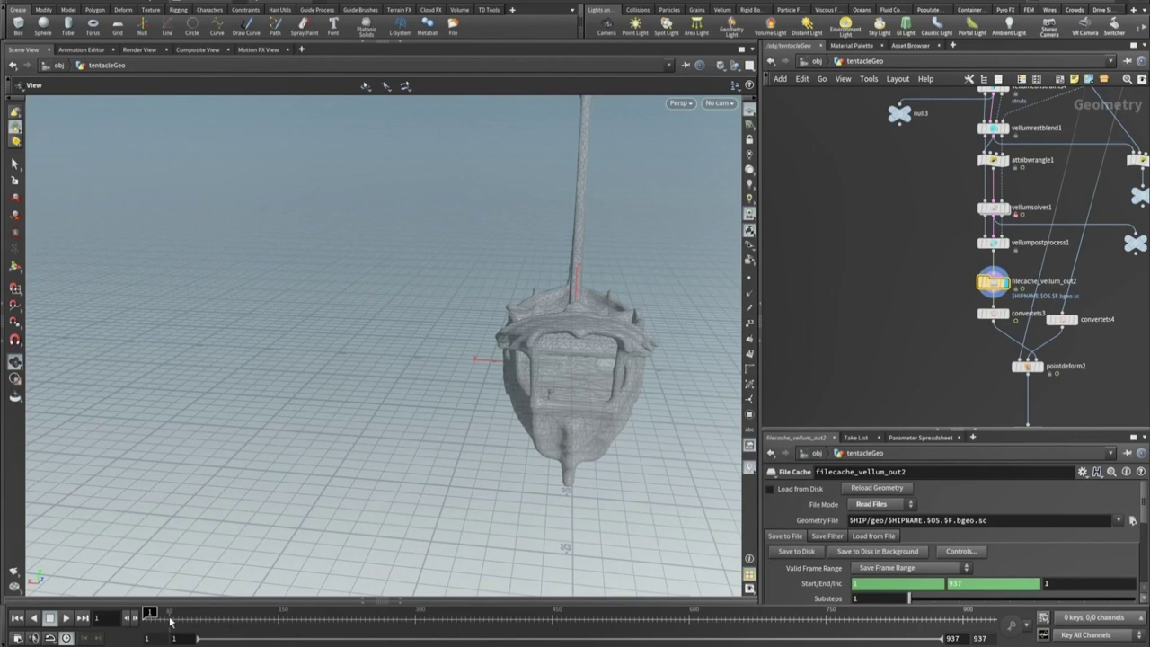
- Scrub to frame 121 and on to frame 282 to examine the cached Vellum tentacle wrapping the ship close up
drag(150, 613, 252, 614)
drag(575, 435, 441, 339)
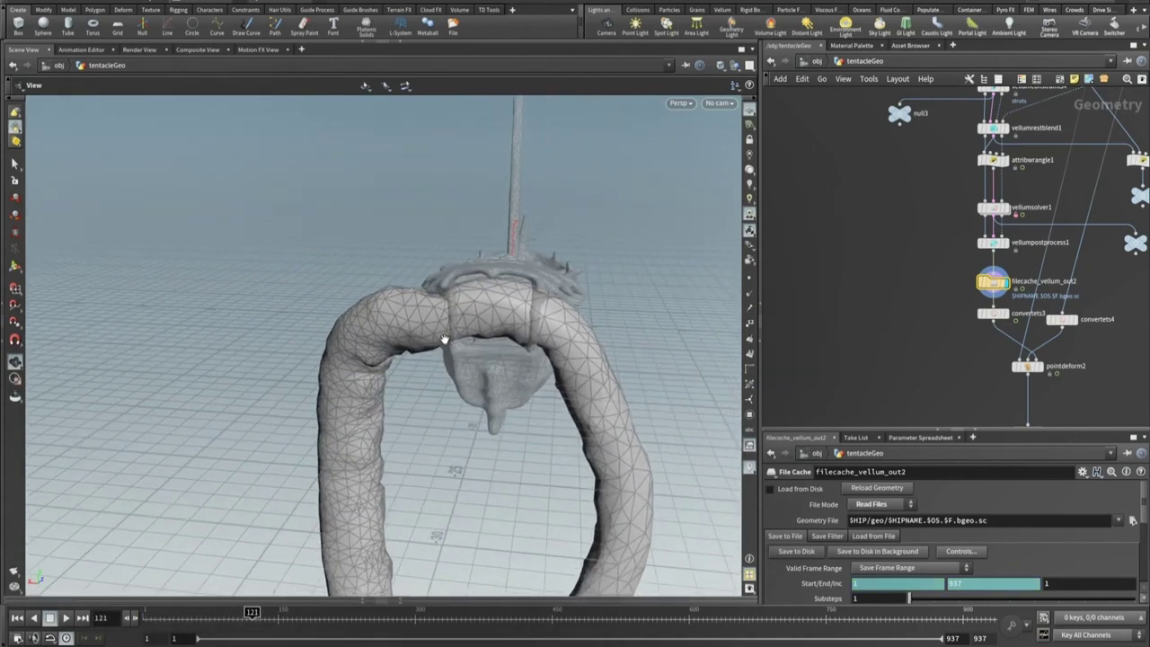
right_drag(441, 338, 632, 402)
drag(631, 402, 595, 423)
drag(231, 618, 400, 608)
- Display pointdeform2 and open its capture and deform parameters
middle_drag(903, 333, 831, 319)
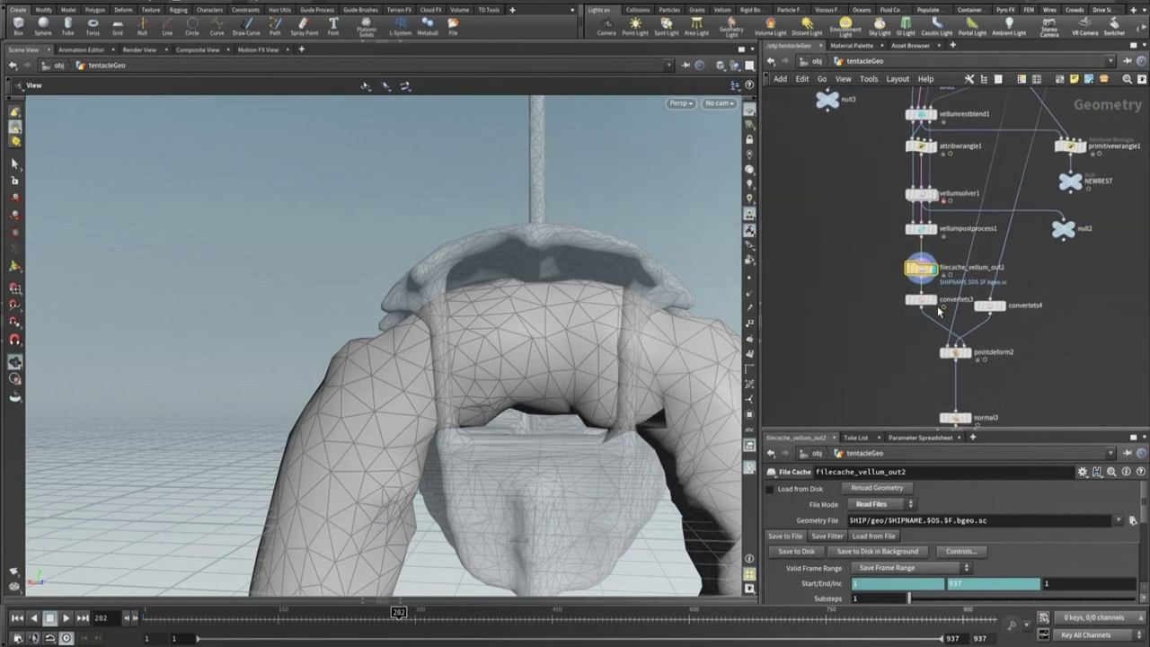
click(934, 300)
click(965, 357)
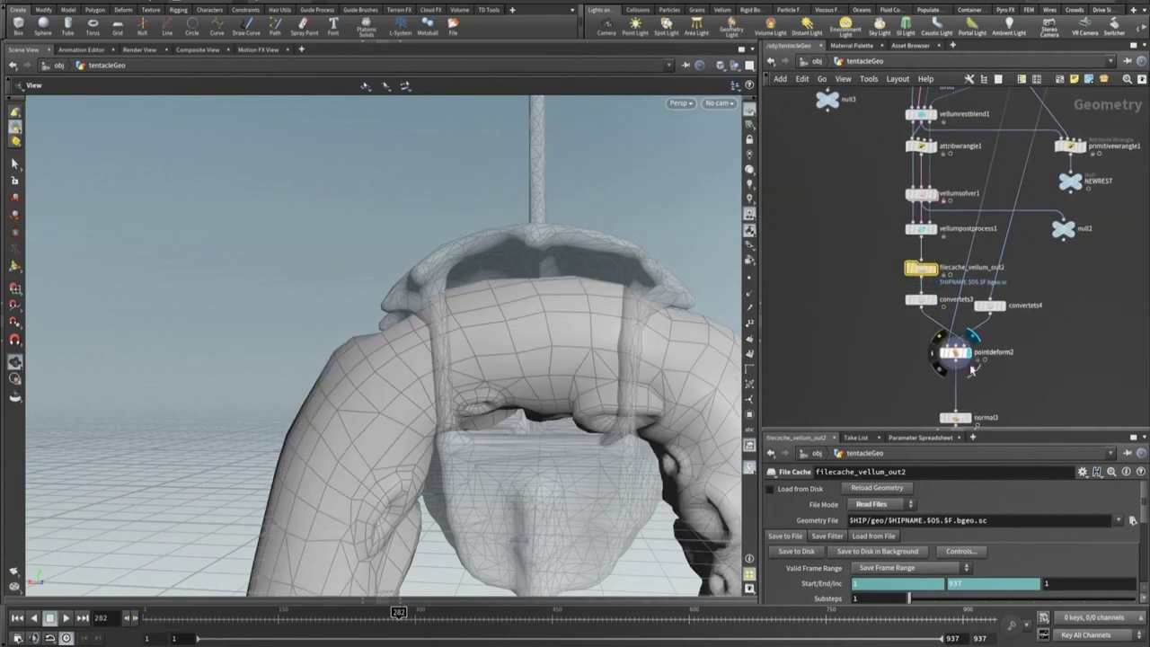
click(955, 352)
middle_drag(1032, 338, 982, 314)
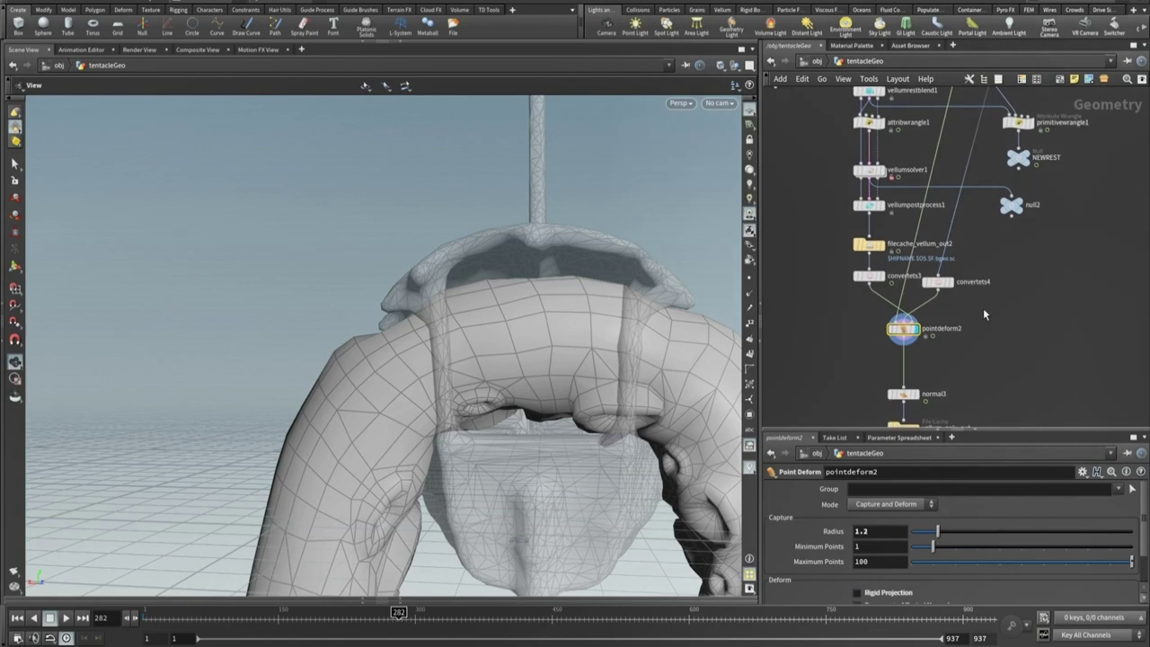
- Scrub to frame 499 to examine the point-deformed polygon tentacle around the ship
middle_drag(632, 381, 410, 288)
mouse_move(409, 288)
mouse_down()
mouse_move(526, 326)
mouse_move(422, 297)
mouse_up()
drag(398, 618, 595, 621)
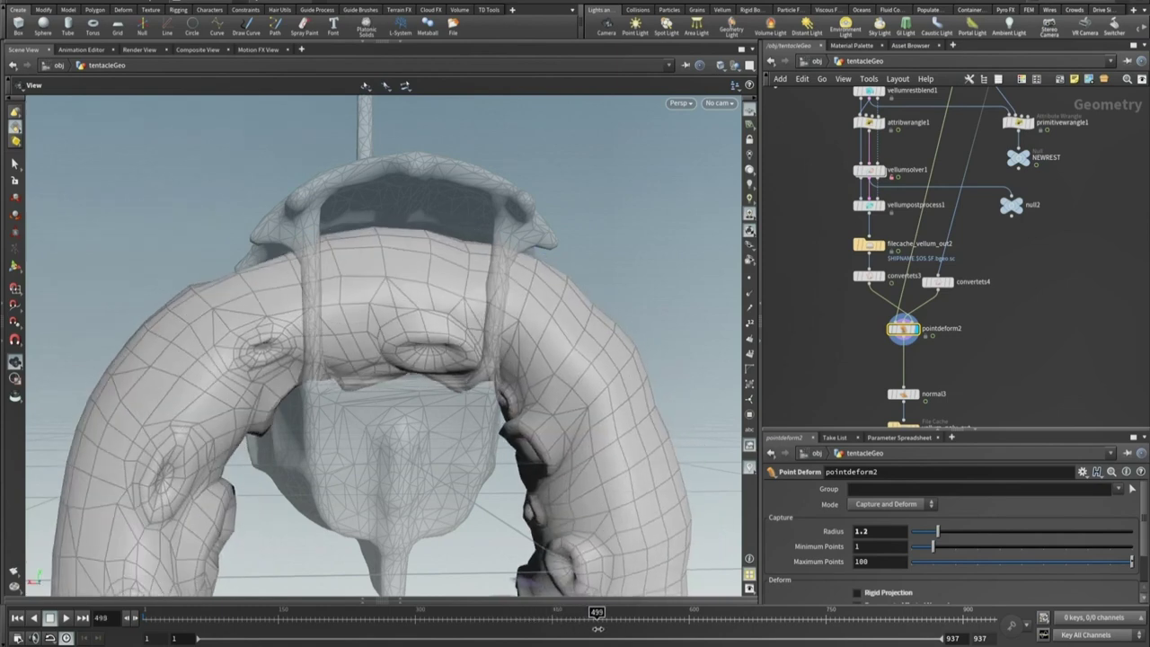
- Inspect the vertex and point attributes of pointdeform2 in the geometry spreadsheet, and close the spreadsheet
click(402, 596)
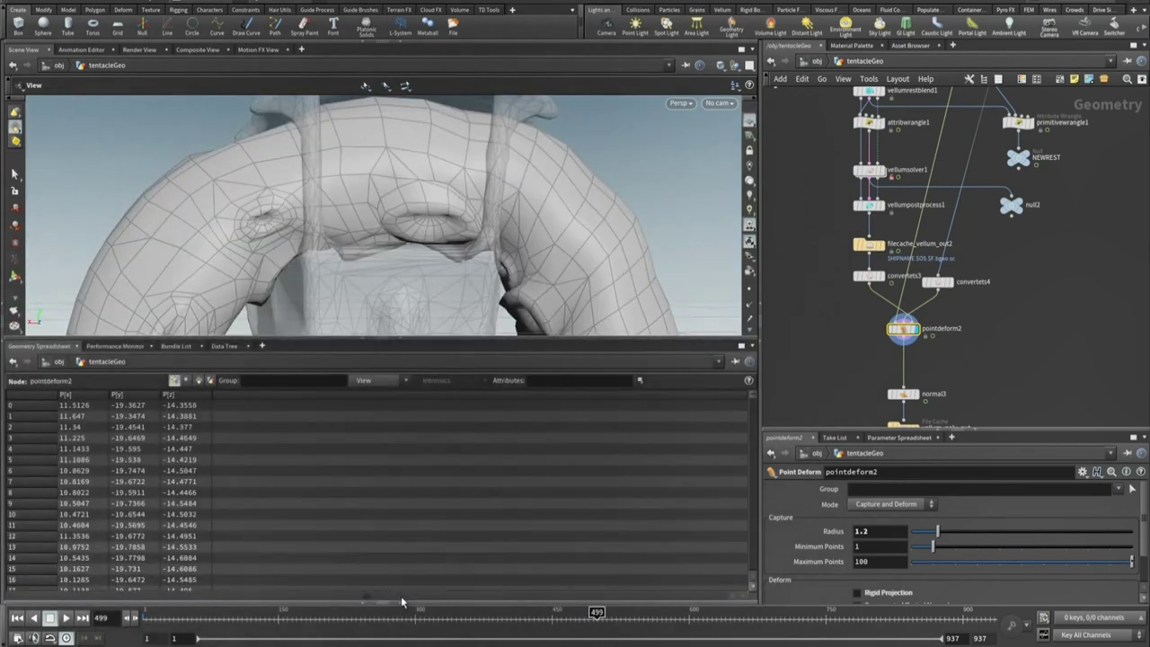
click(186, 380)
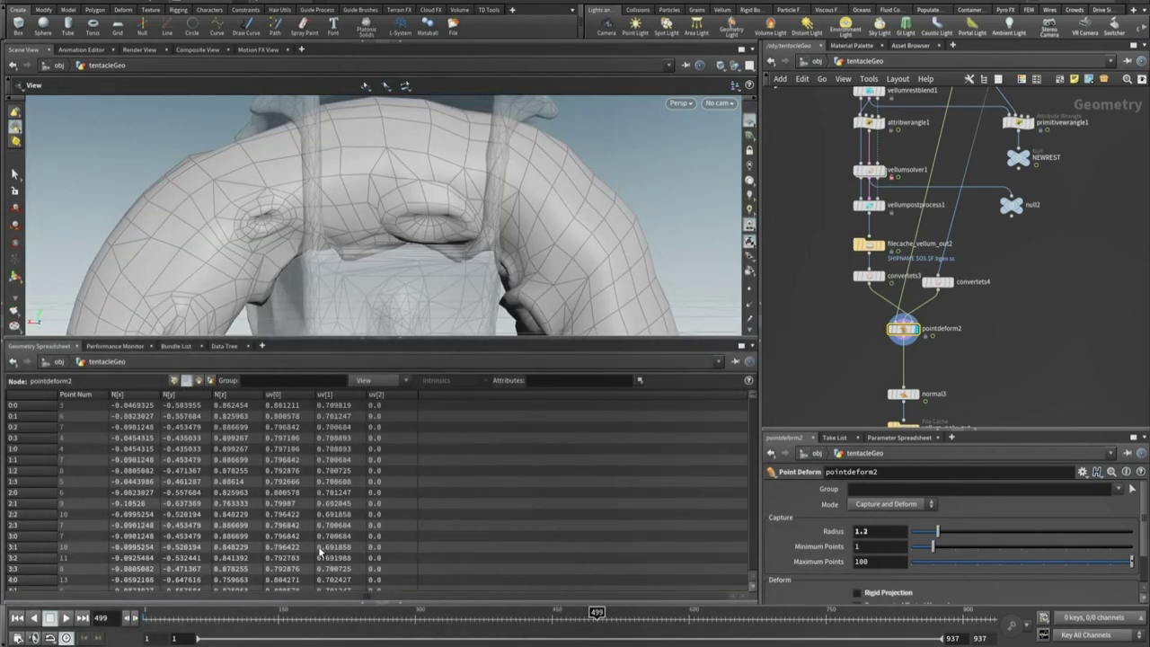
click(173, 381)
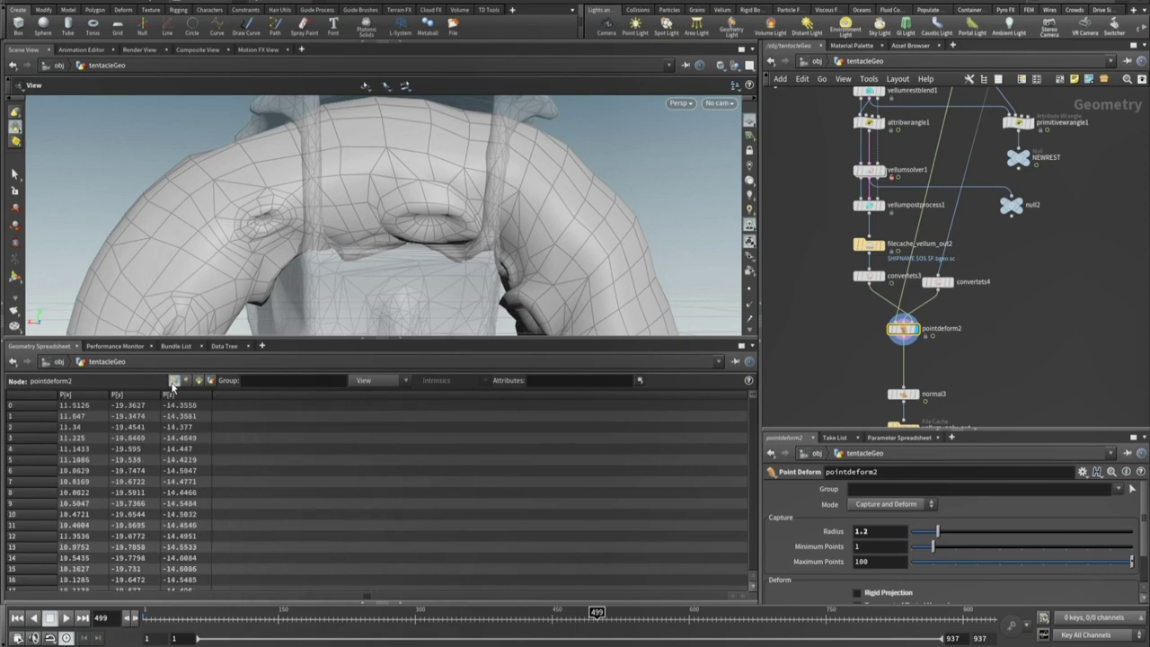
click(404, 337)
- Display vellum_poly_out and timeshift8, limit the playback range to end at frame 117, and scrub through the retimed tentacle
middle_drag(988, 358, 1021, 210)
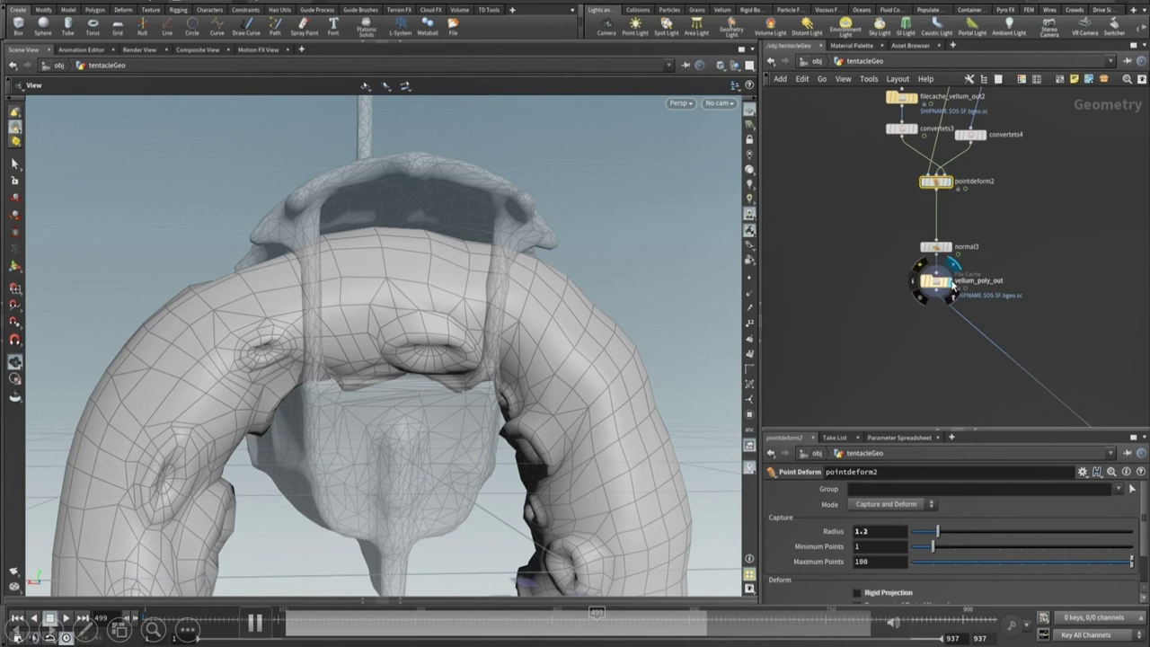
click(950, 282)
middle_drag(1069, 309, 984, 230)
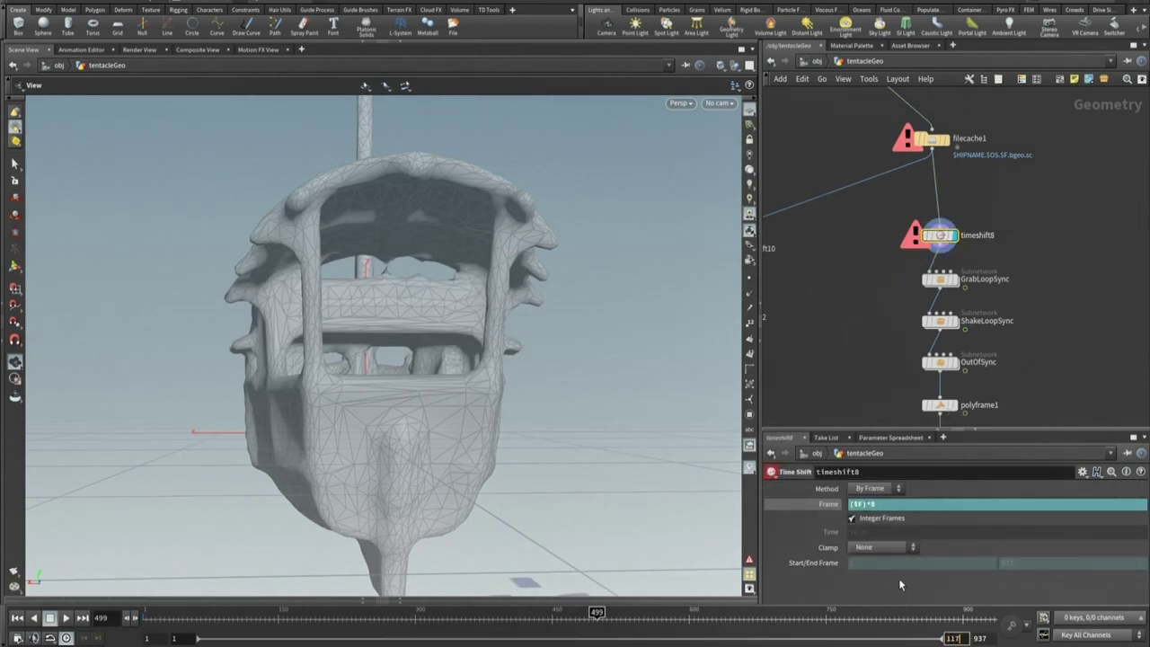
drag(158, 618, 186, 616)
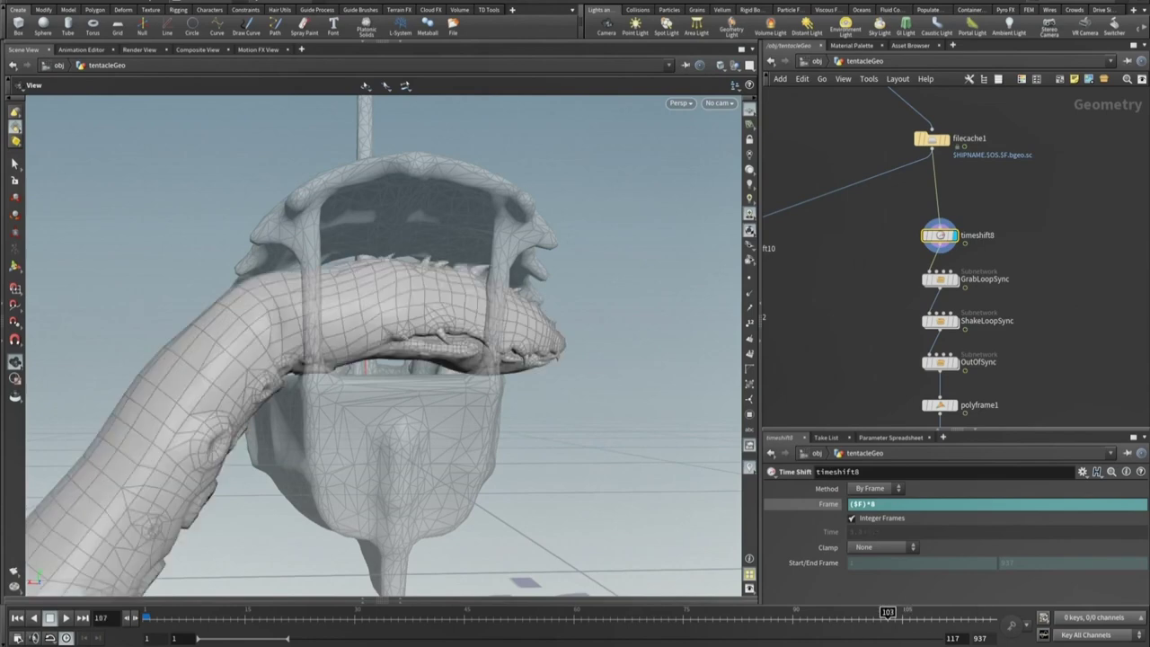
- Open the GrabLoopSync subnetwork and examine its timeshift, point wrangle and switch nodes
click(940, 279)
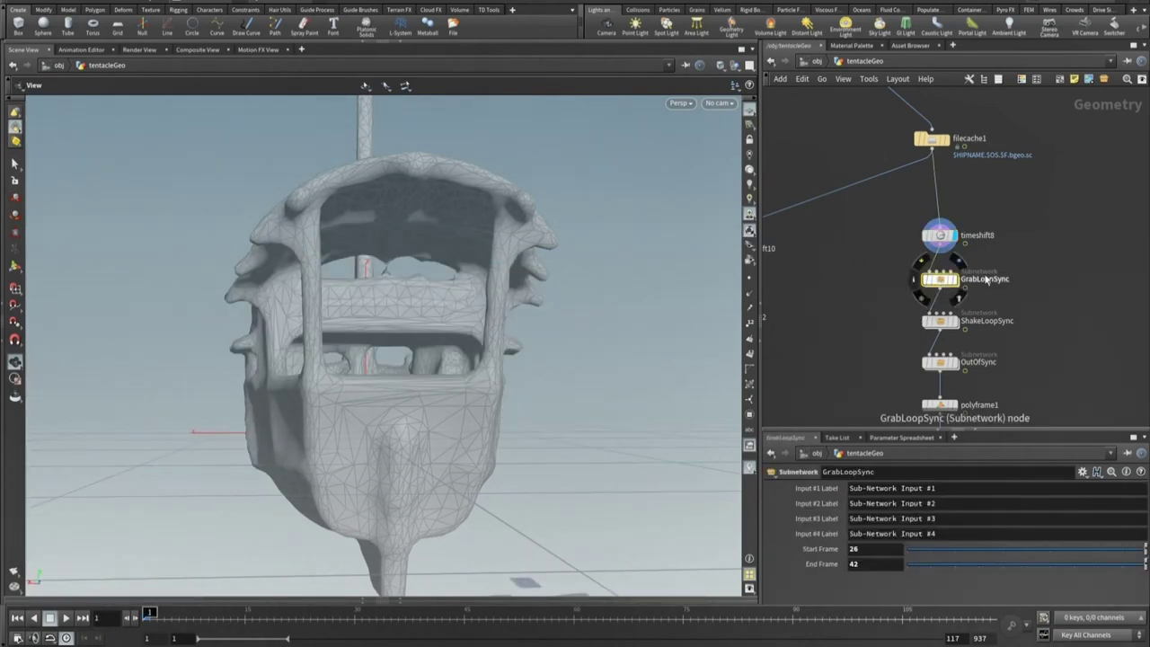
double_click(940, 279)
middle_drag(997, 300, 982, 381)
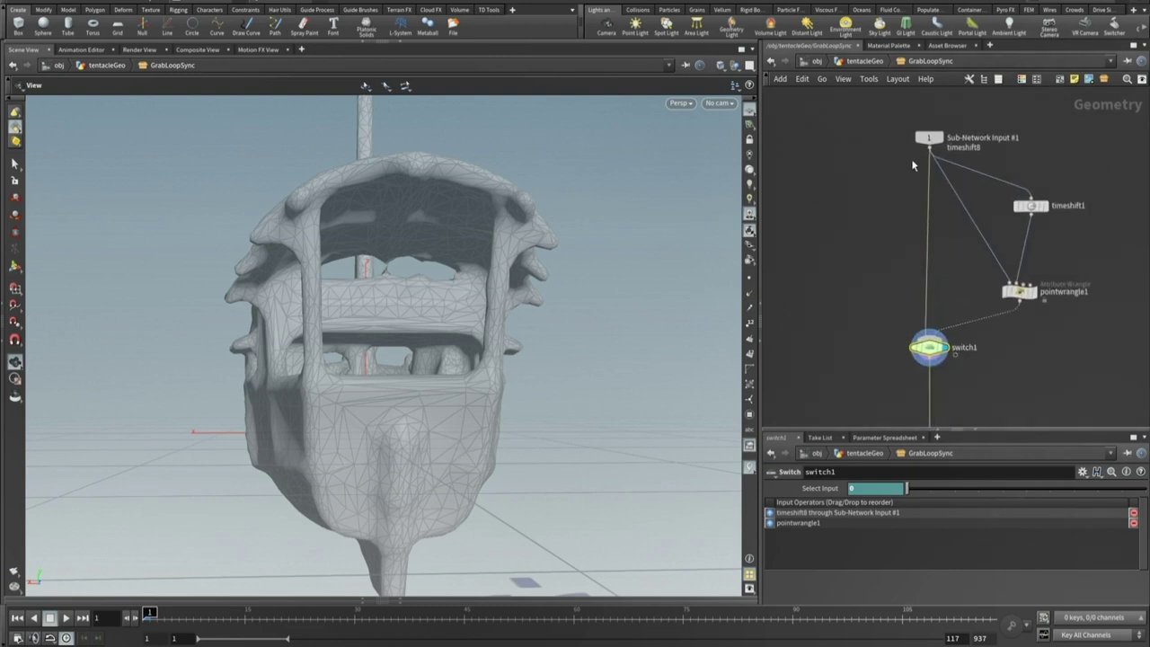
- Review the frame expression of timeshift1 and the lerp VEX code of pointwrangle1 in GrabLoopSync
click(1030, 206)
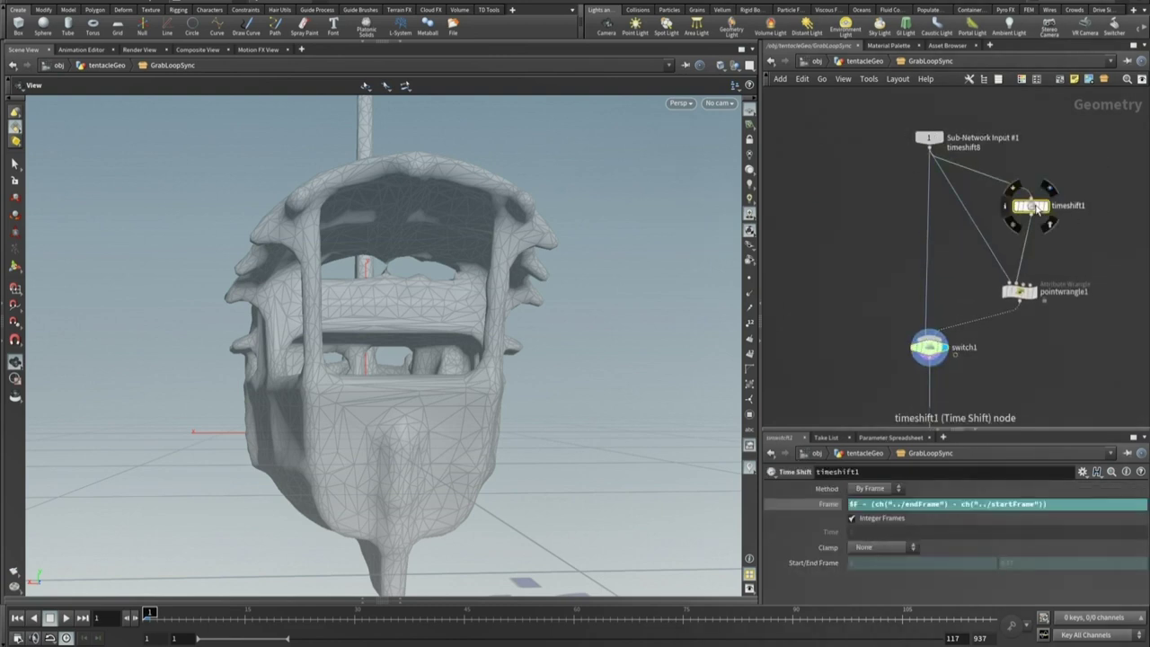
click(1030, 294)
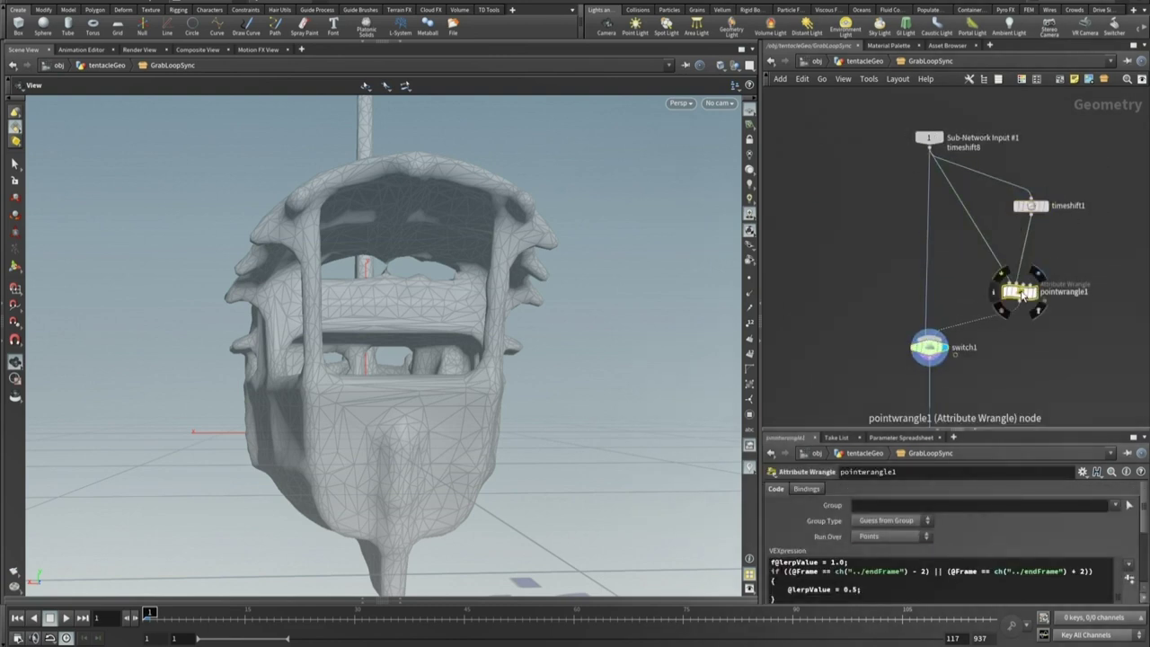
scroll(1066, 519, down, 2)
scroll(1130, 563, down, 3)
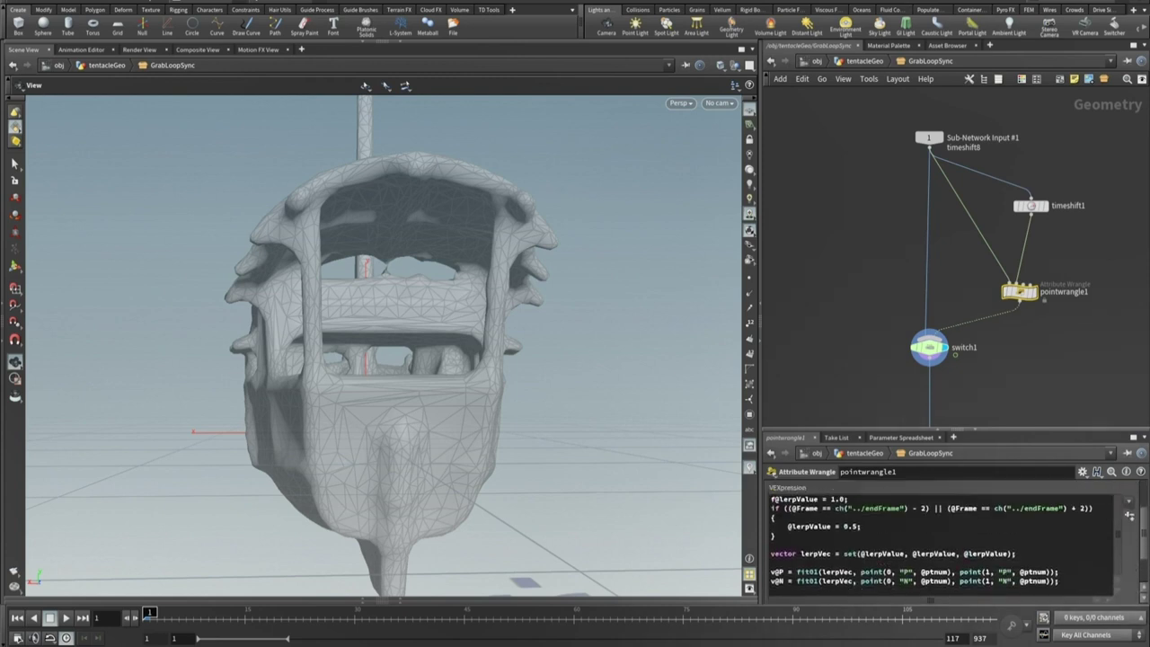
- Reveal the Select Input expression of switch1, check the output node, and return to the tentacleGeo network
click(930, 349)
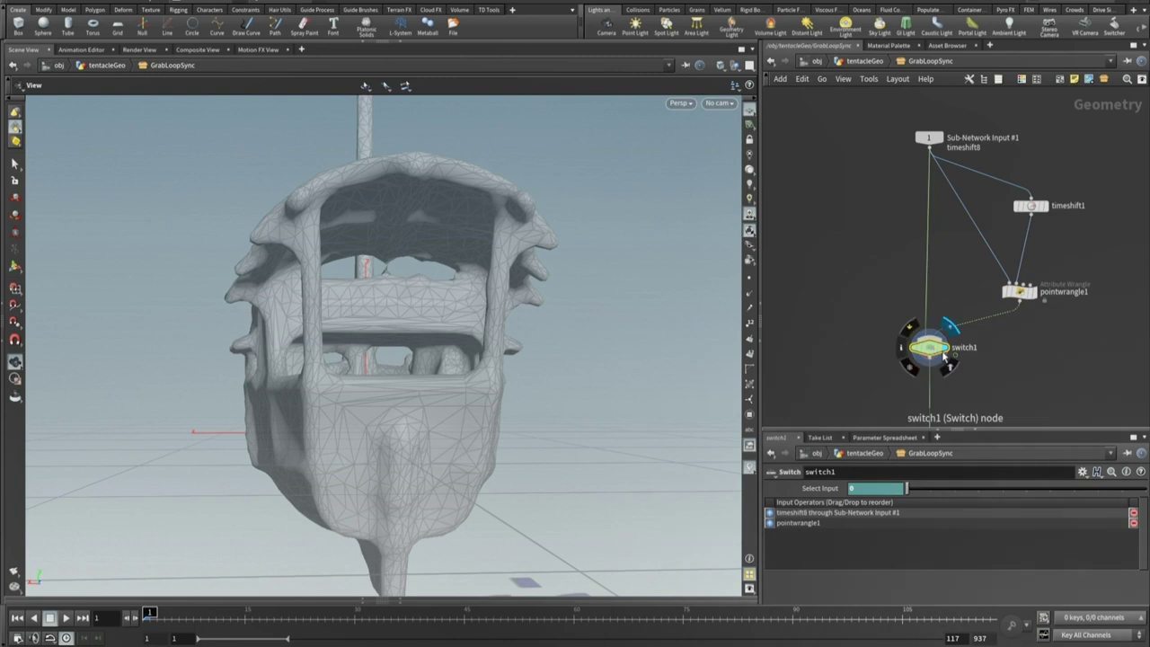
click(827, 487)
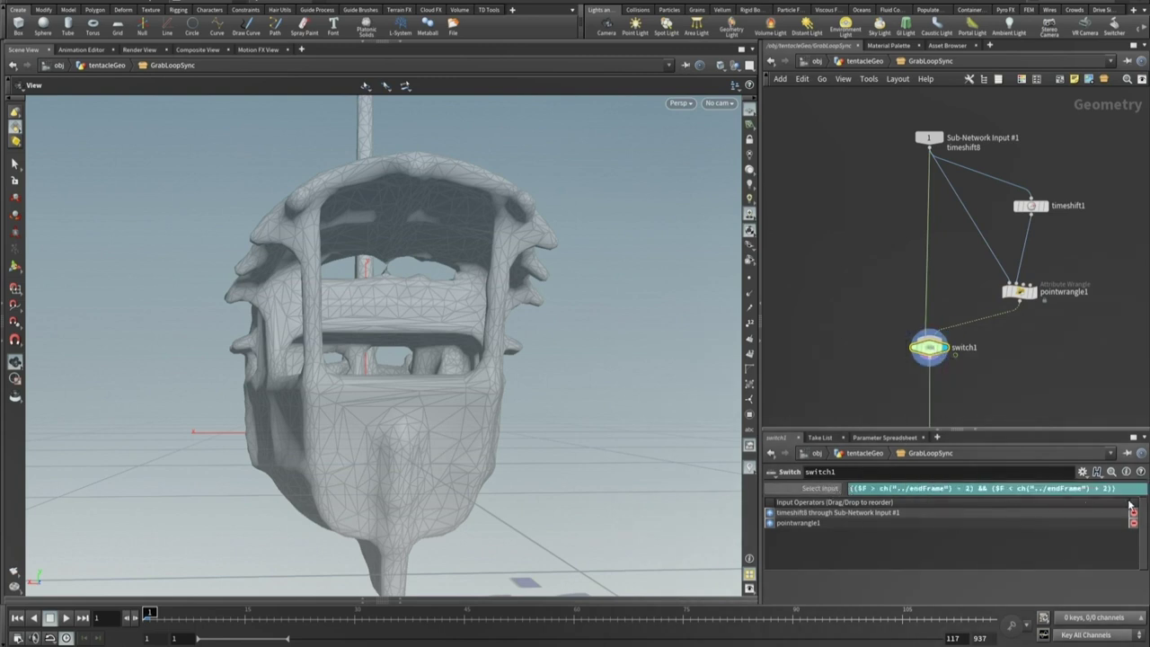
middle_drag(1093, 352, 1108, 203)
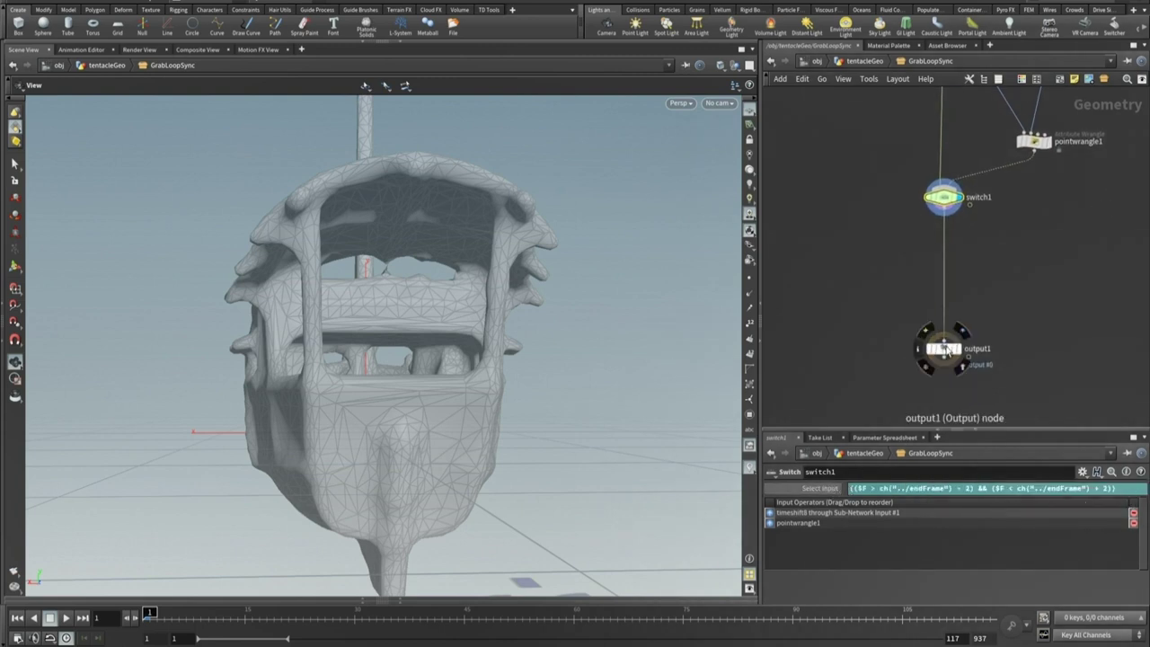
click(944, 350)
click(864, 63)
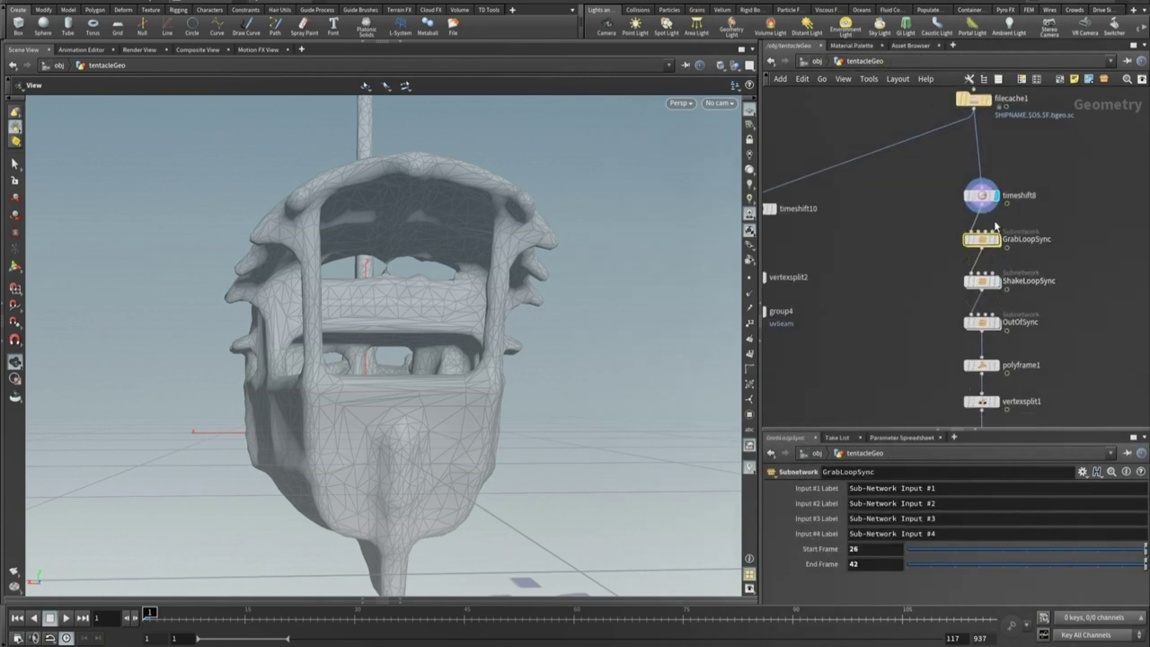
- Display polyframe1 below the OutOfSync subnetwork and review its tangent settings
mouse_move(988, 328)
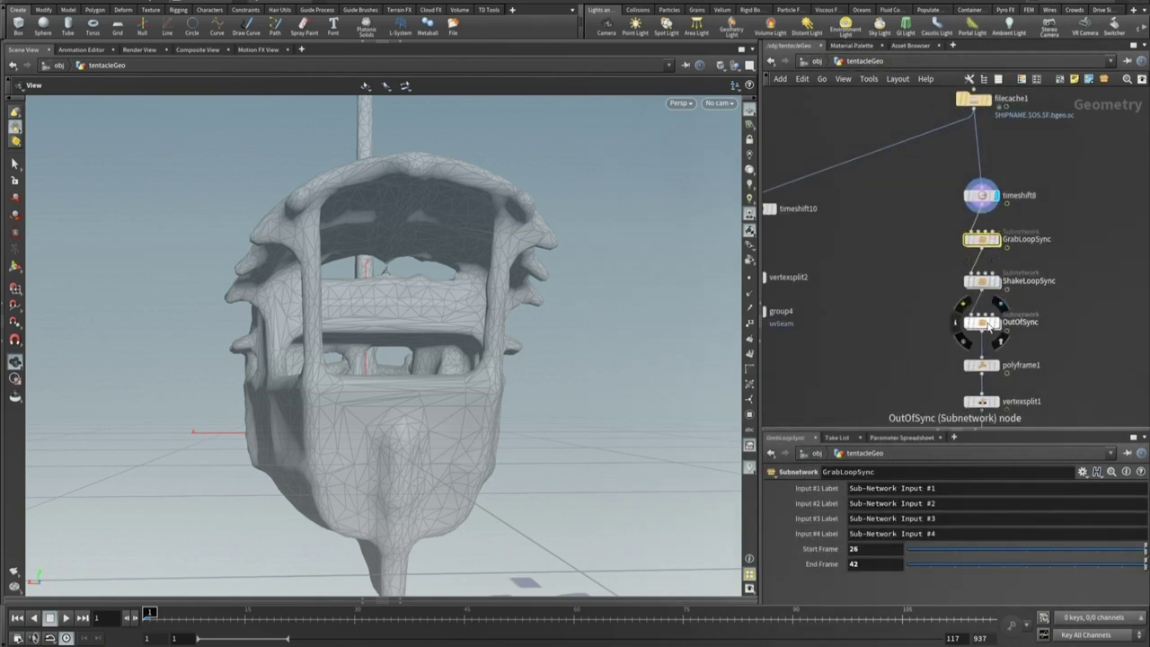
middle_drag(1055, 359, 1049, 255)
click(988, 262)
click(976, 262)
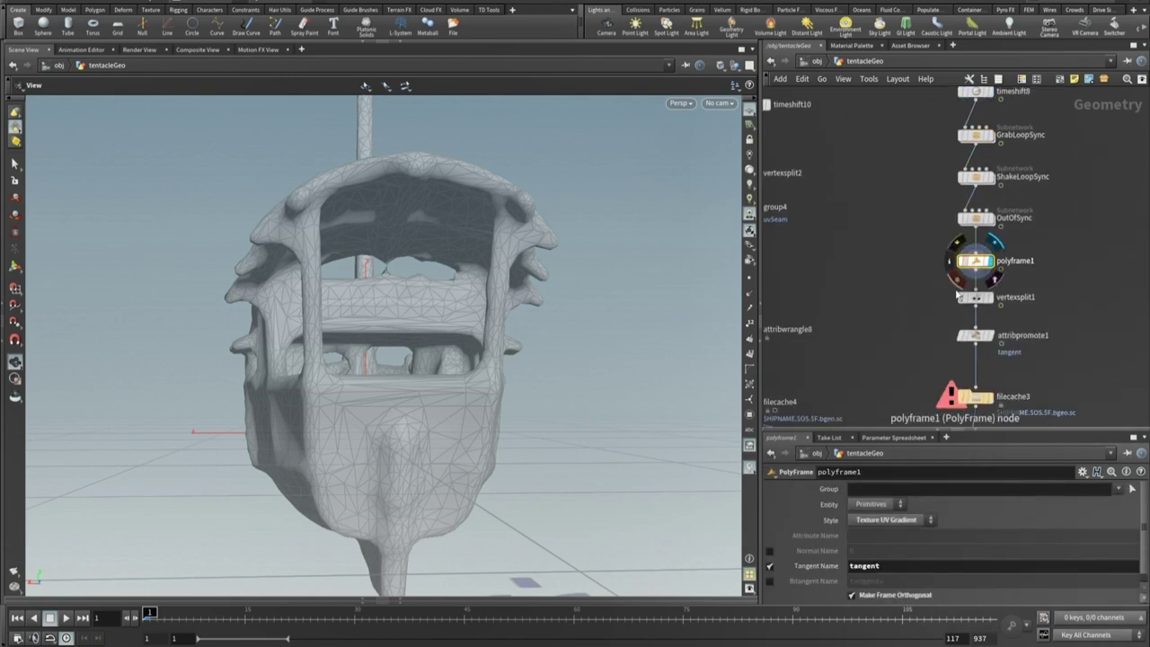
scroll(983, 554, down, 1)
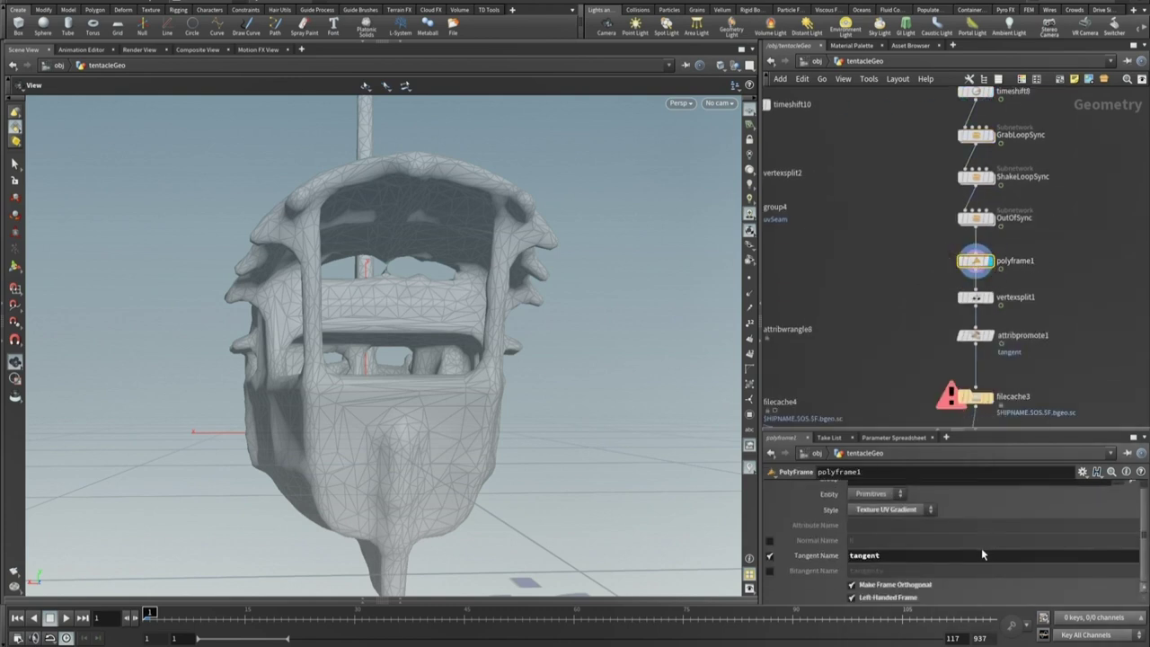
- Open the geometry spreadsheet and inspect the vertex attributes of polyframe1, vertexsplit1 and attribpromote1
click(401, 599)
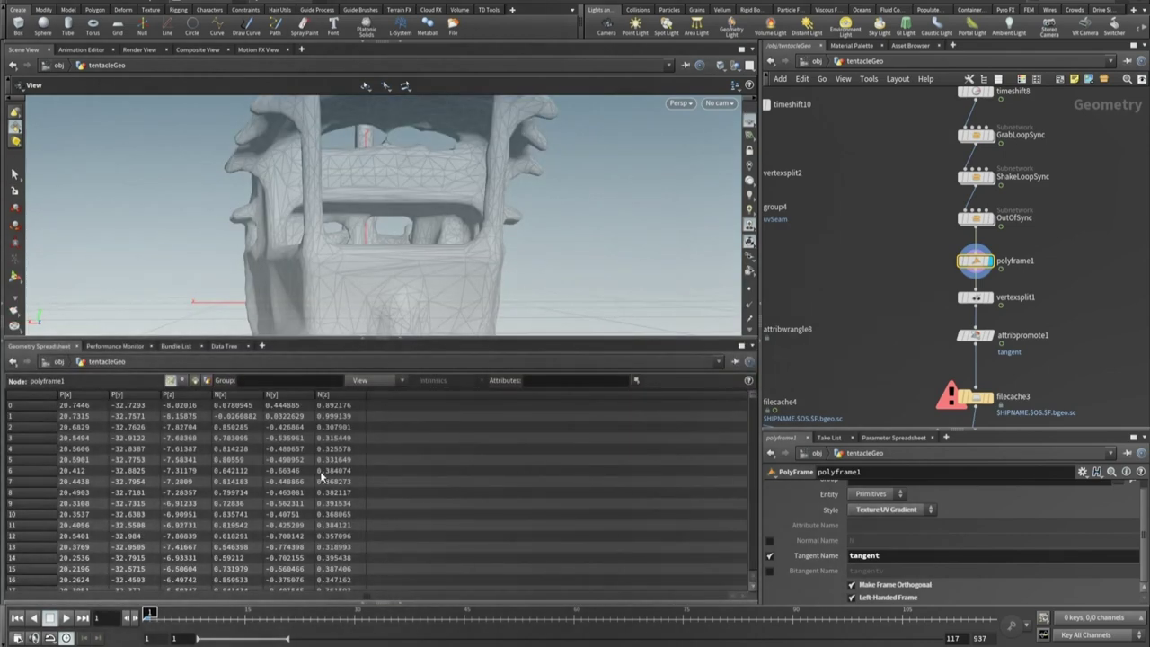
click(182, 381)
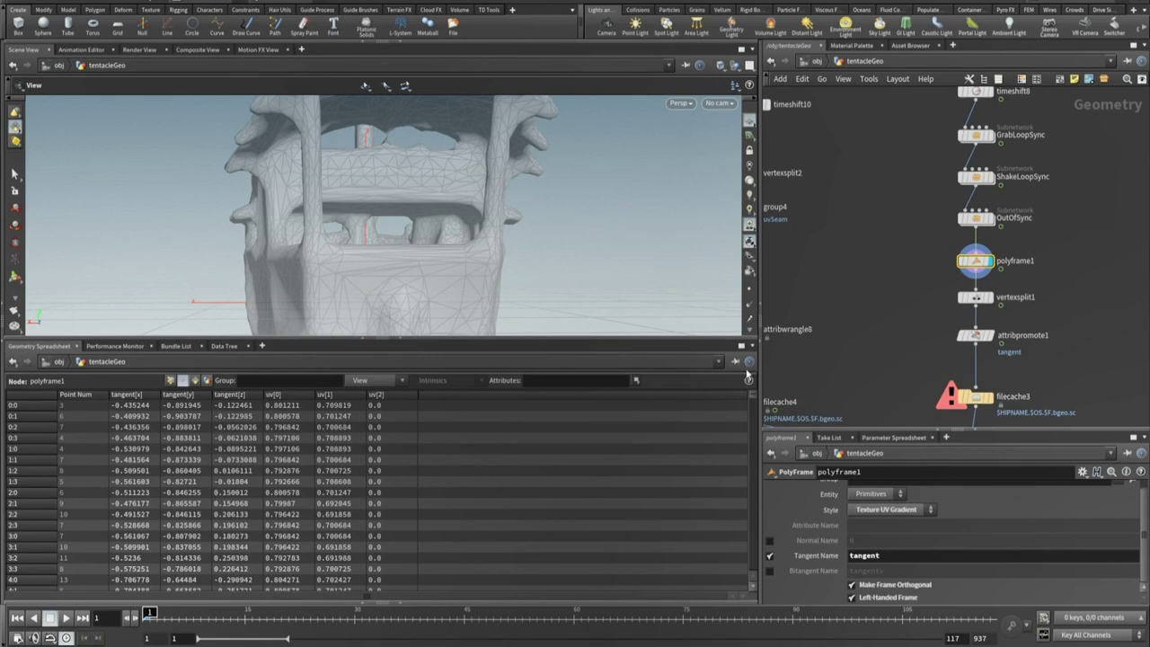
middle_drag(1115, 290, 1127, 259)
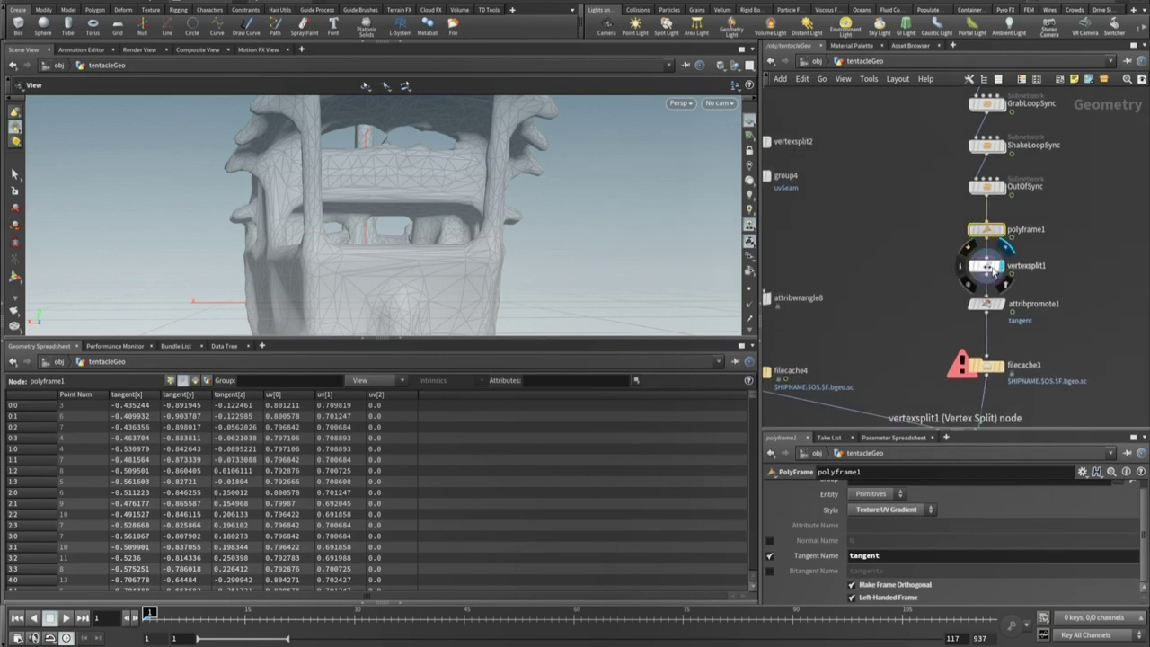
click(988, 272)
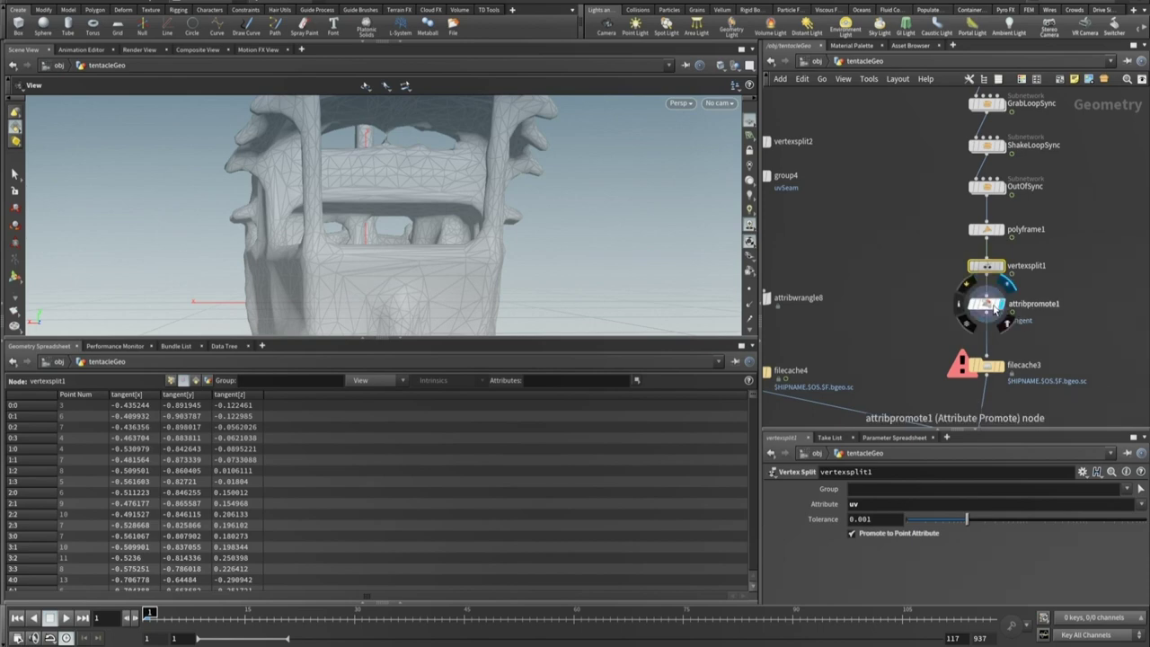
click(1020, 307)
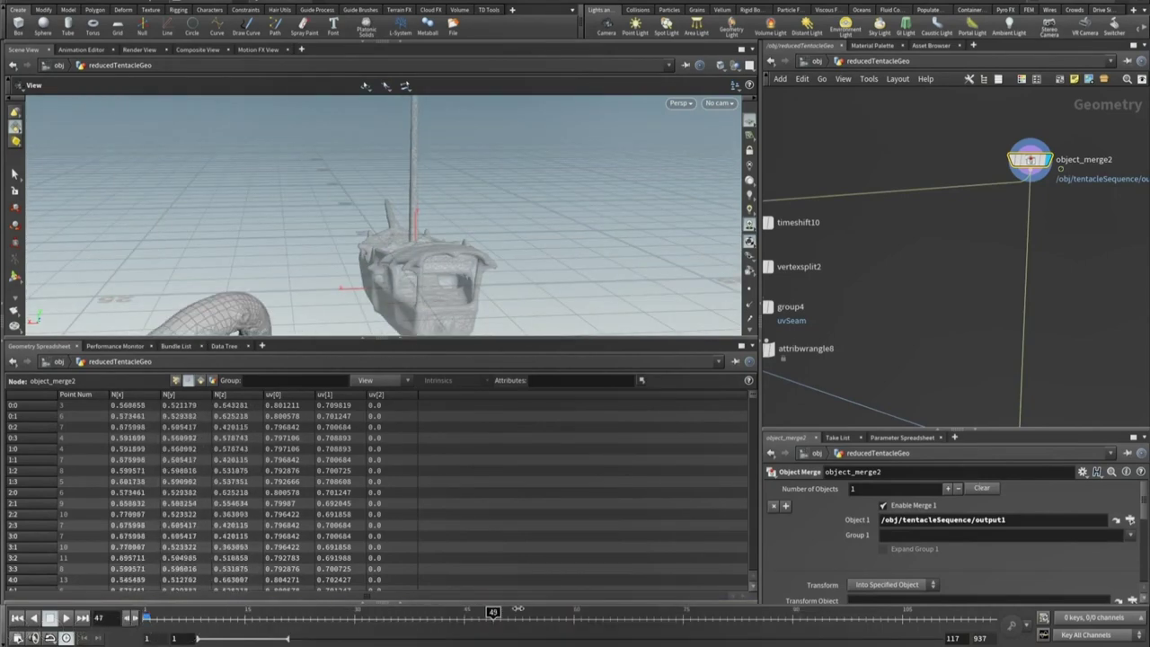
- Scrub reducedTentacleGeo to frame 96 and examine the tentacle wrapped around the ship up close
drag(636, 612, 838, 612)
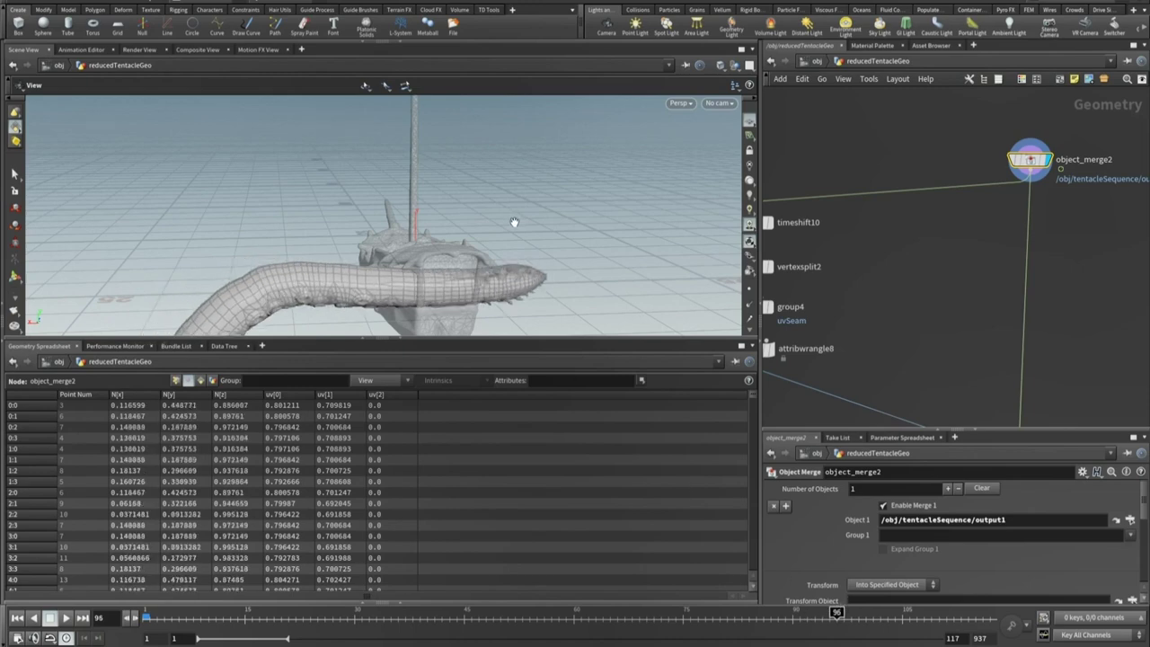
drag(514, 221, 432, 156)
right_drag(351, 199, 500, 162)
drag(482, 224, 459, 200)
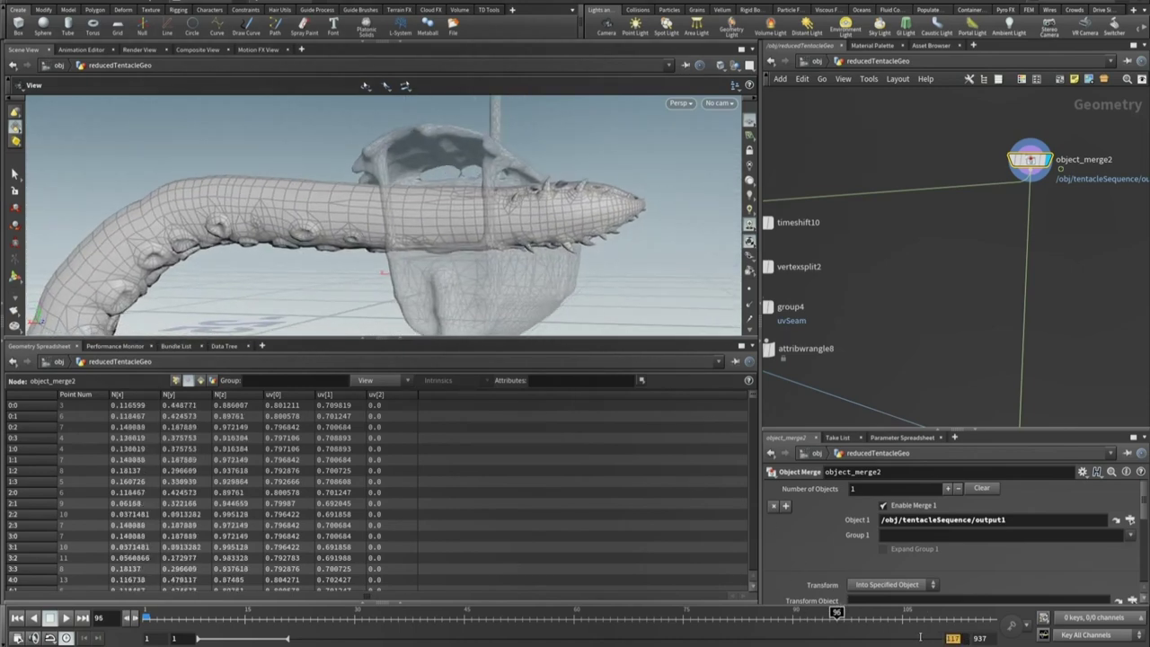
- Extend the playback range to end at frame 937 and scrub the tentacle sequence to frame 348
key(Return)
click(279, 611)
drag(278, 614, 459, 612)
- Display timeshift10 and examine it along with vertexsplit2 and group4 in the reducedTentacleGeo side branch
middle_drag(908, 288, 983, 261)
mouse_move(844, 194)
click(852, 171)
click(836, 194)
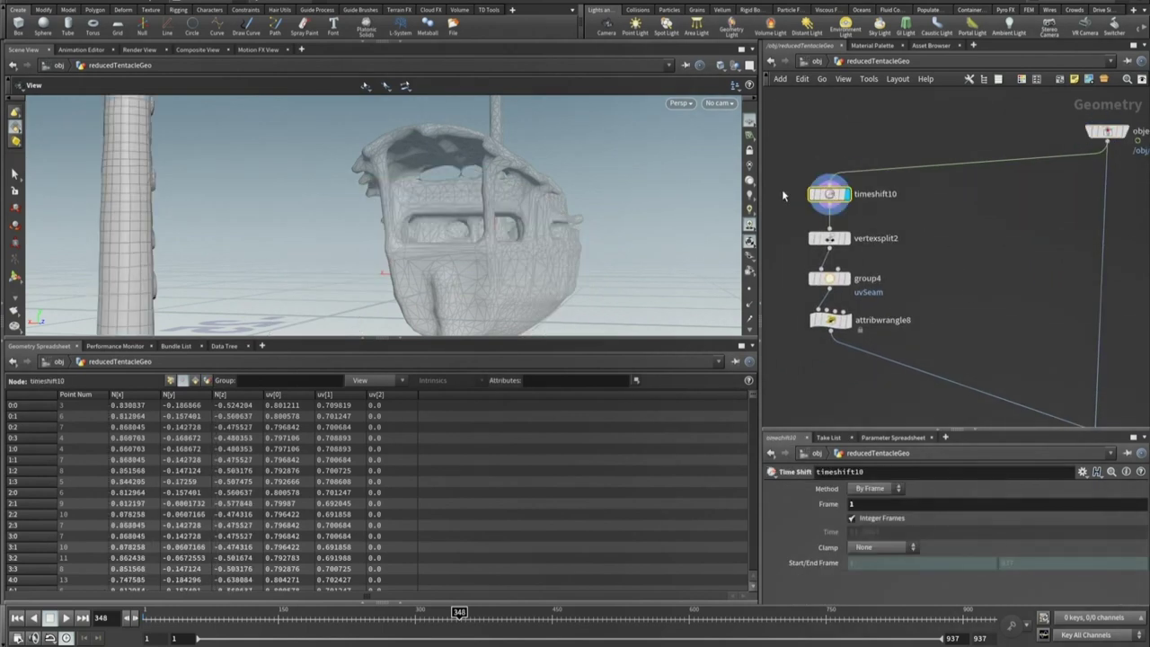
click(828, 238)
click(833, 281)
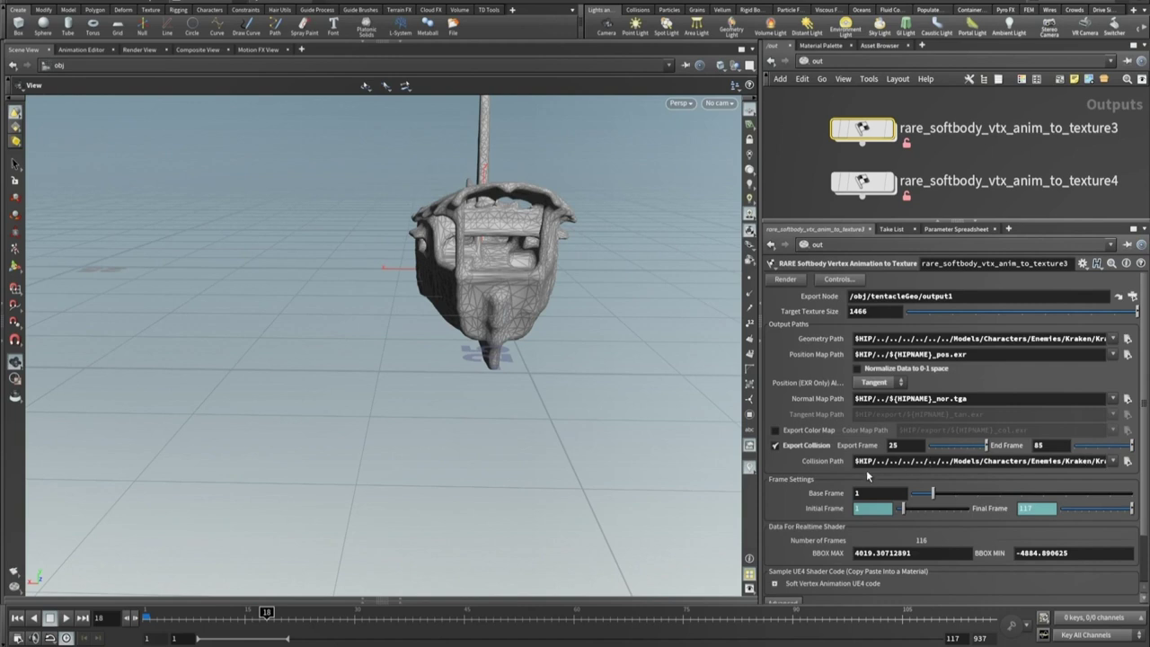
- Review the output path, frame and advanced export attribute settings of rare_softbody_vtx_anim_to_texture3
scroll(831, 525, down, 2)
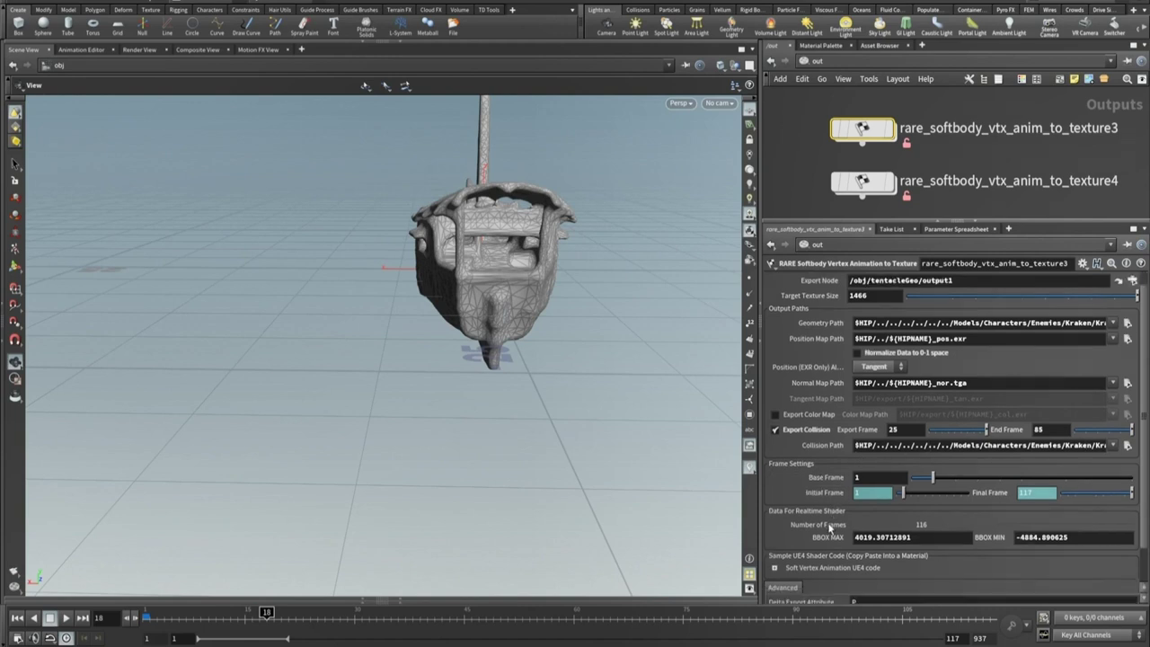
scroll(826, 528, down, 1)
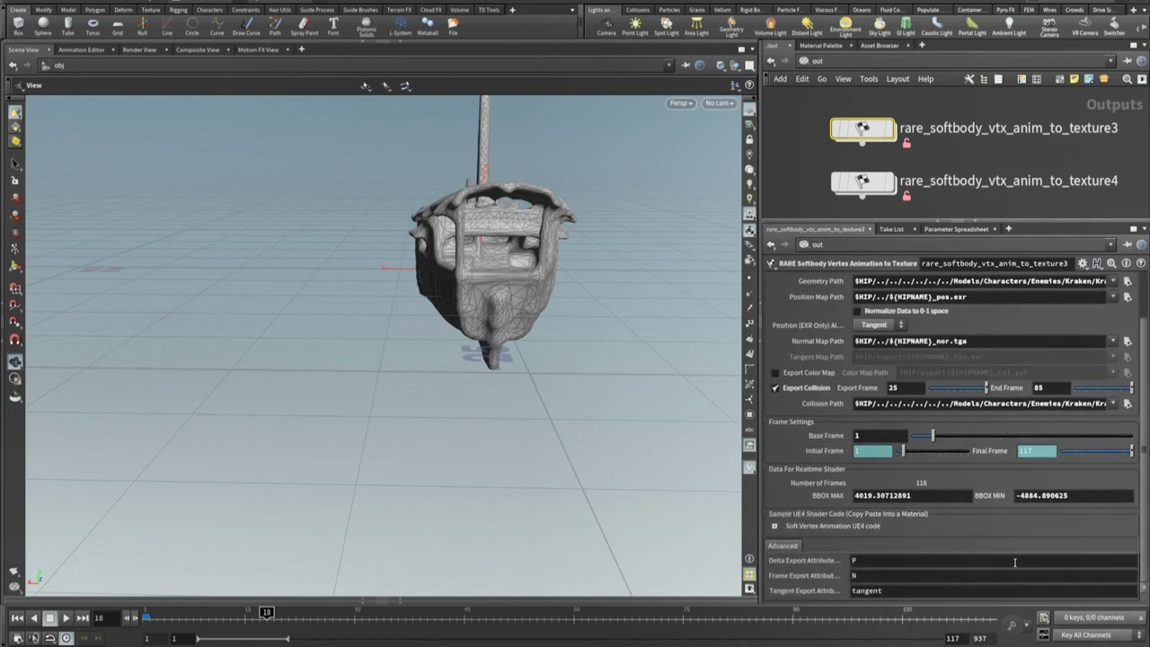
scroll(844, 566, up, 2)
- Open the contents of rare_softbody_vtx_anim_to_texture3 and enlarge the network pane to show the SOFT node group
key(h)
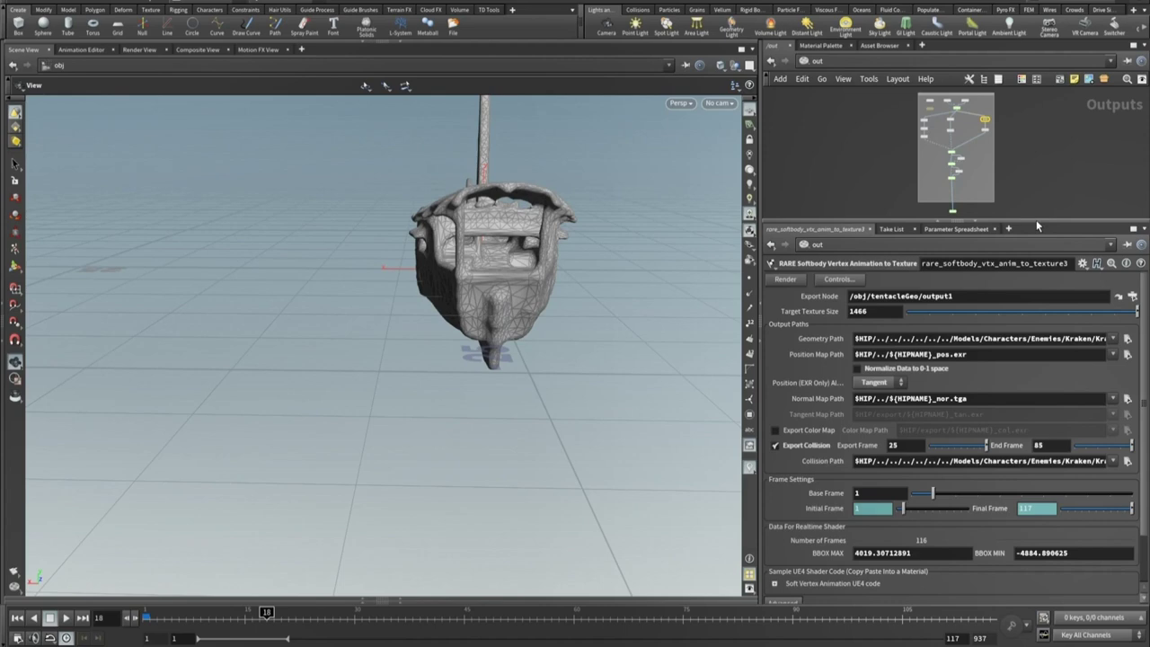
key(i)
drag(1040, 221, 1012, 471)
scroll(1033, 341, up, 4)
scroll(1041, 325, up, 2)
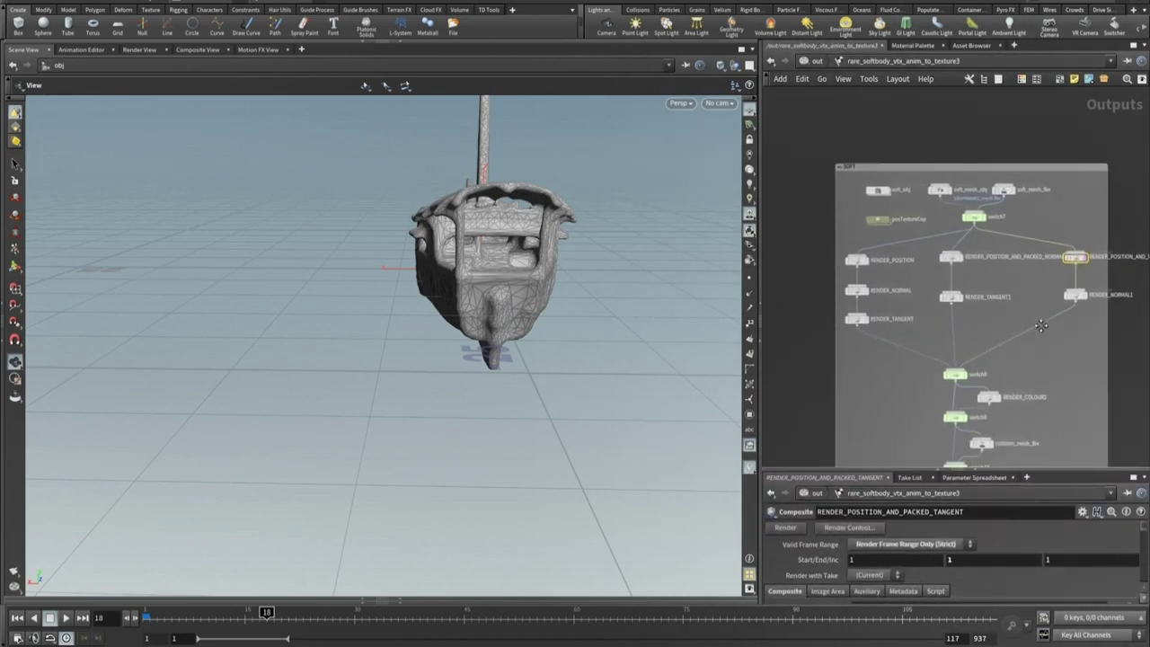
scroll(1040, 325, up, 2)
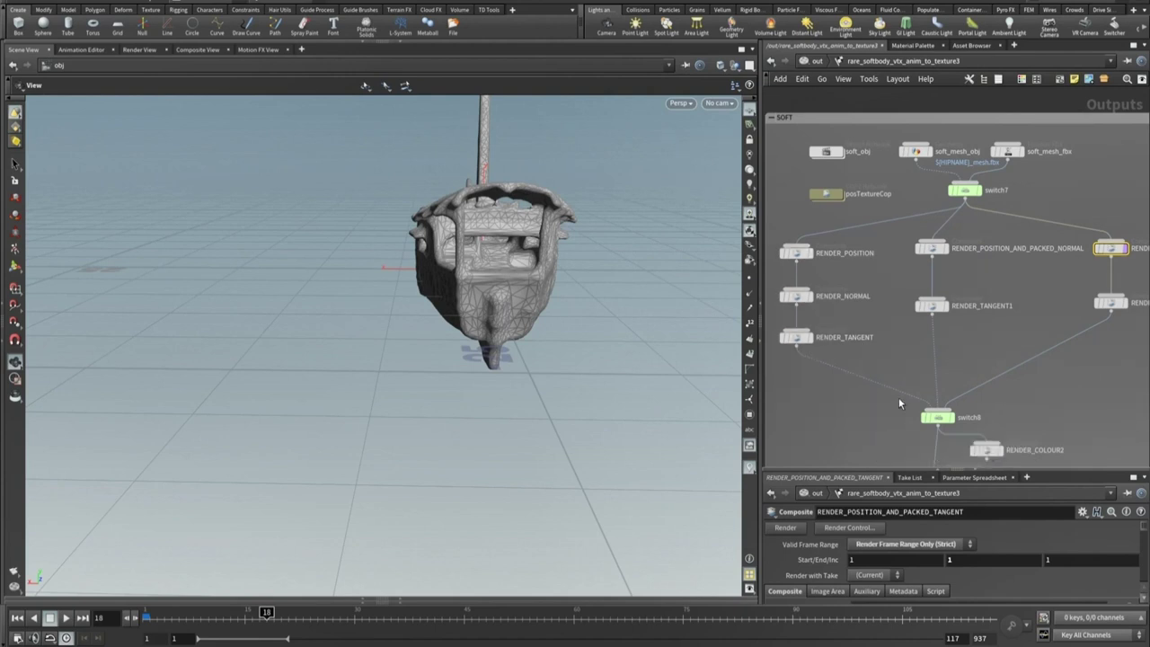
- Examine switch8 and the RENDER_POSITION_AND_PACKED_TANGENT and RENDER_NORMAL1 composite nodes
click(937, 417)
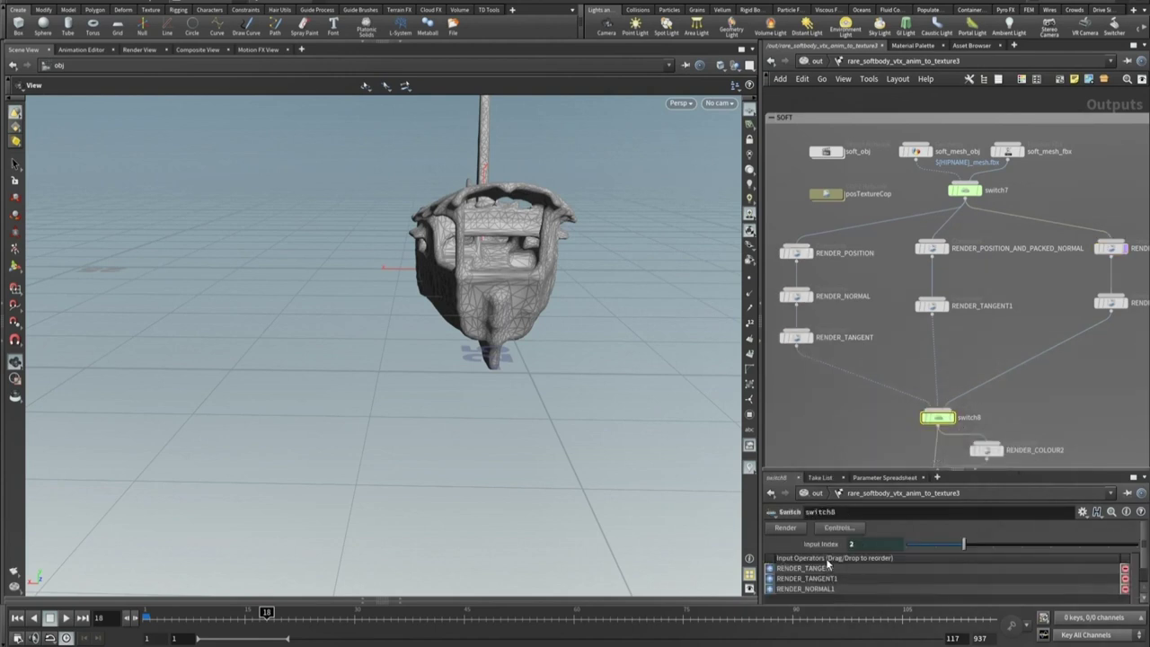
middle_drag(1041, 362, 1021, 387)
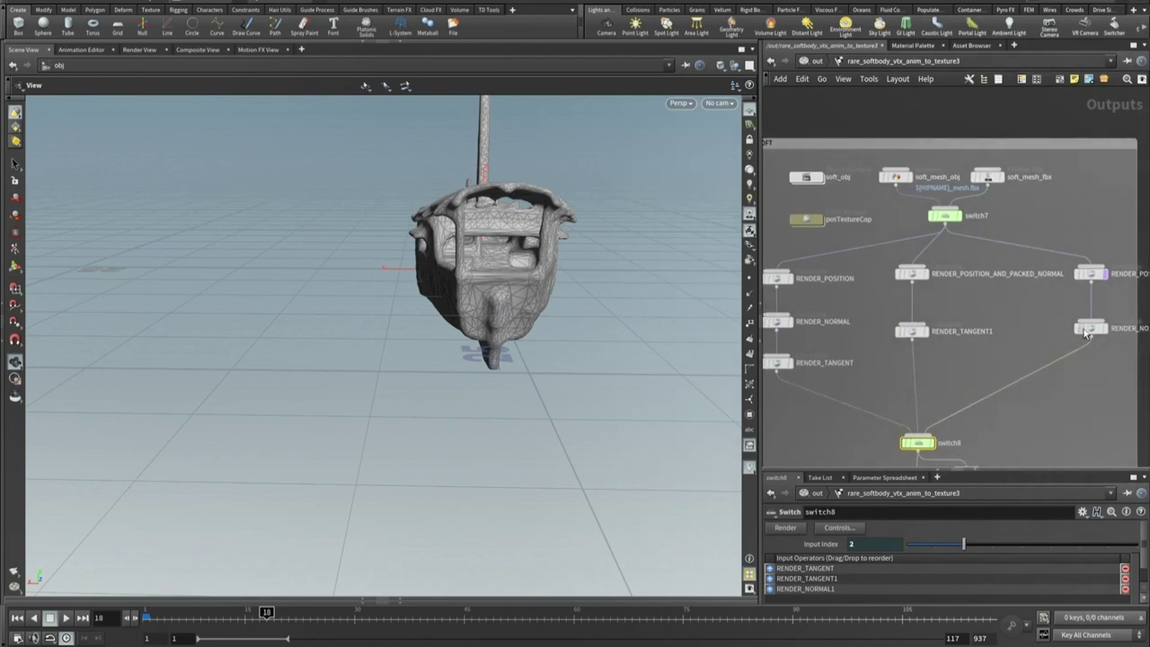
middle_drag(1067, 216, 942, 203)
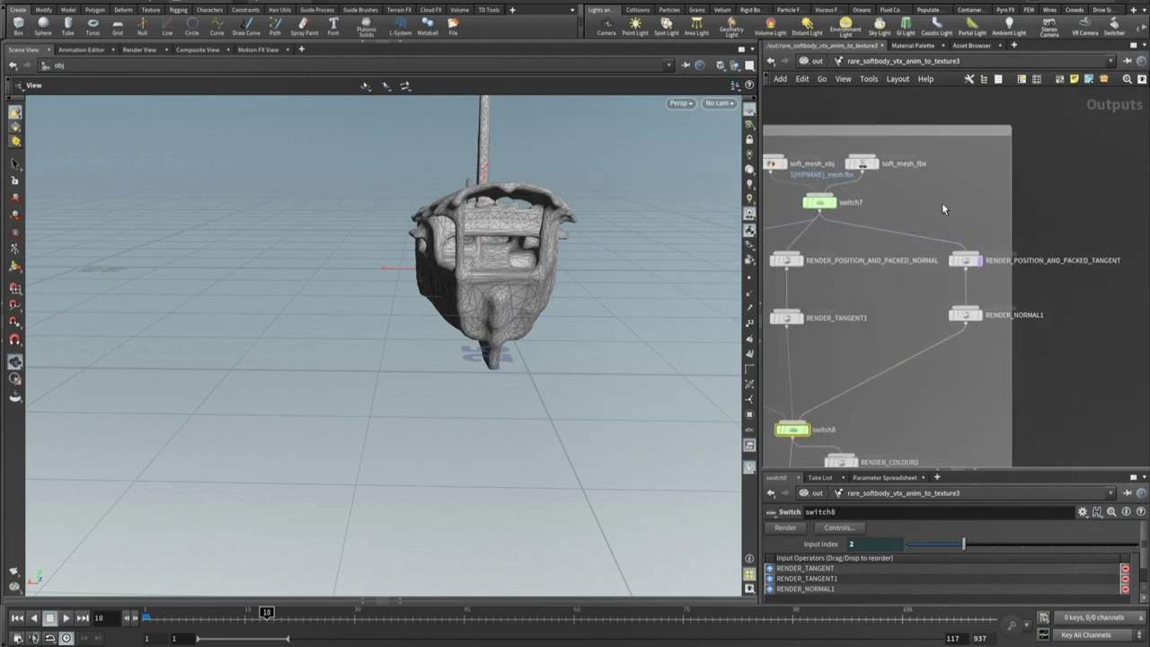
click(960, 262)
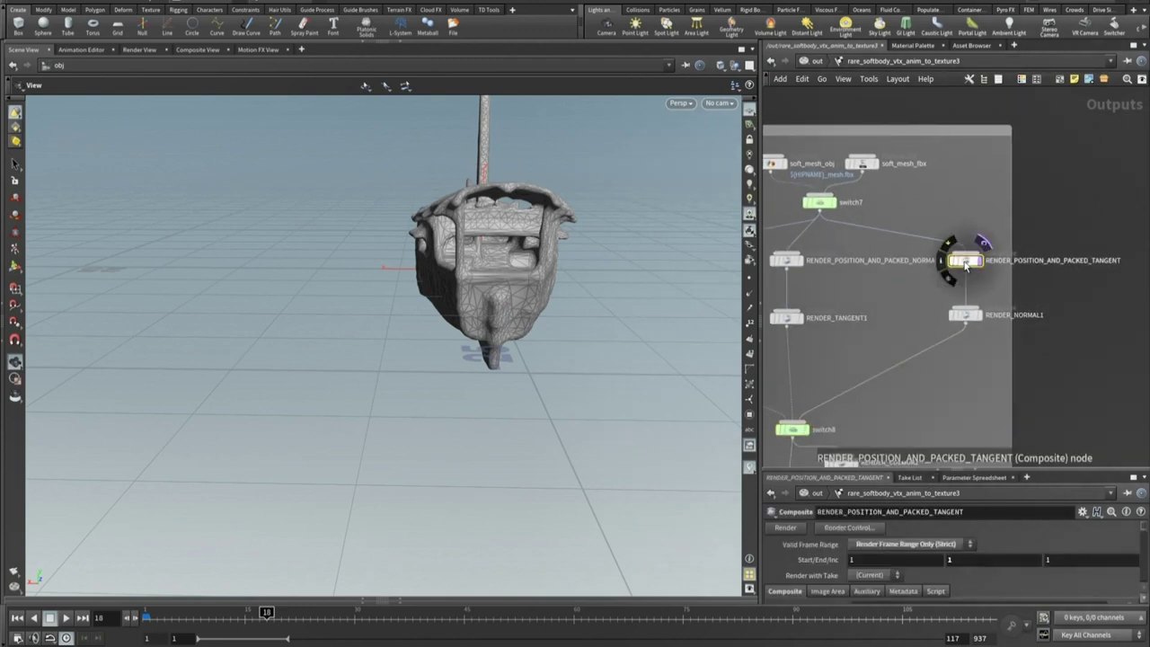
click(966, 316)
- Review the mesh export settings of the soft_mesh_obj and soft_mesh_fbx nodes
middle_drag(857, 279, 1044, 325)
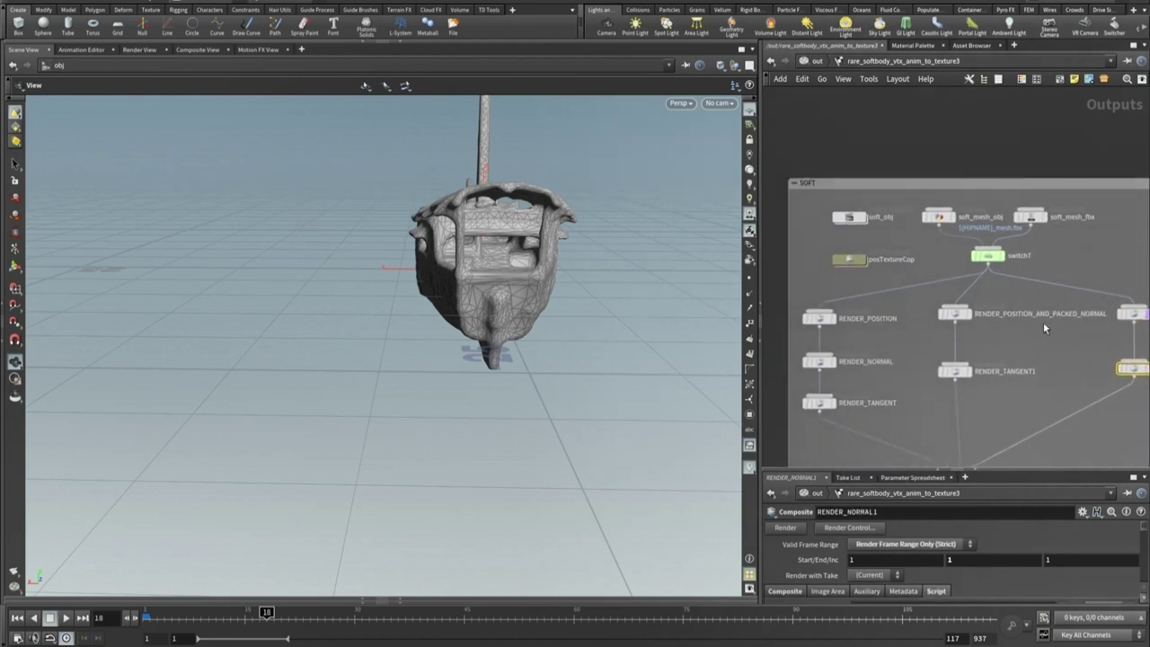
click(937, 218)
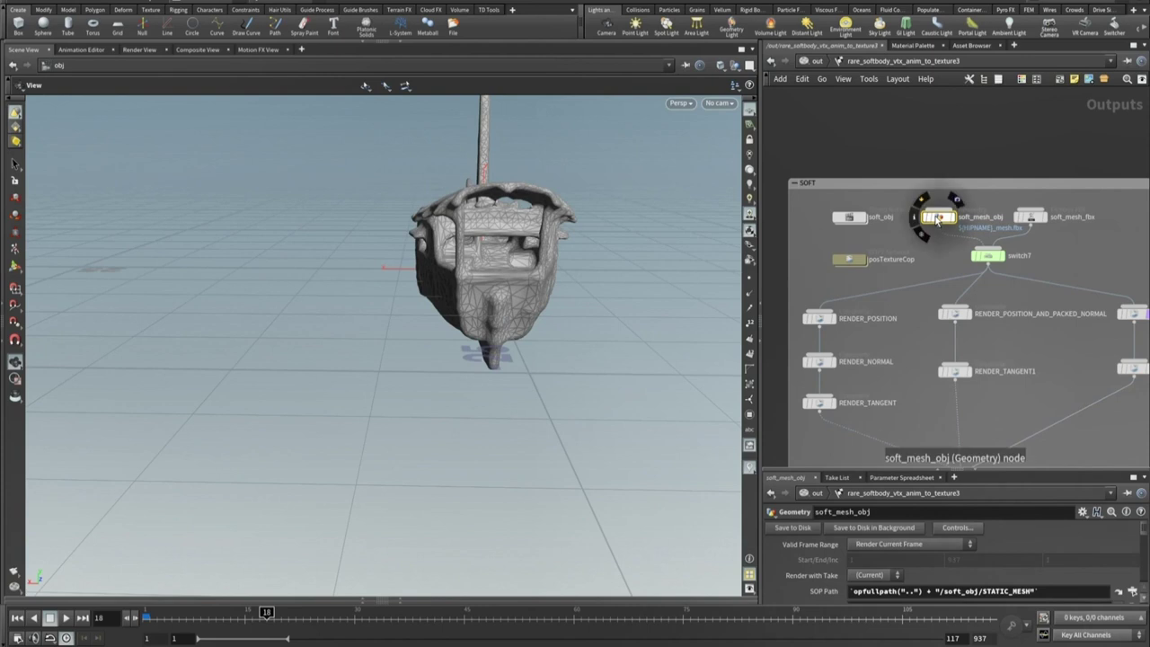
click(1033, 219)
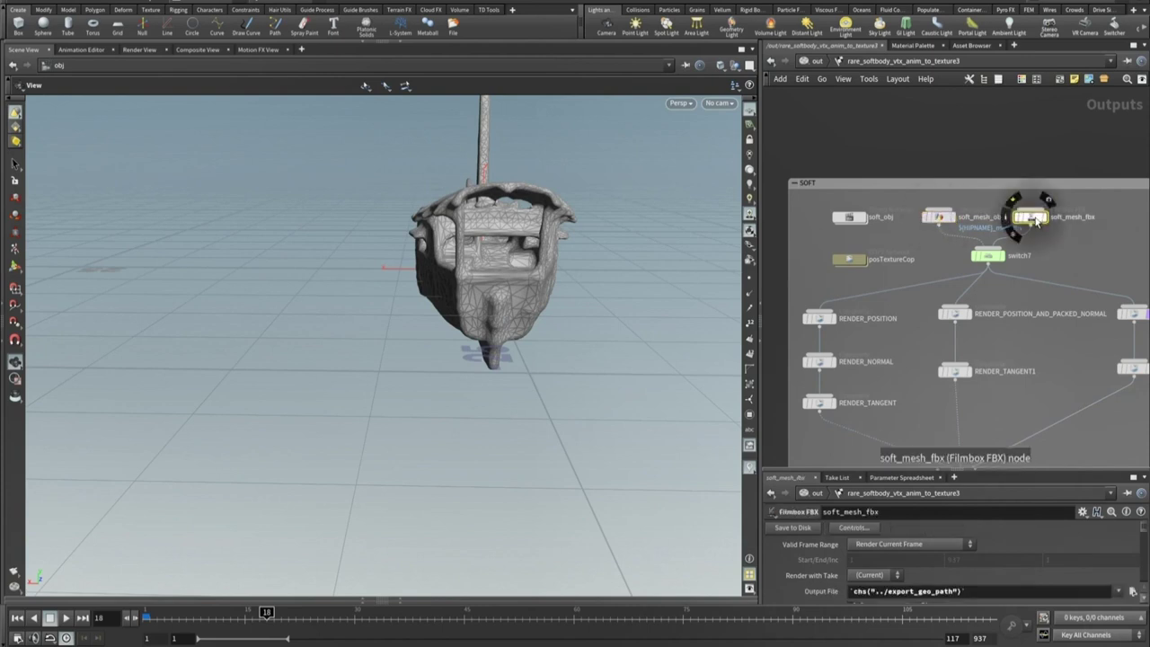
- Open the soft_obj network and go into its COLLISION_MESH geometry object
scroll(1036, 220, up, 2)
scroll(1036, 220, up, 1)
middle_drag(905, 260, 1056, 254)
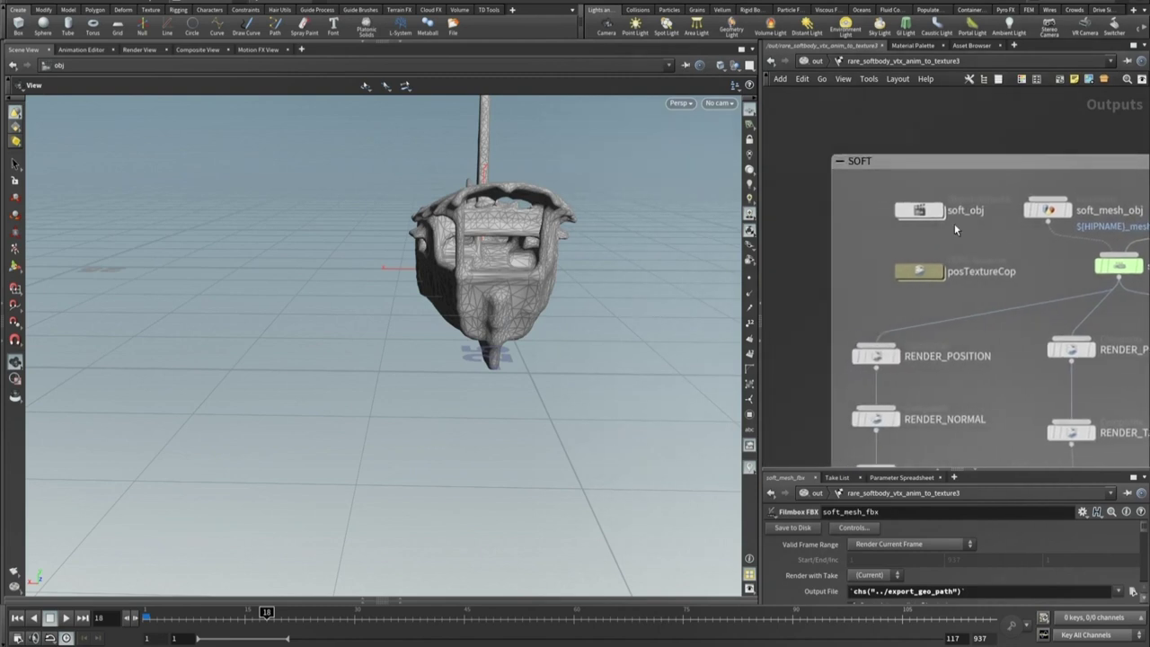
click(920, 213)
double_click(921, 213)
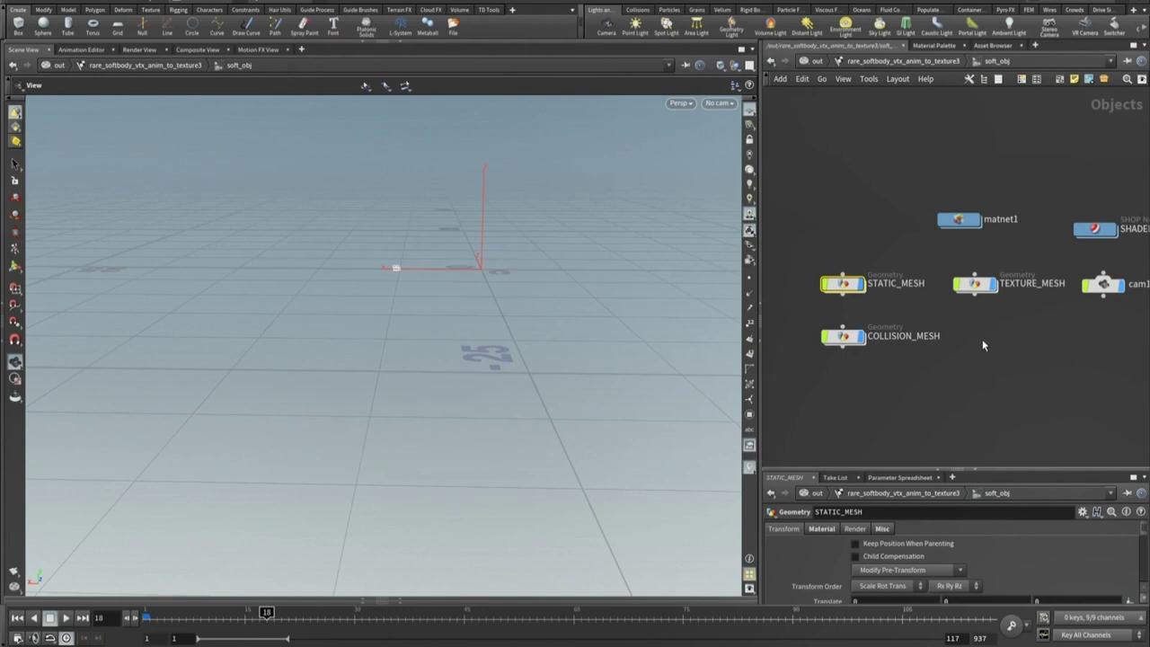
double_click(830, 337)
- Display object_merge1 at the start of the COLLISION_MESH network and show its parameters
middle_drag(1048, 180, 1050, 223)
scroll(1000, 142, up, 3)
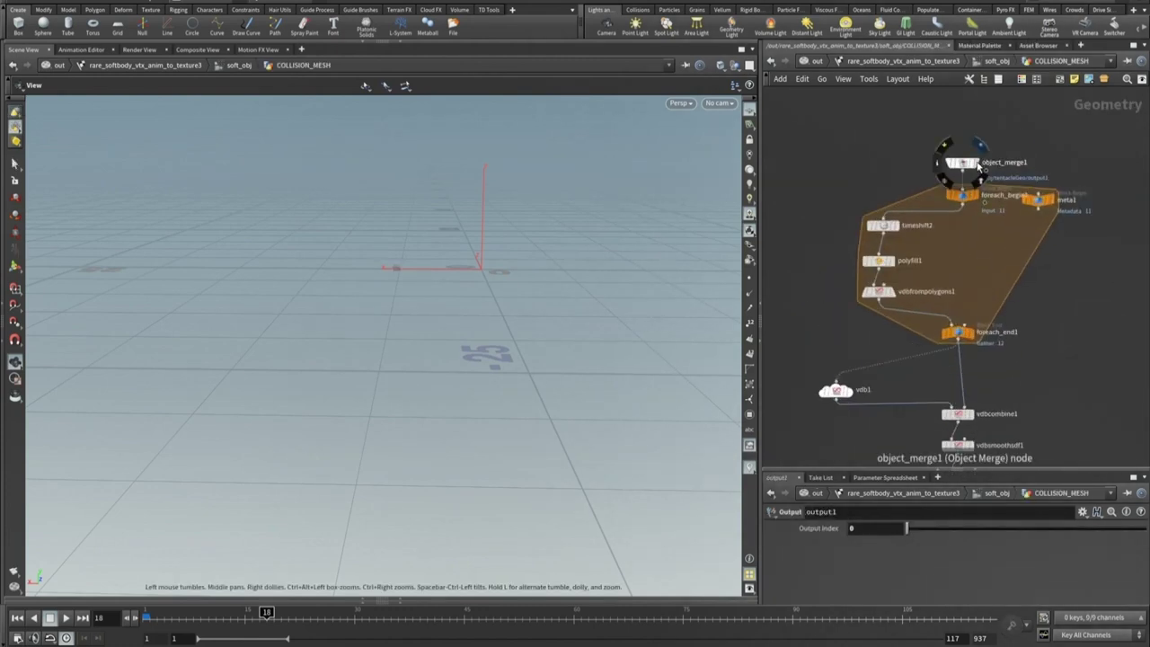
click(981, 145)
click(963, 164)
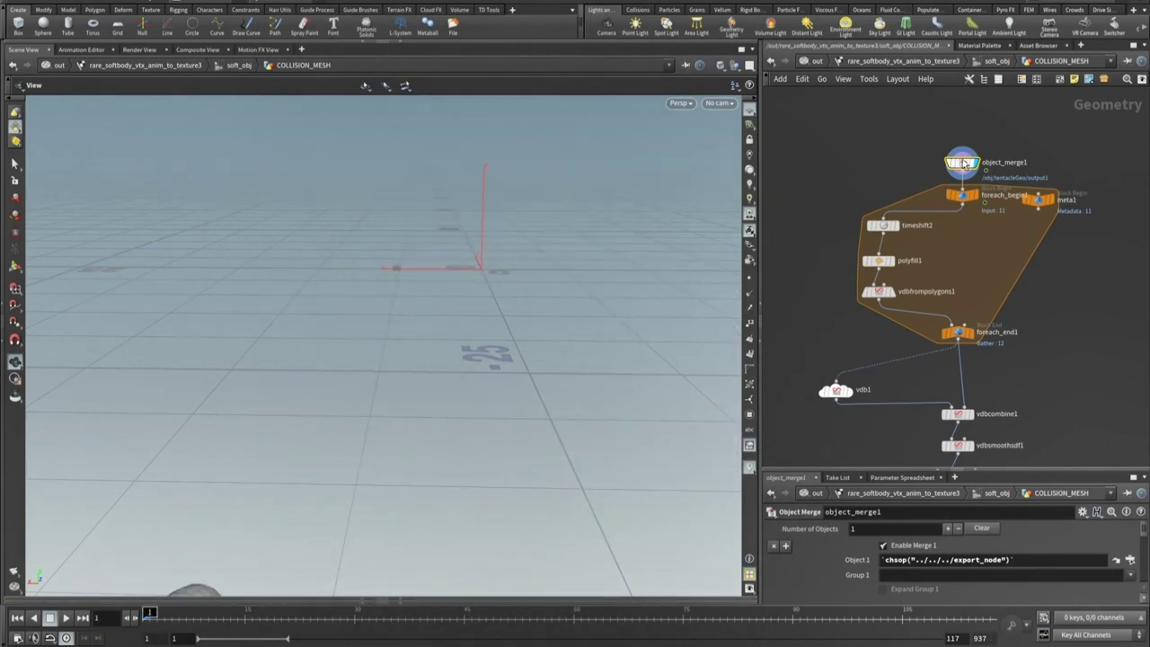
- Step the display through the for-each block, from foreach_begin1 via timeshift2, polyfill1 and vdbfrompolygons1 to foreach_end1, and examine the whole tentacle VDB
click(966, 194)
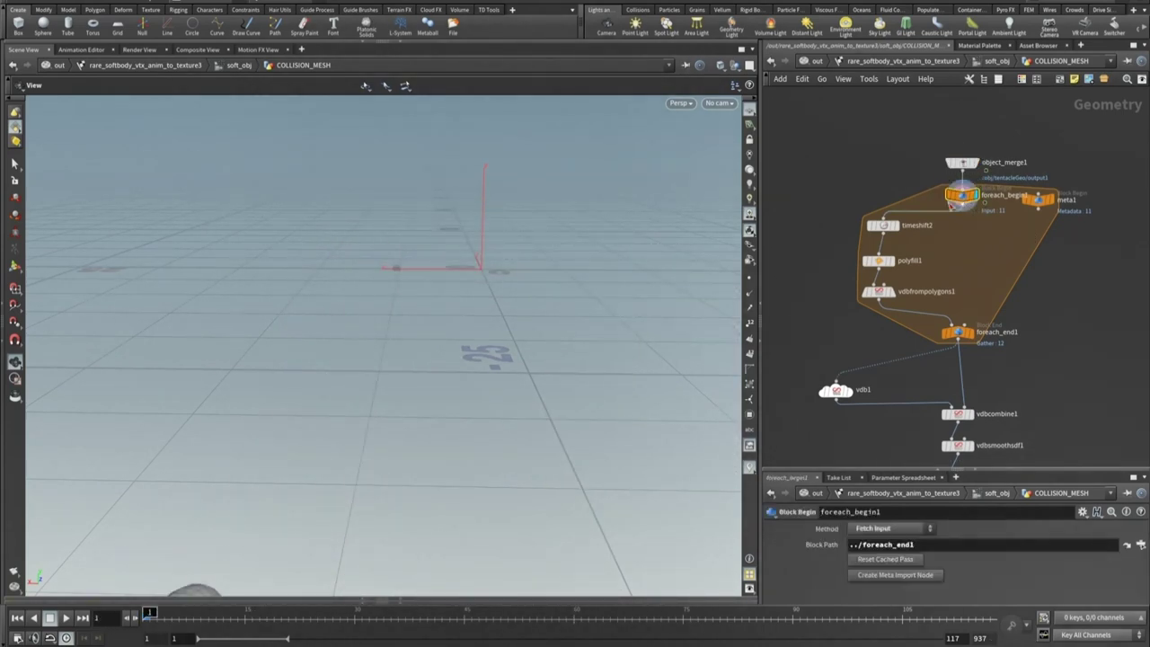
click(882, 231)
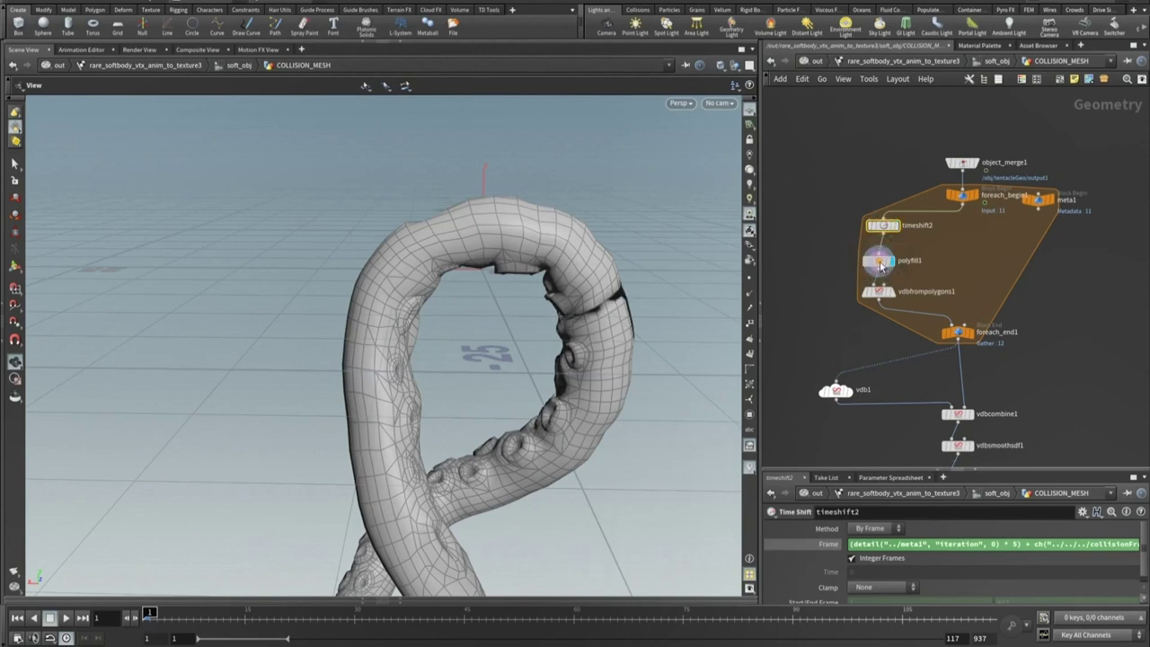
click(878, 260)
click(879, 291)
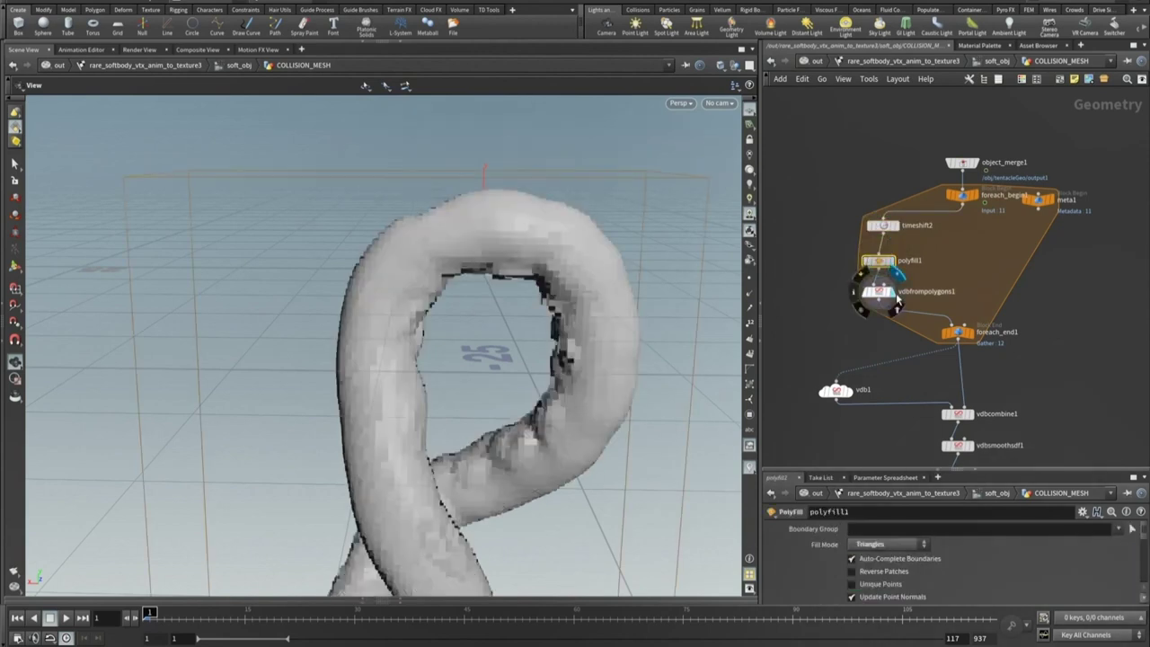
click(961, 334)
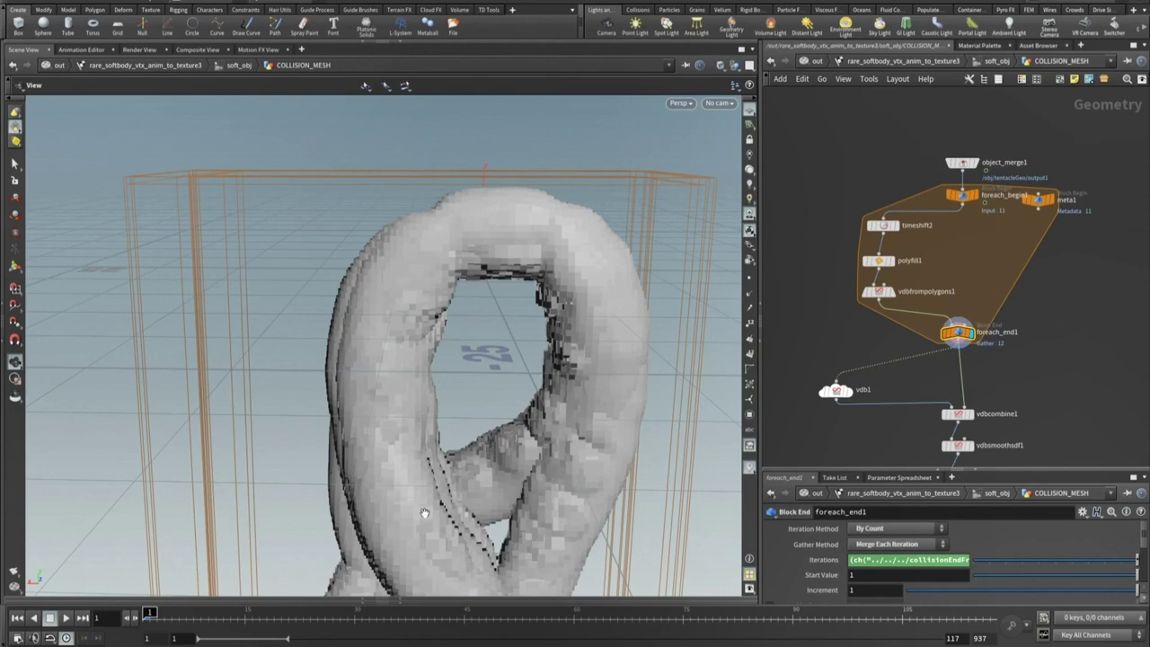
middle_drag(582, 446, 590, 270)
right_drag(590, 269, 432, 322)
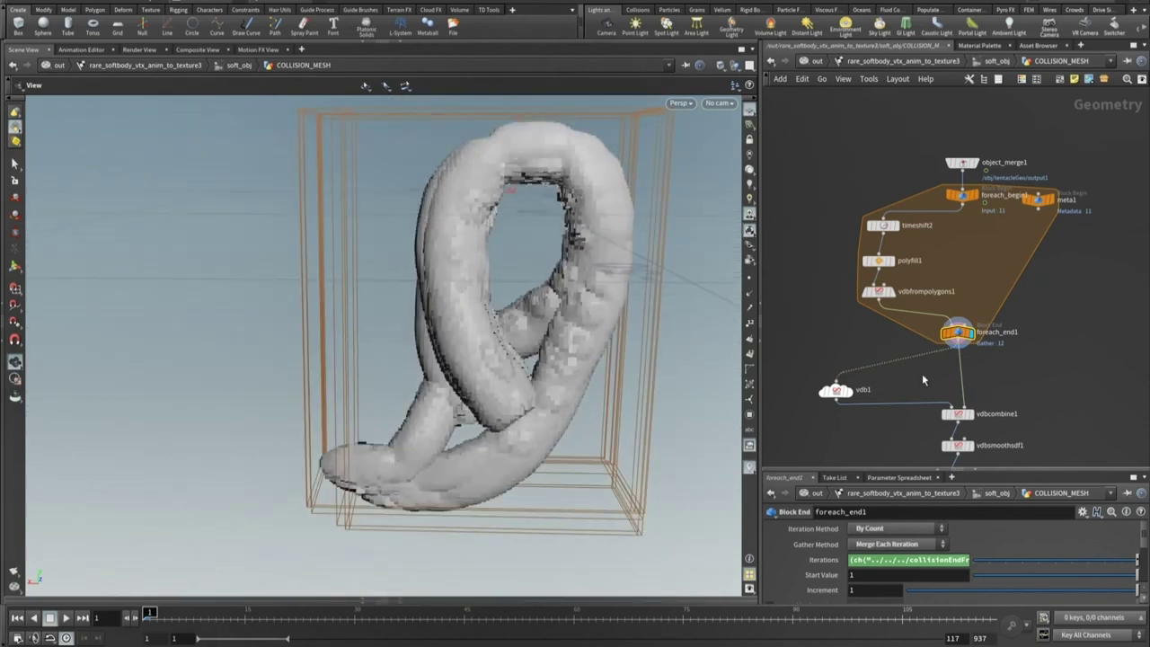
- Display the vdbcombine1, vdbsmoothsdf1 and polyreduce1 nodes one after another to examine the merged, smoothed and reduced collision mesh
middle_drag(922, 373, 934, 282)
click(974, 322)
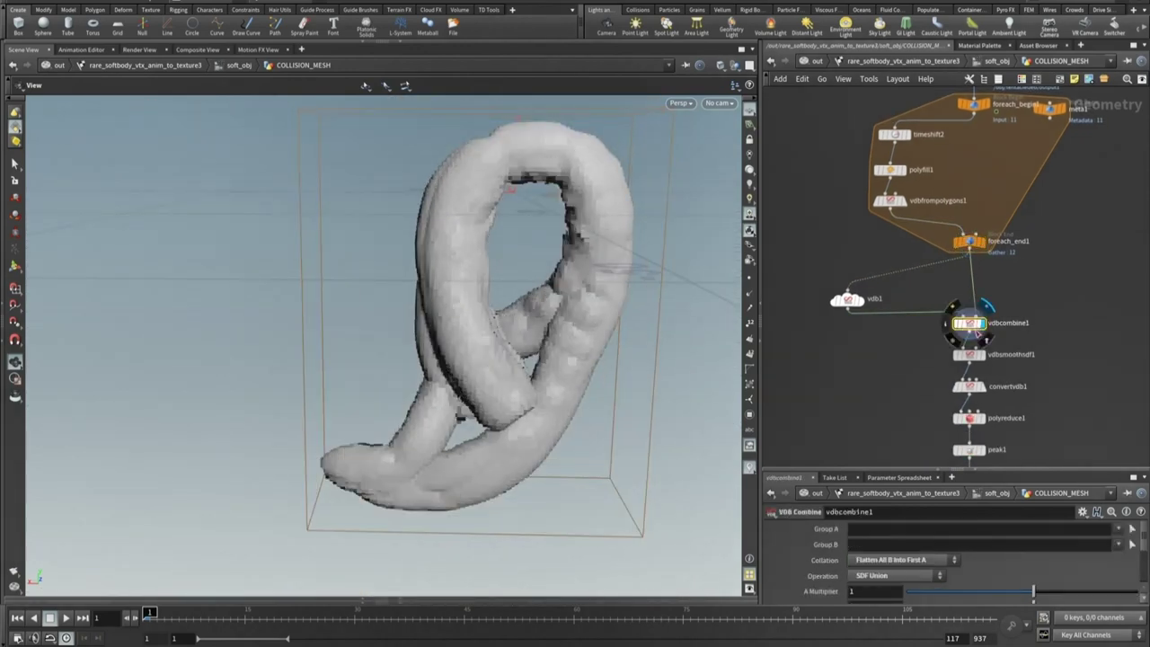
click(988, 355)
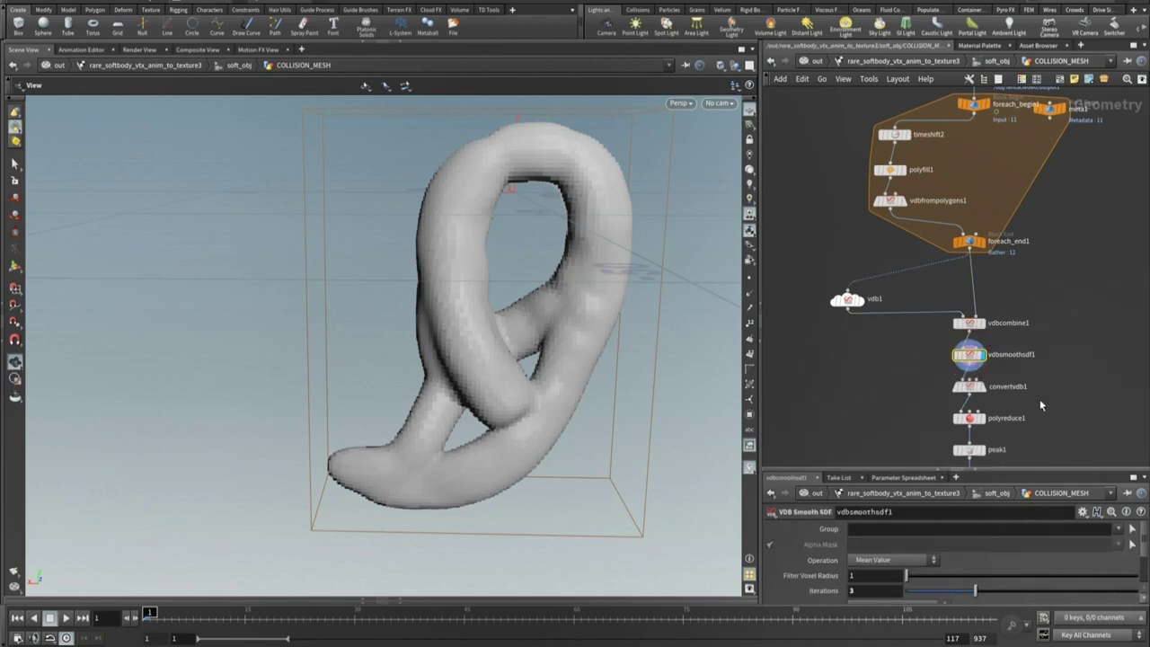
middle_drag(1031, 398, 1042, 290)
click(973, 316)
middle_drag(1042, 396, 1057, 312)
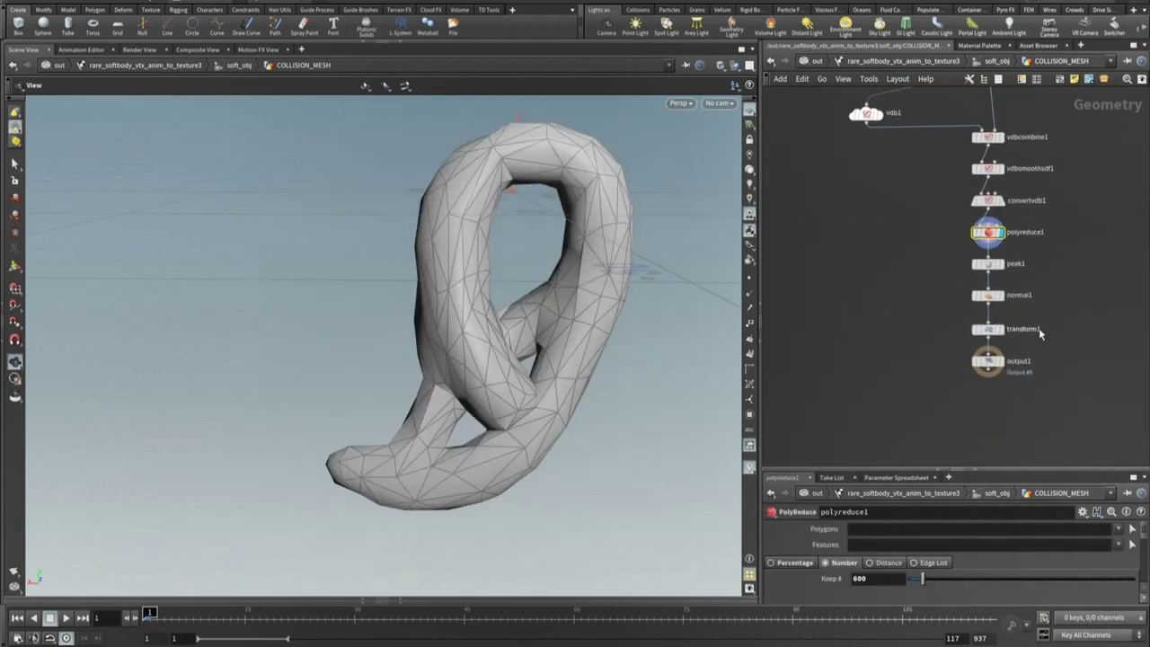
- Display the output1 and transform1 nodes and frame the transformed collision mesh alongside the tentacle geometry
click(1003, 364)
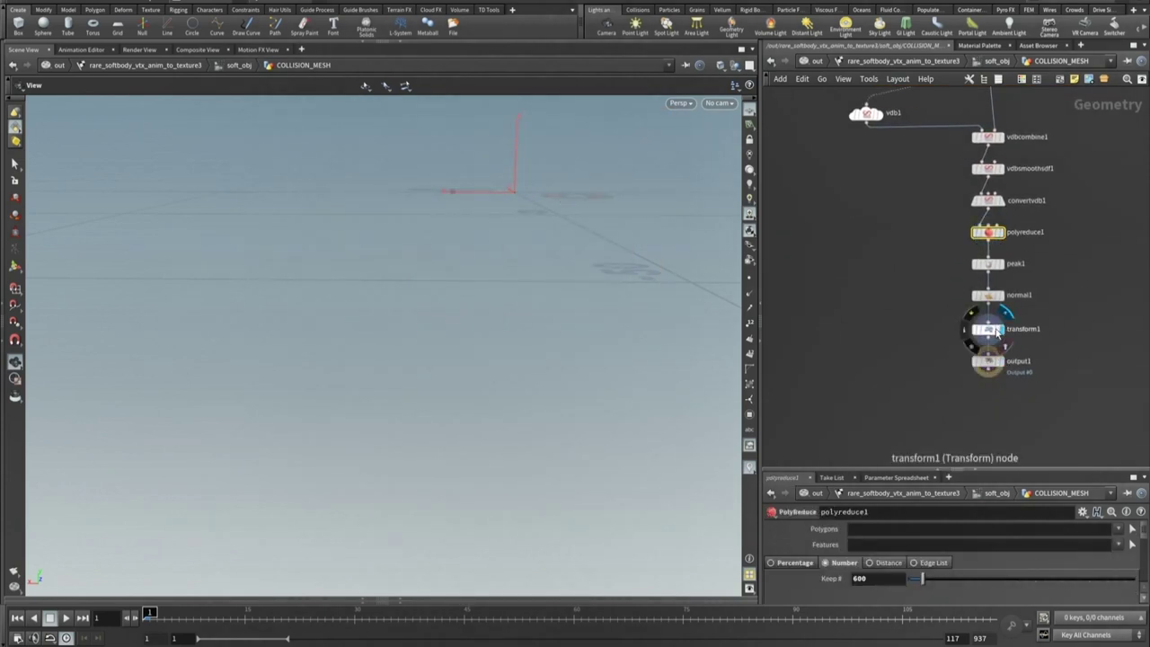
click(988, 329)
drag(706, 144, 398, 279)
key(g)
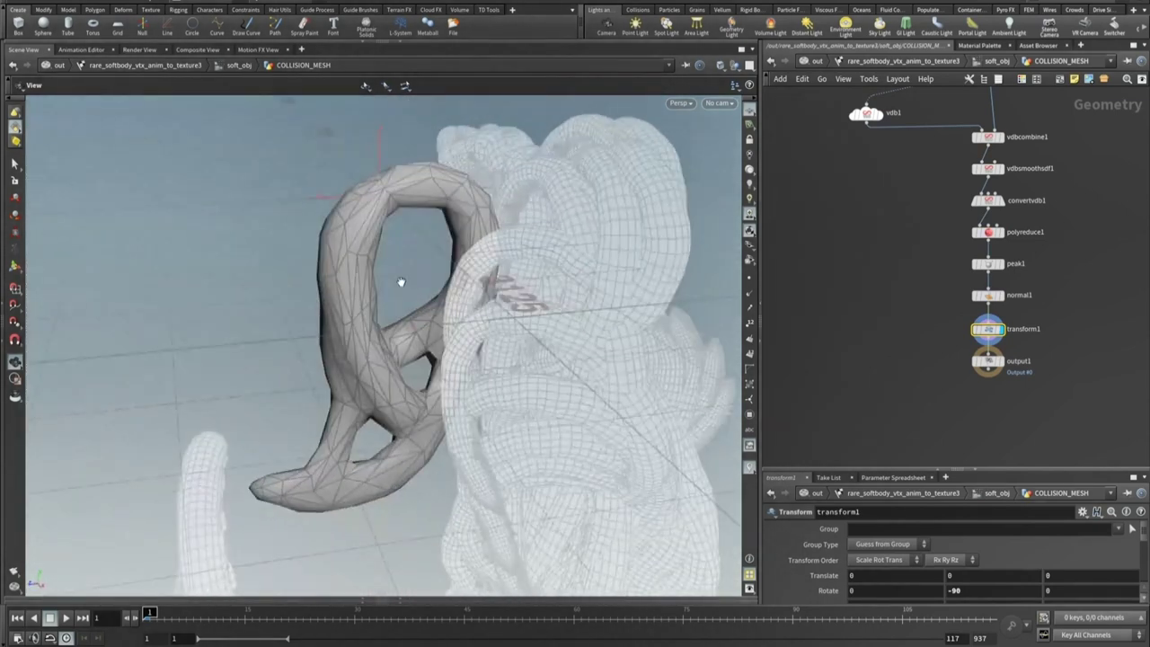
- Return to the soft_obj network and select the STATIC_MESH geometry object to show its parameters
click(997, 60)
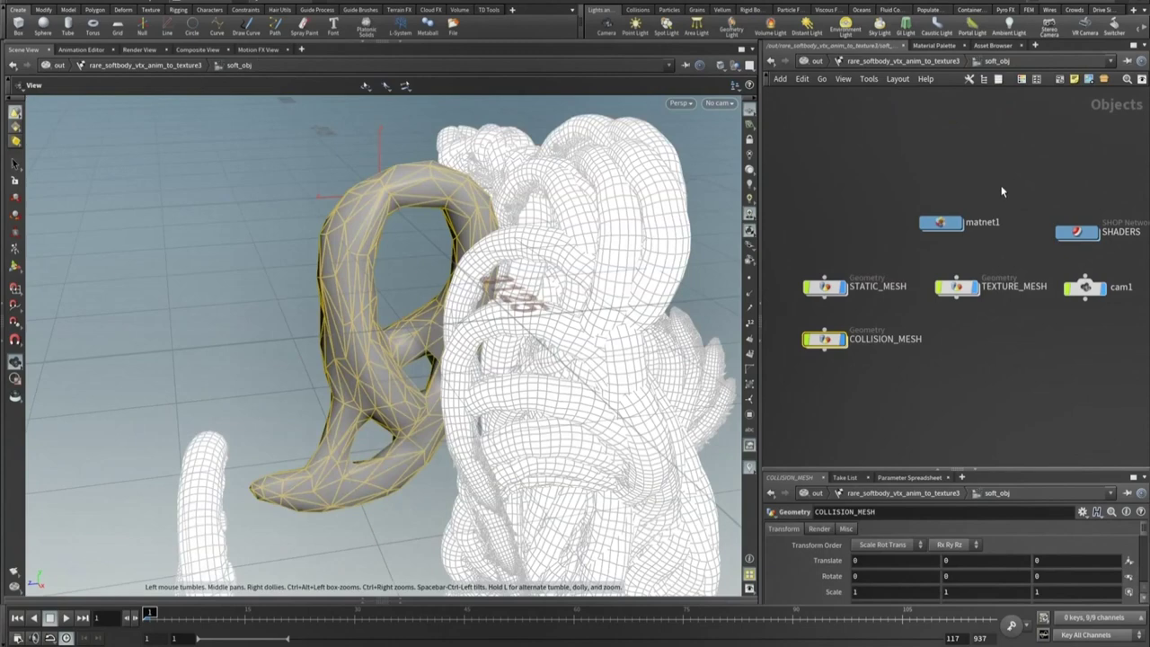
middle_drag(985, 233, 953, 240)
click(992, 354)
middle_drag(949, 350, 1016, 331)
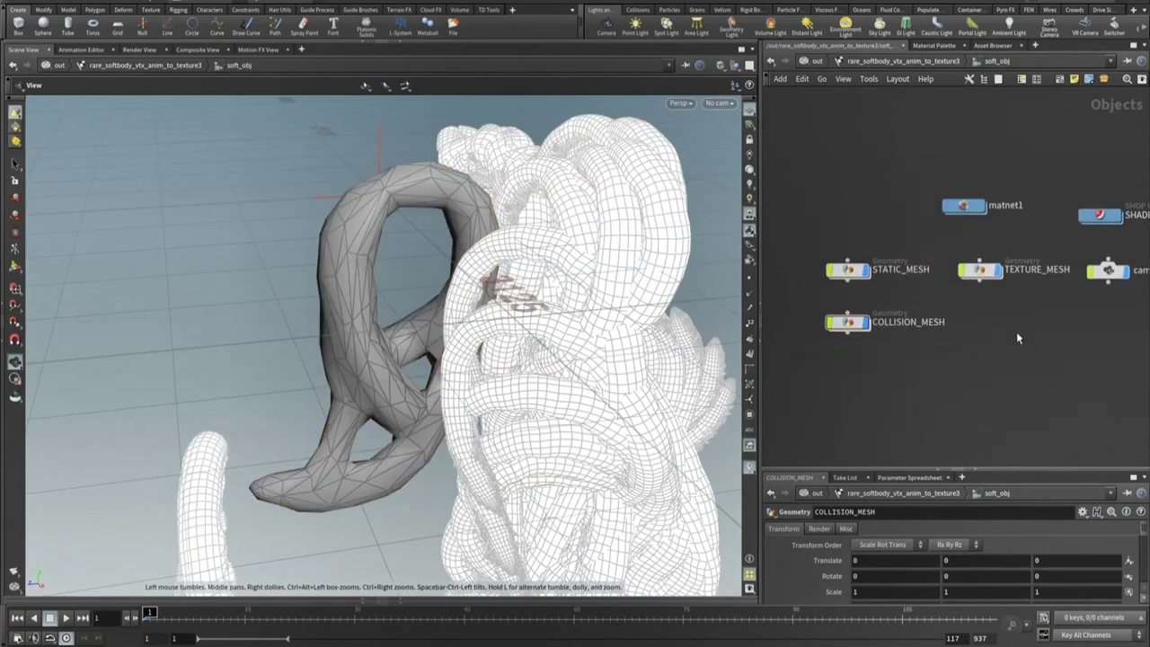
click(977, 273)
click(909, 272)
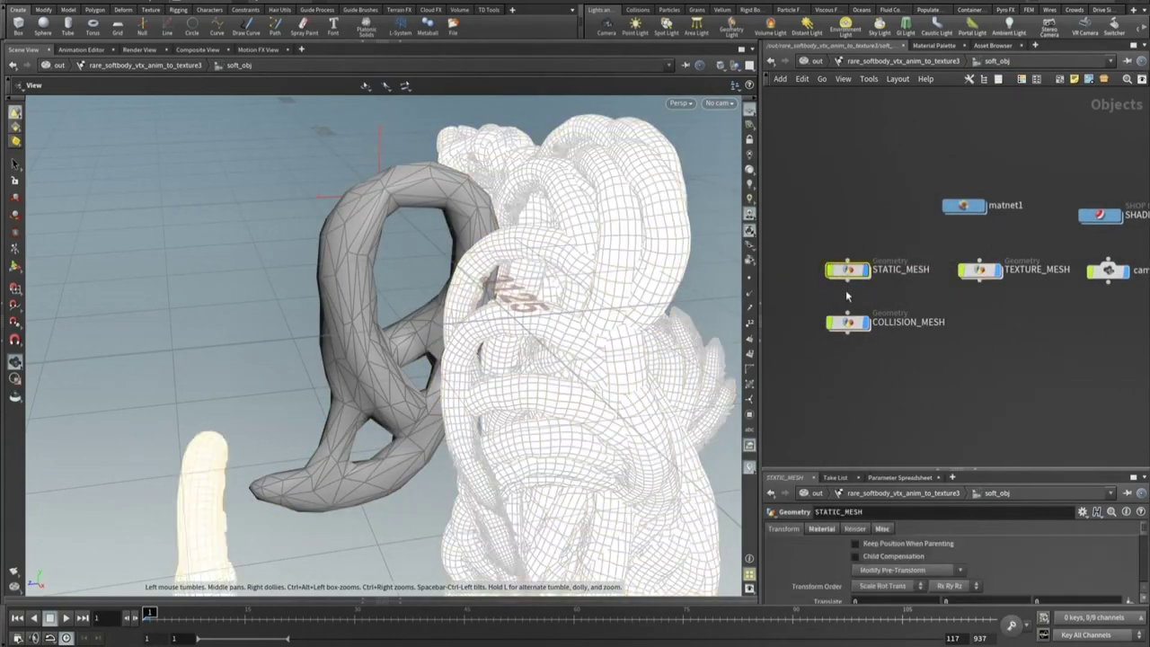
- Look inside the TEXTURE_MESH and STATIC_MESH networks, and return to the rare_softbody_vtx_anim_to_texture3 level
double_click(974, 269)
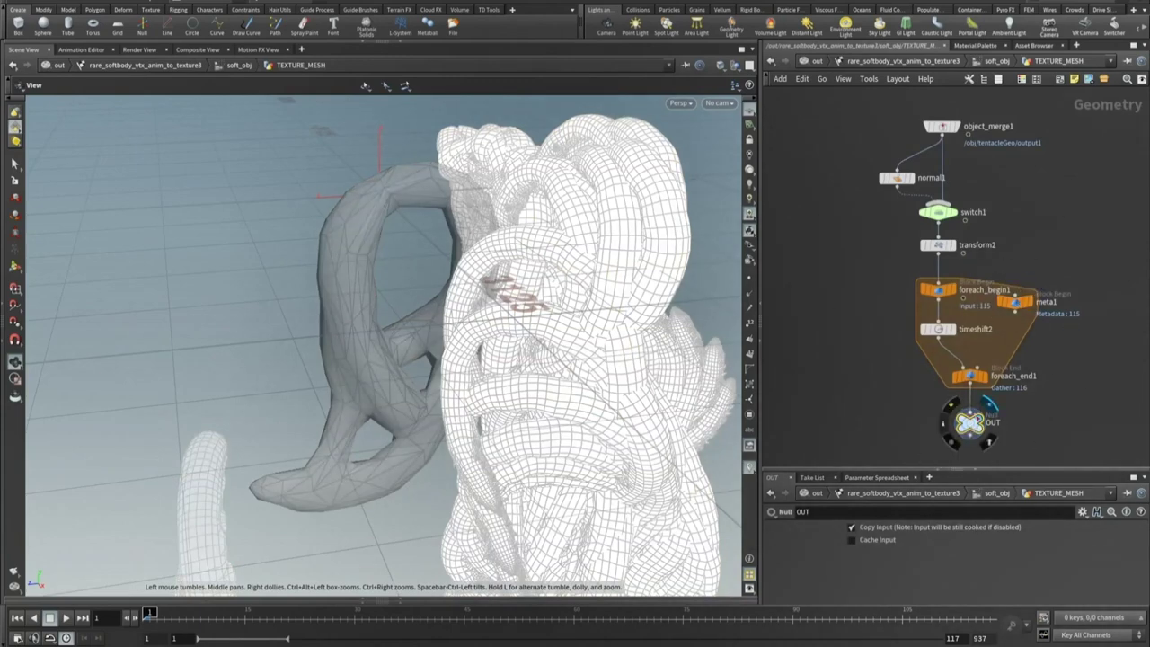
click(770, 60)
double_click(858, 273)
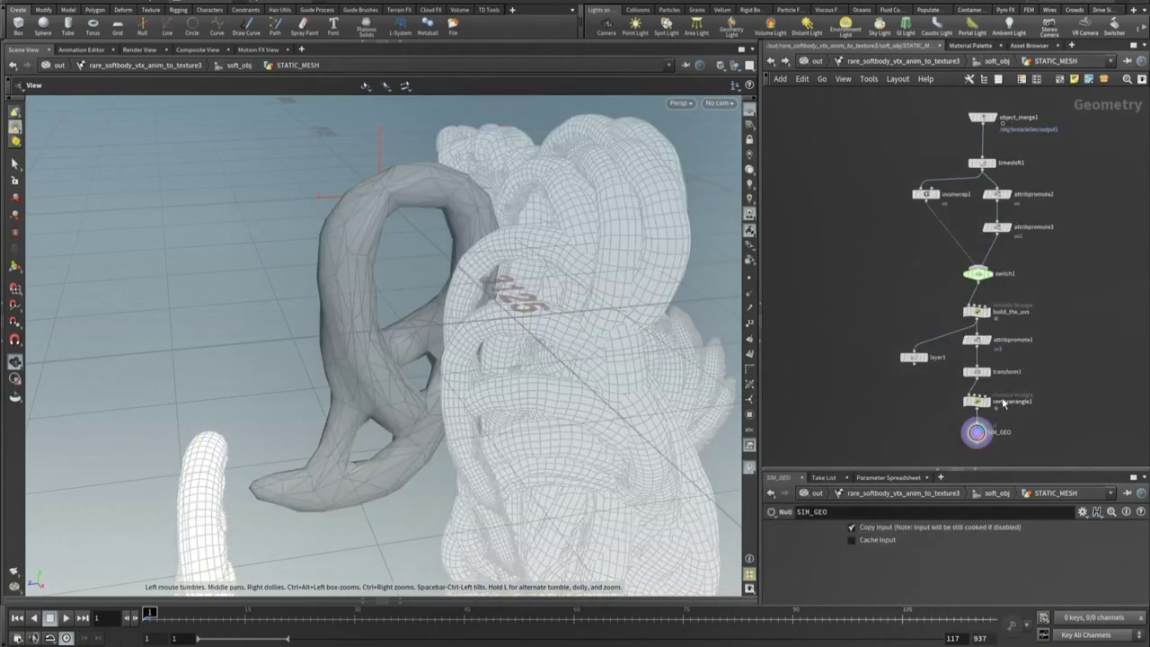
click(930, 61)
double_click(919, 210)
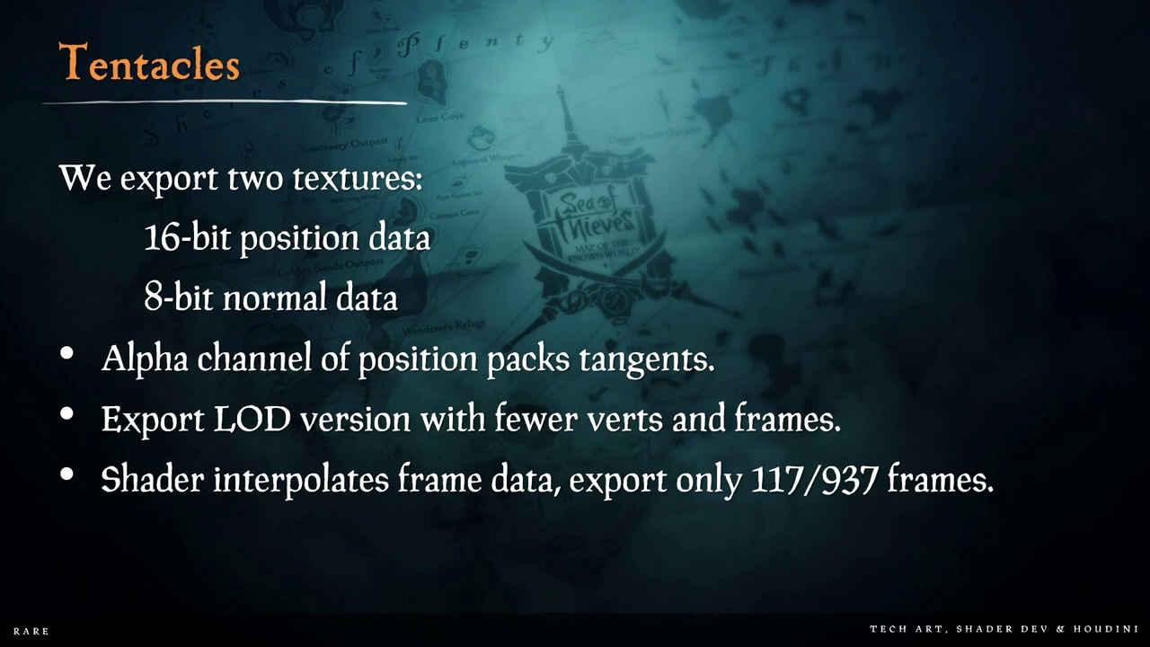
key(Right)
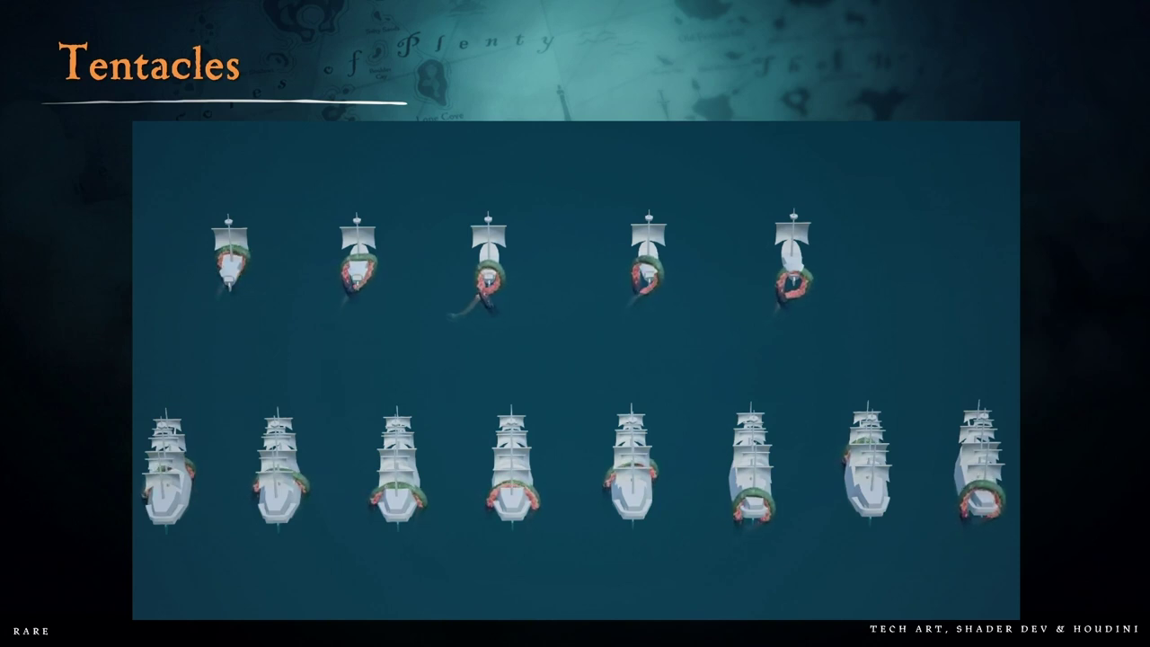
key(Right)
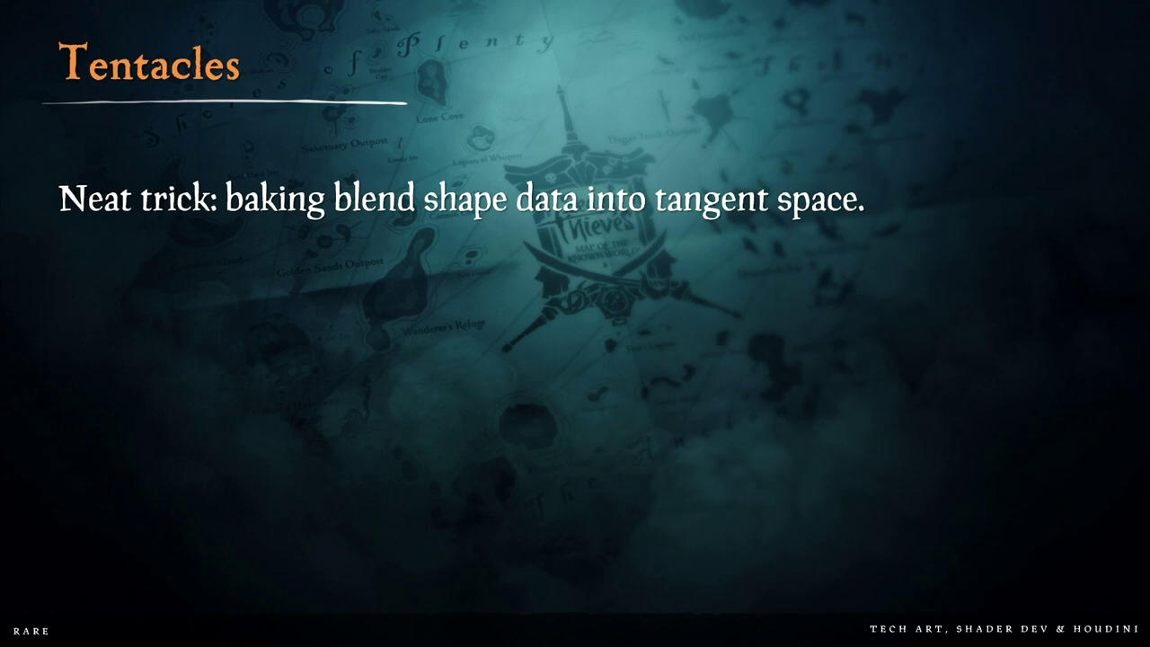
key(Right)
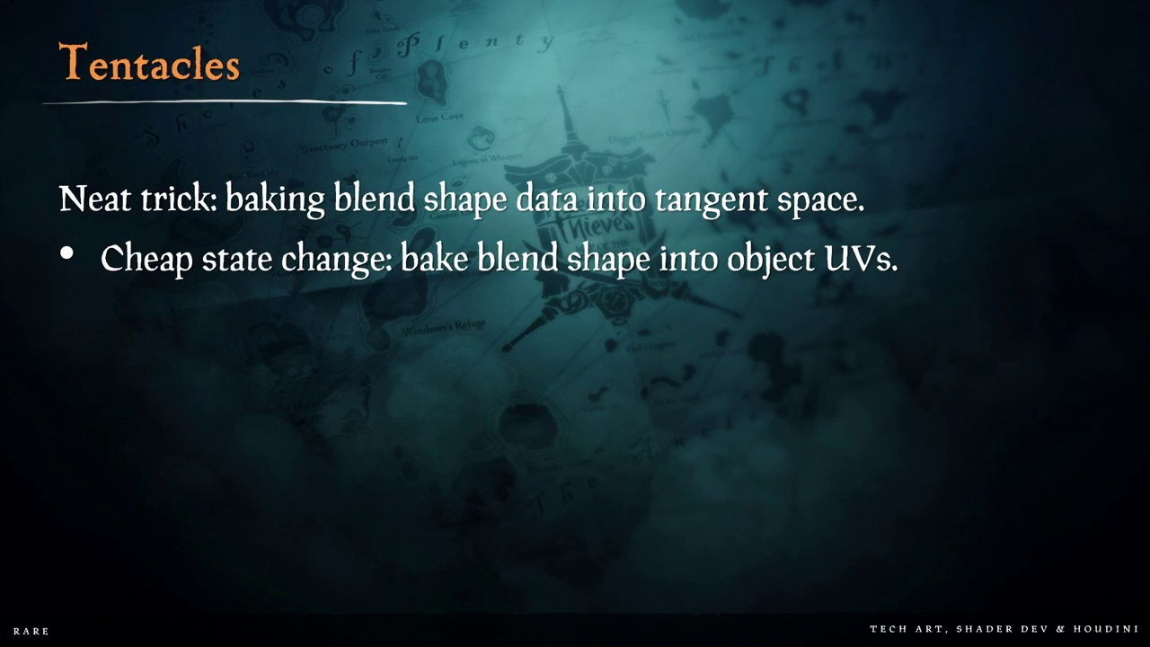
key(Right)
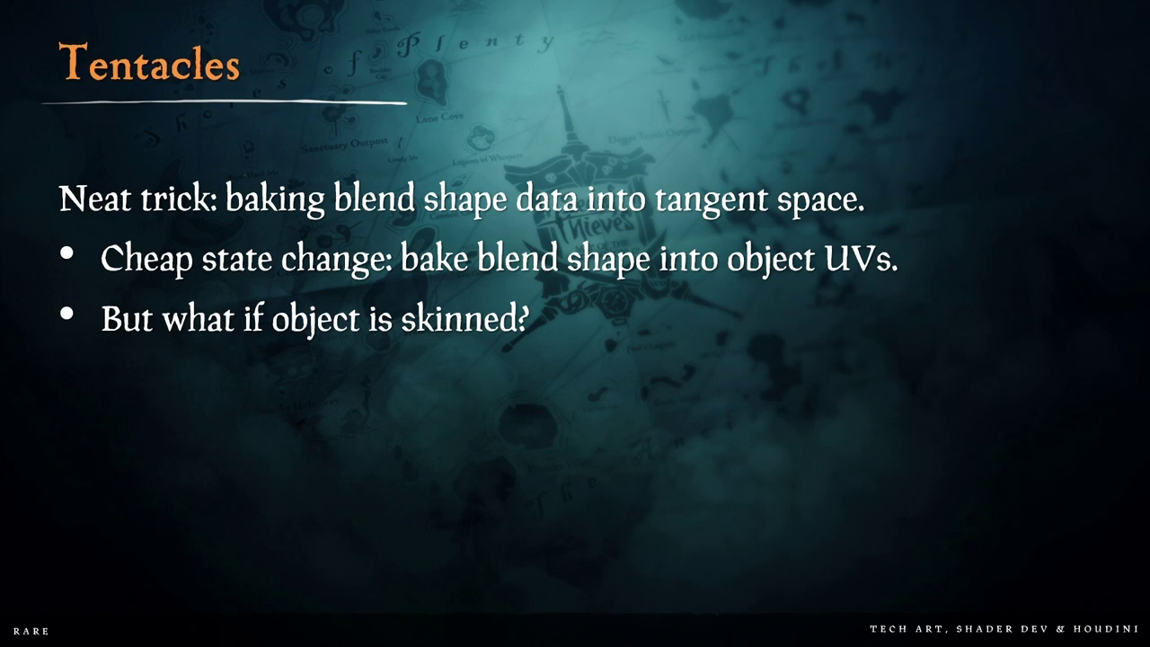
key(Right)
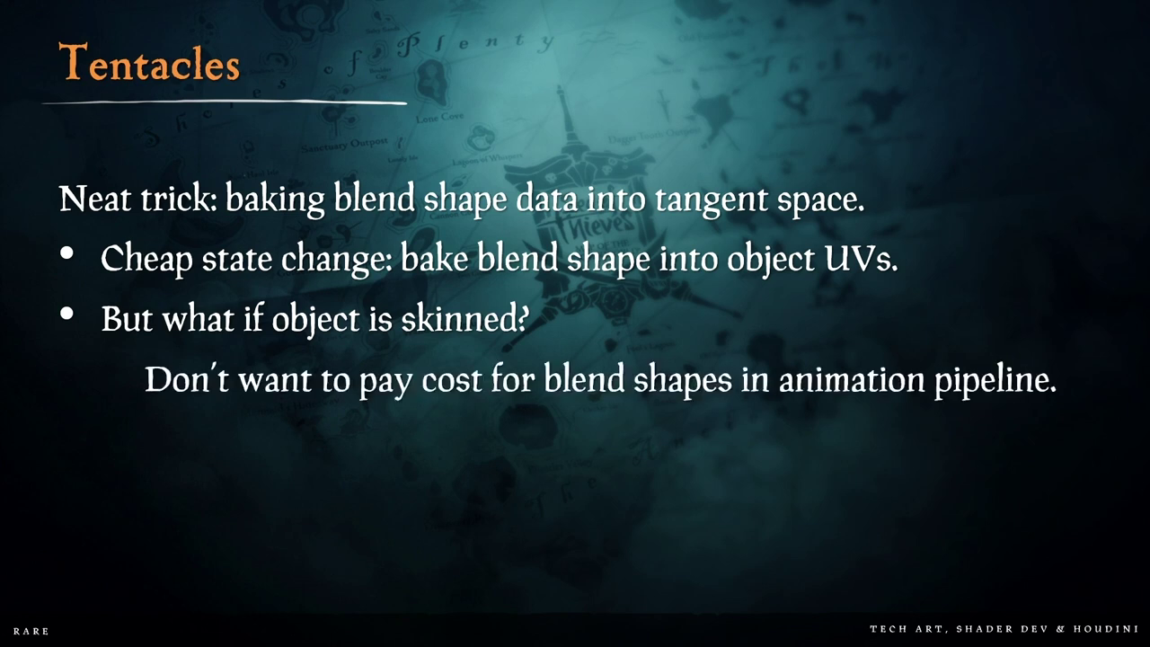
key(Right)
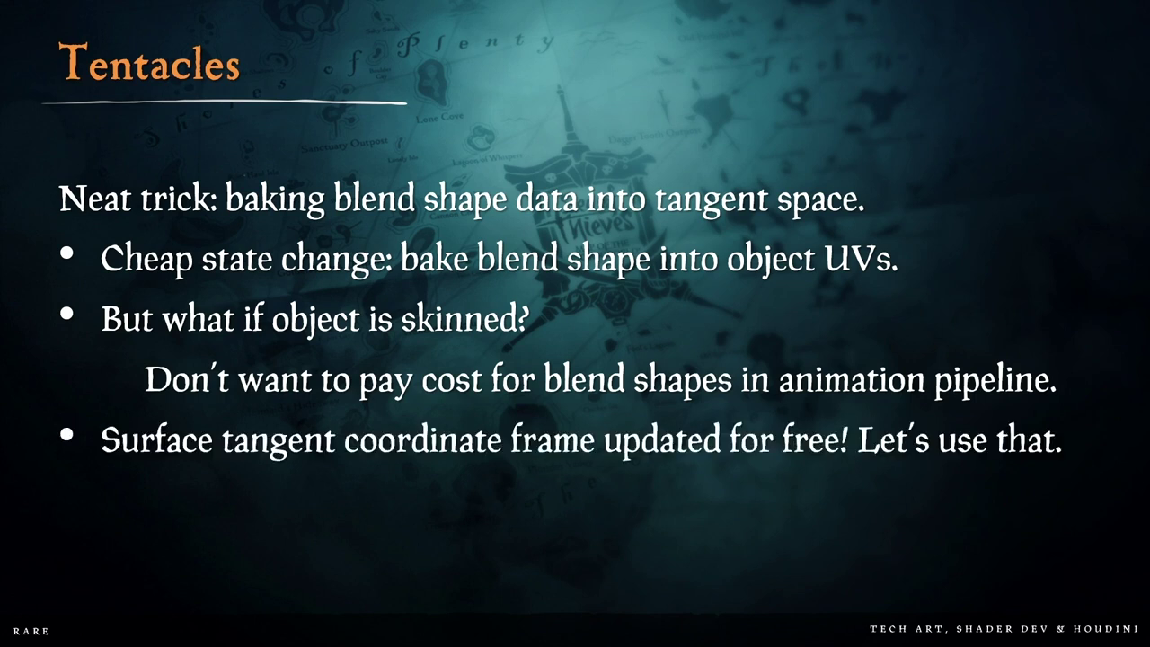